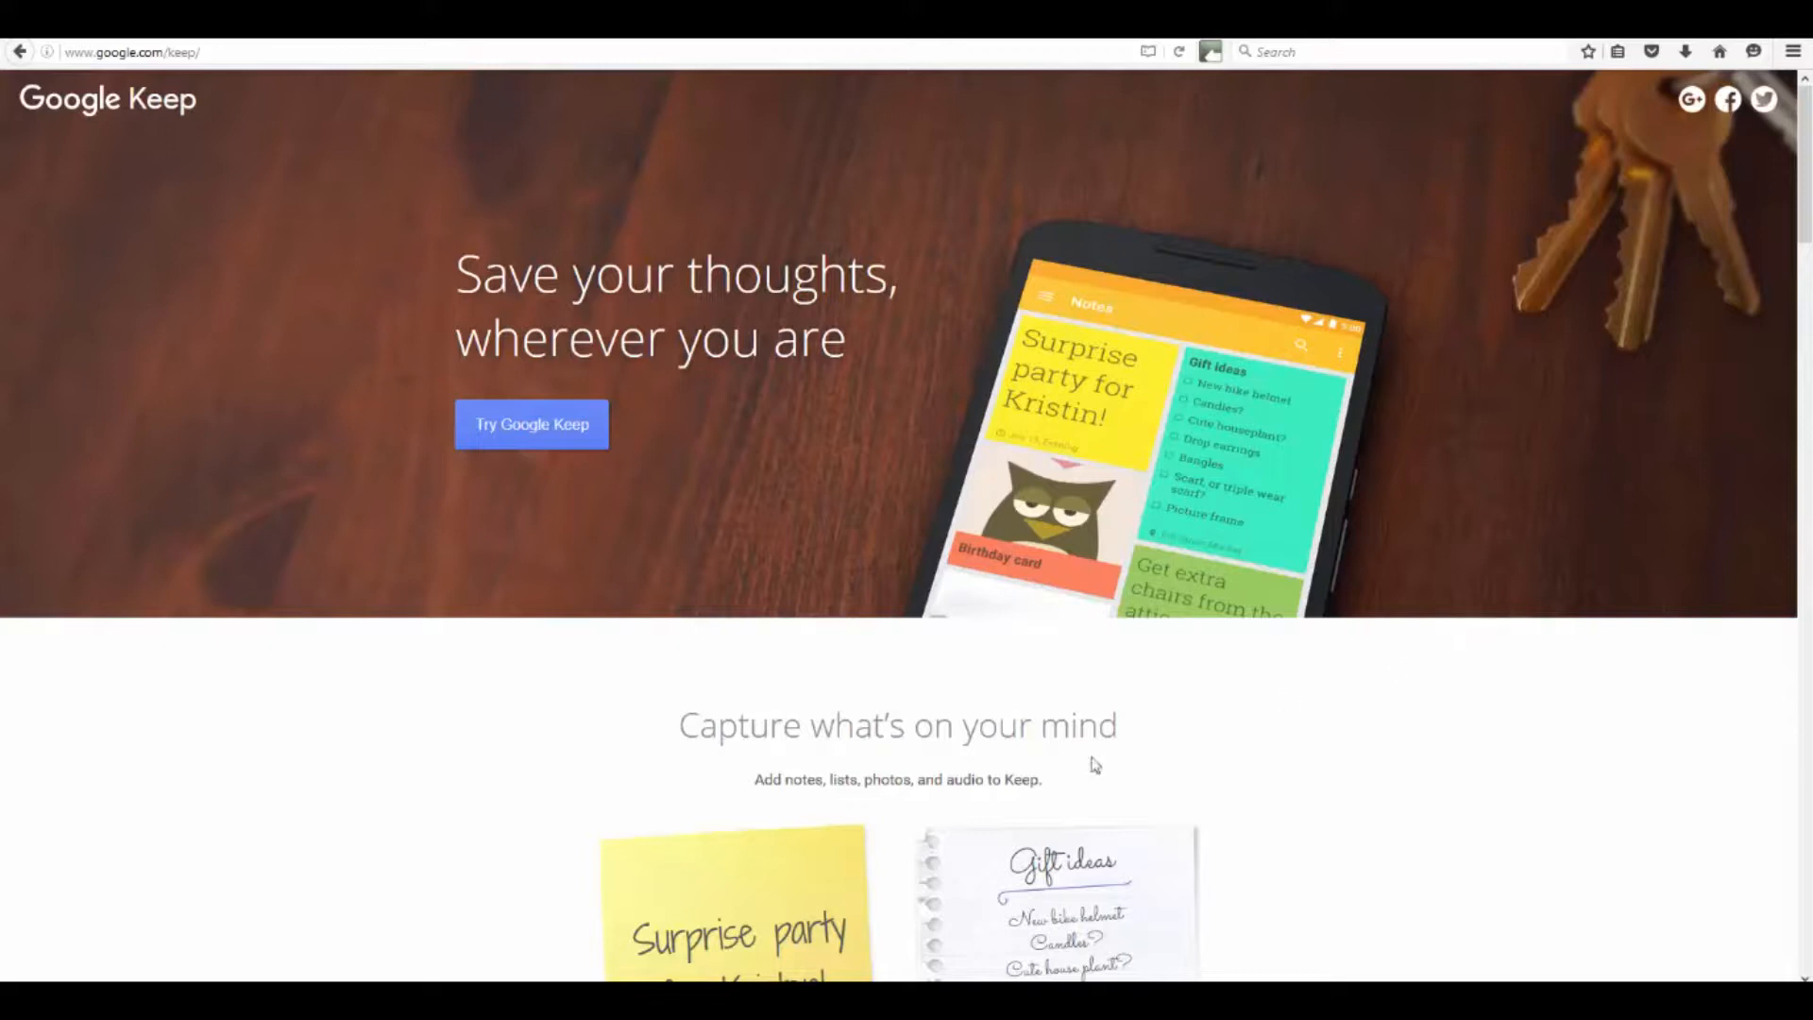
Step: Open the web version of Google Keep and start a new text note
left_click(535, 433)
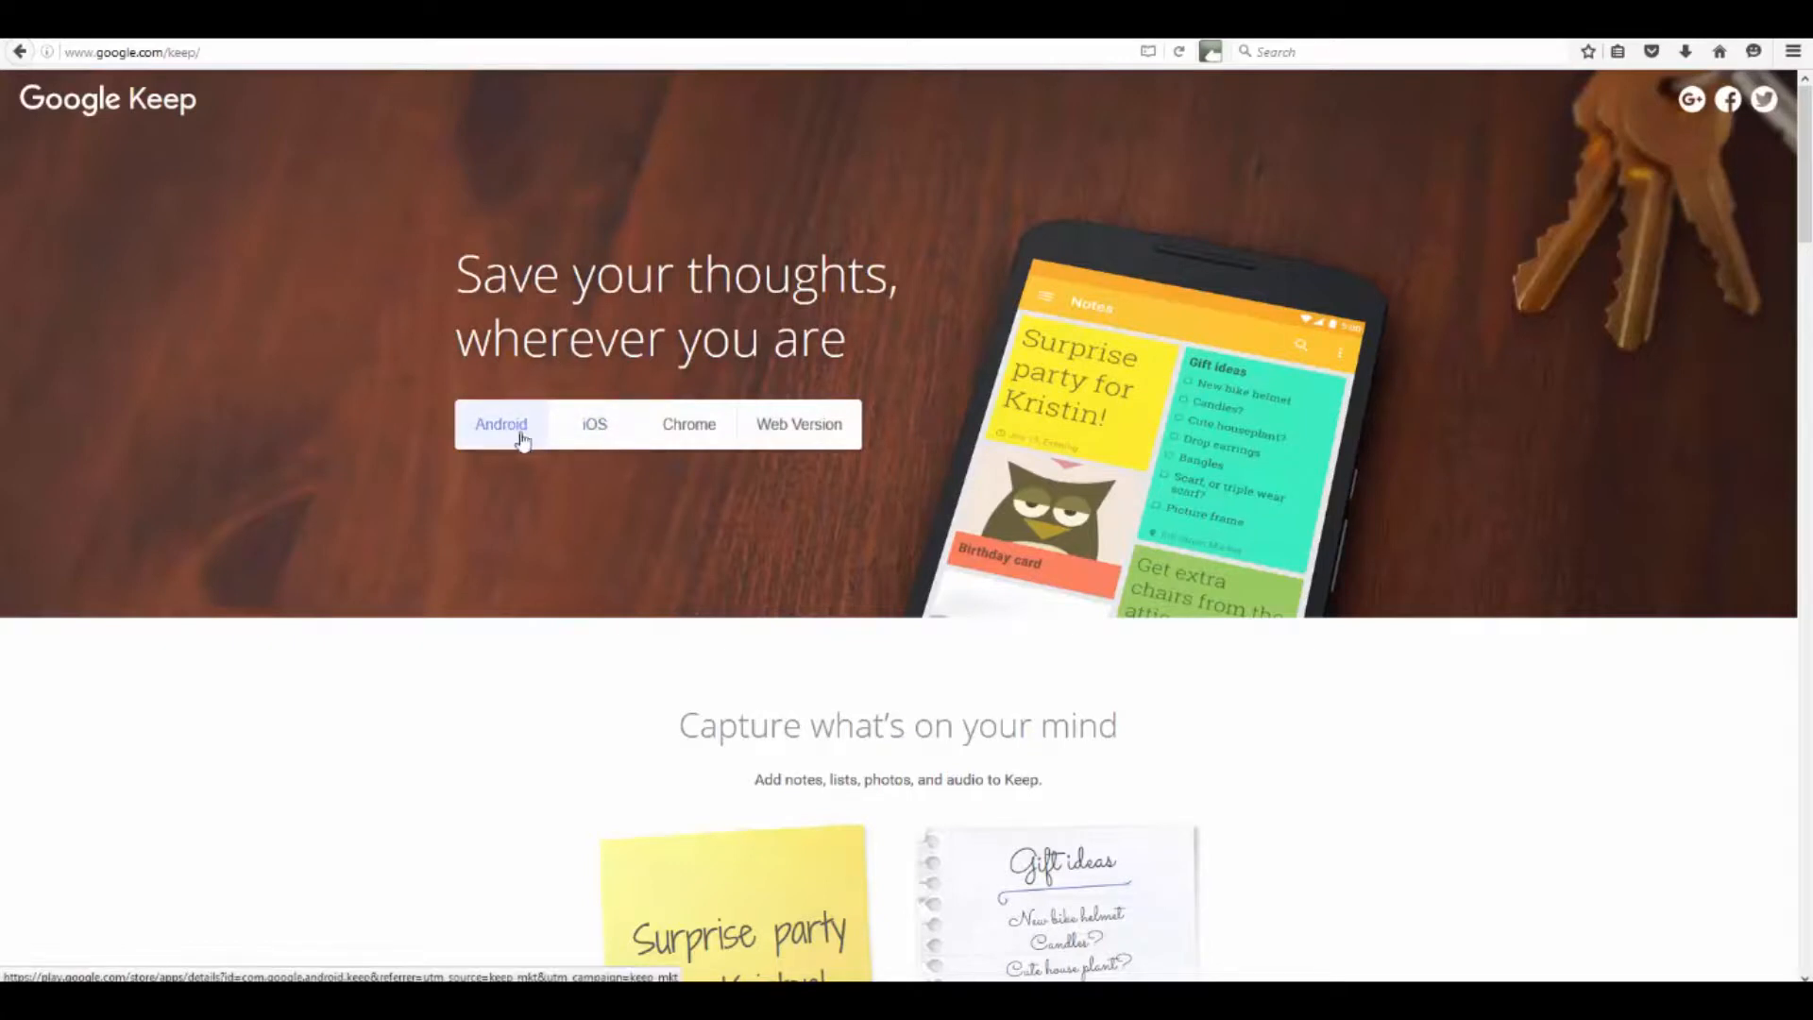
left_click(830, 428)
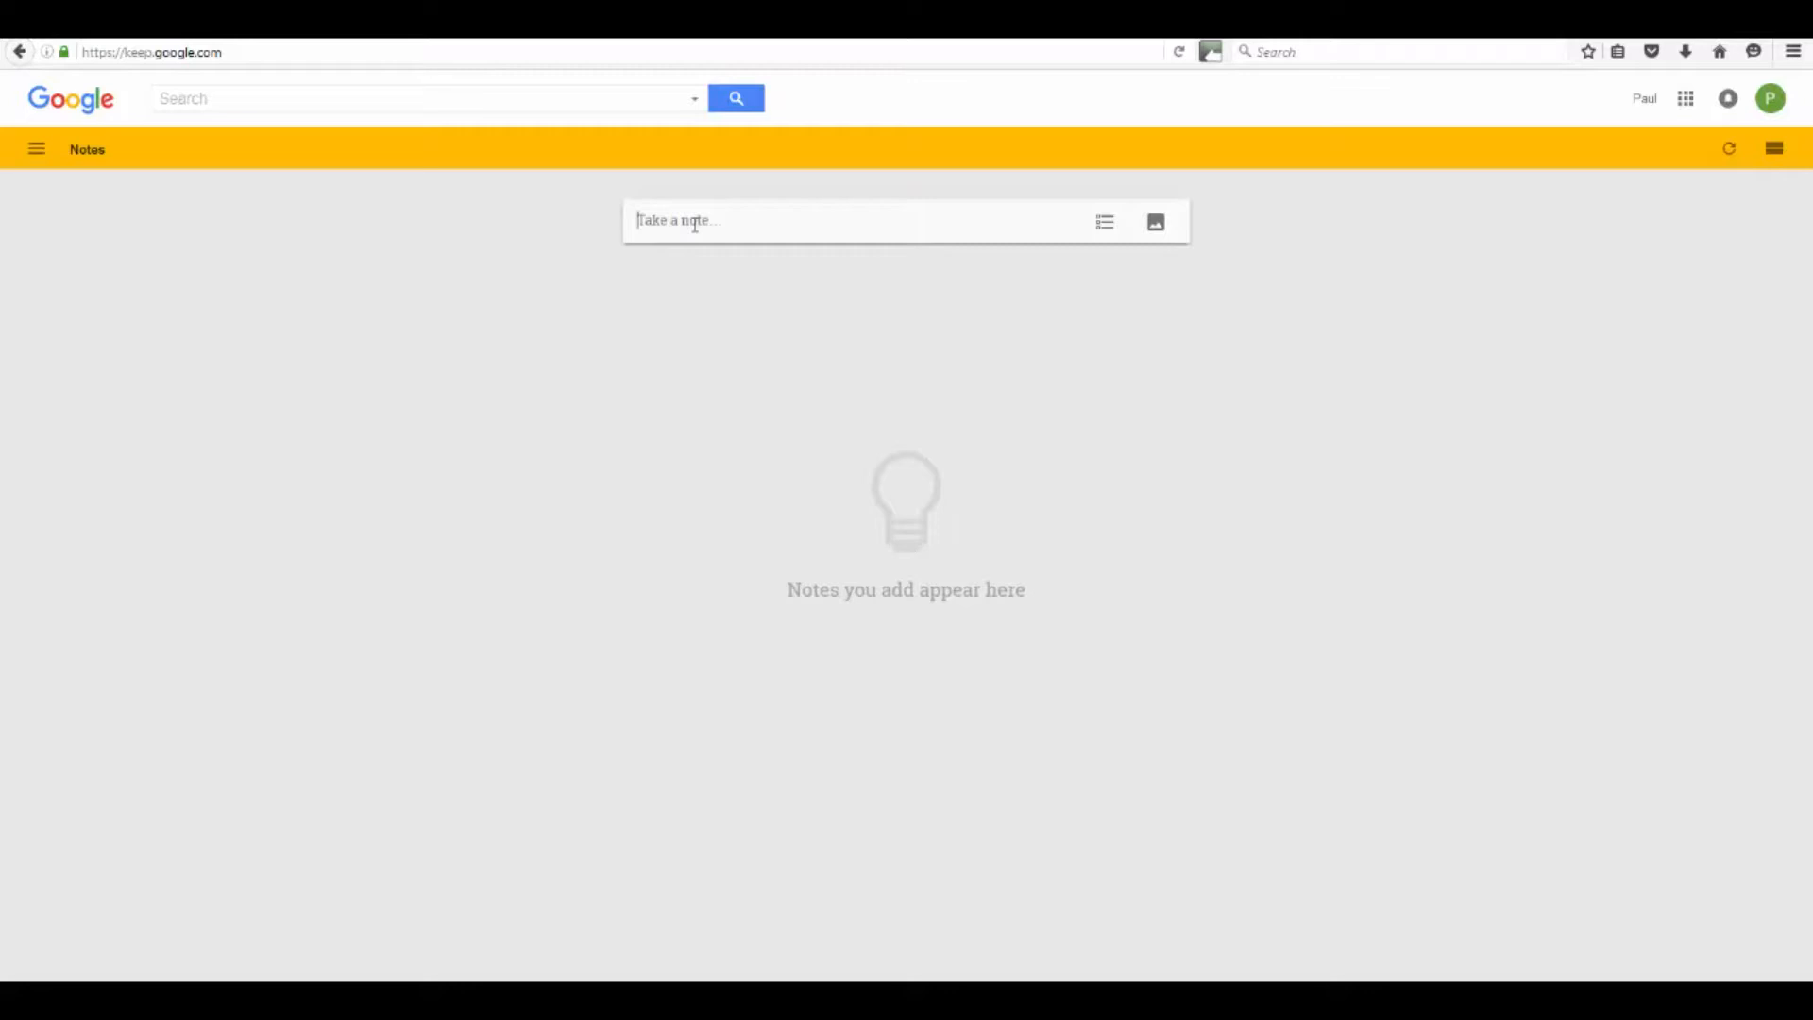
left_click(695, 223)
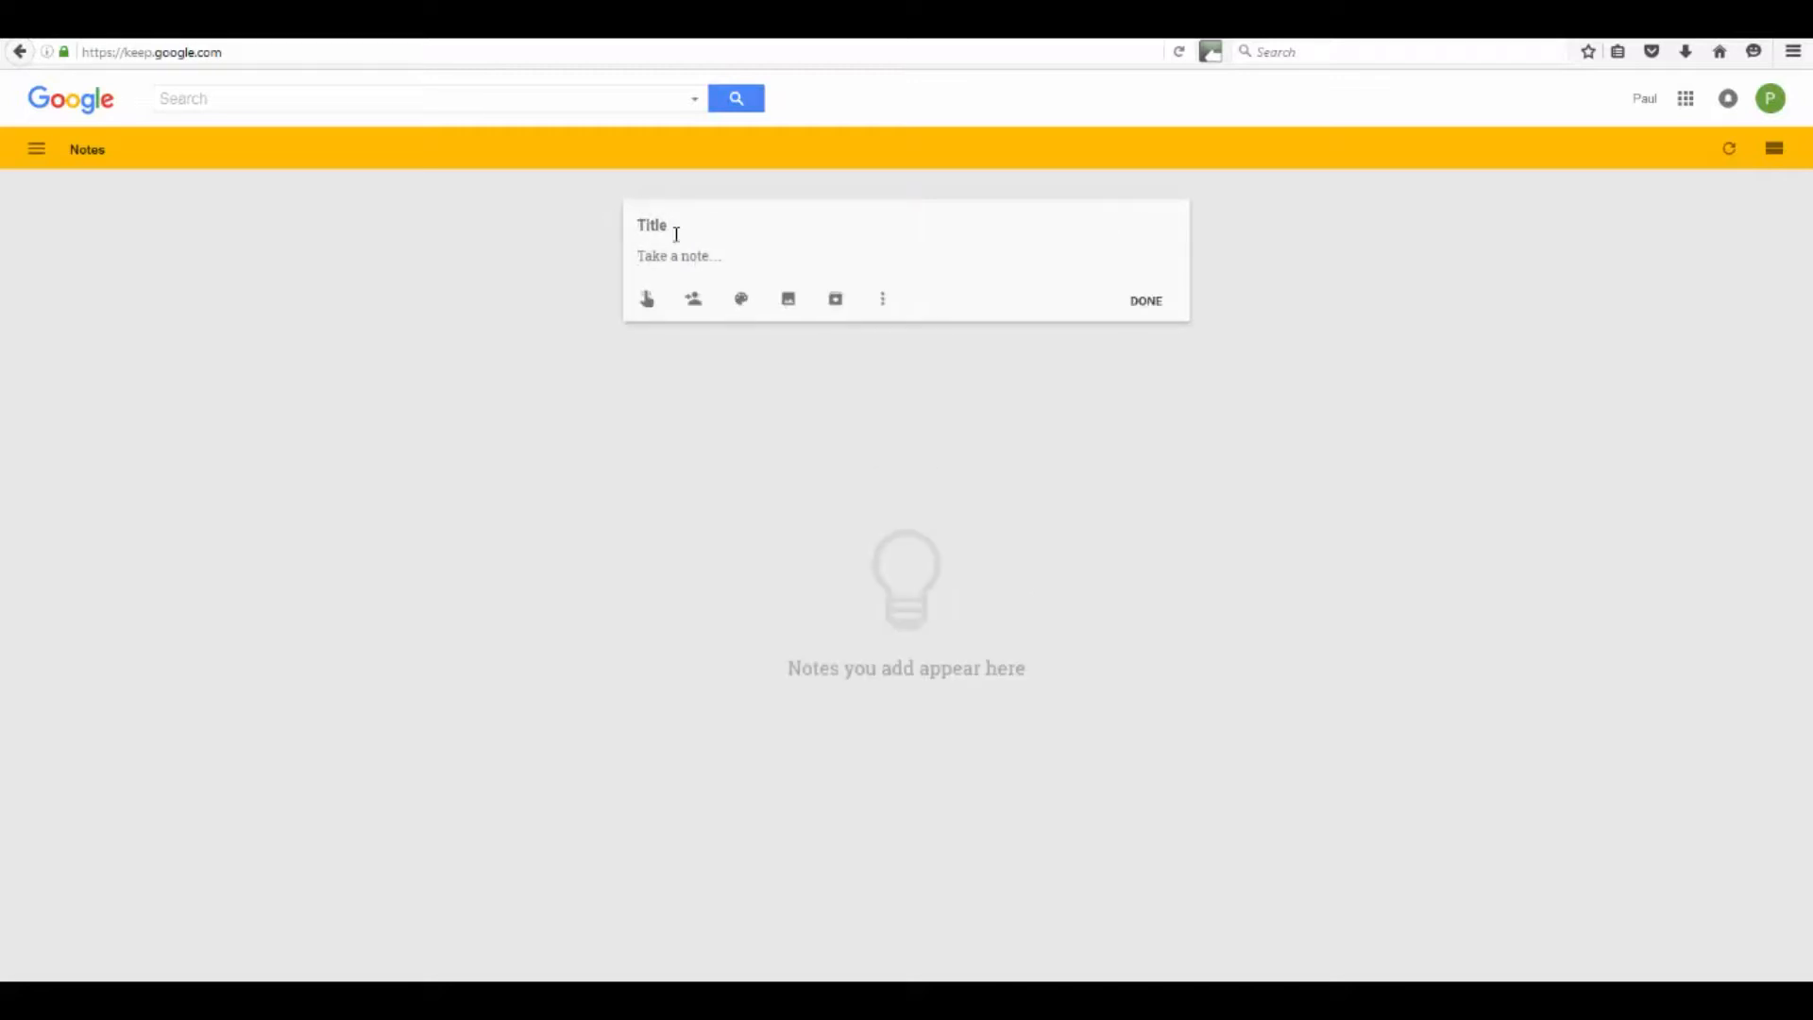
Step: Title the new note "To Do Today - May 25th"
type("To")
type(" Do Today ")
type("- ")
type("May")
type(" 2")
type("5th")
Step: Enter "Call Dog Groomer" and "Setup New Autowebinar" as the first two lines of the note body
type("Call Dog G")
type("roomer")
key("Return")
type("Chnage")
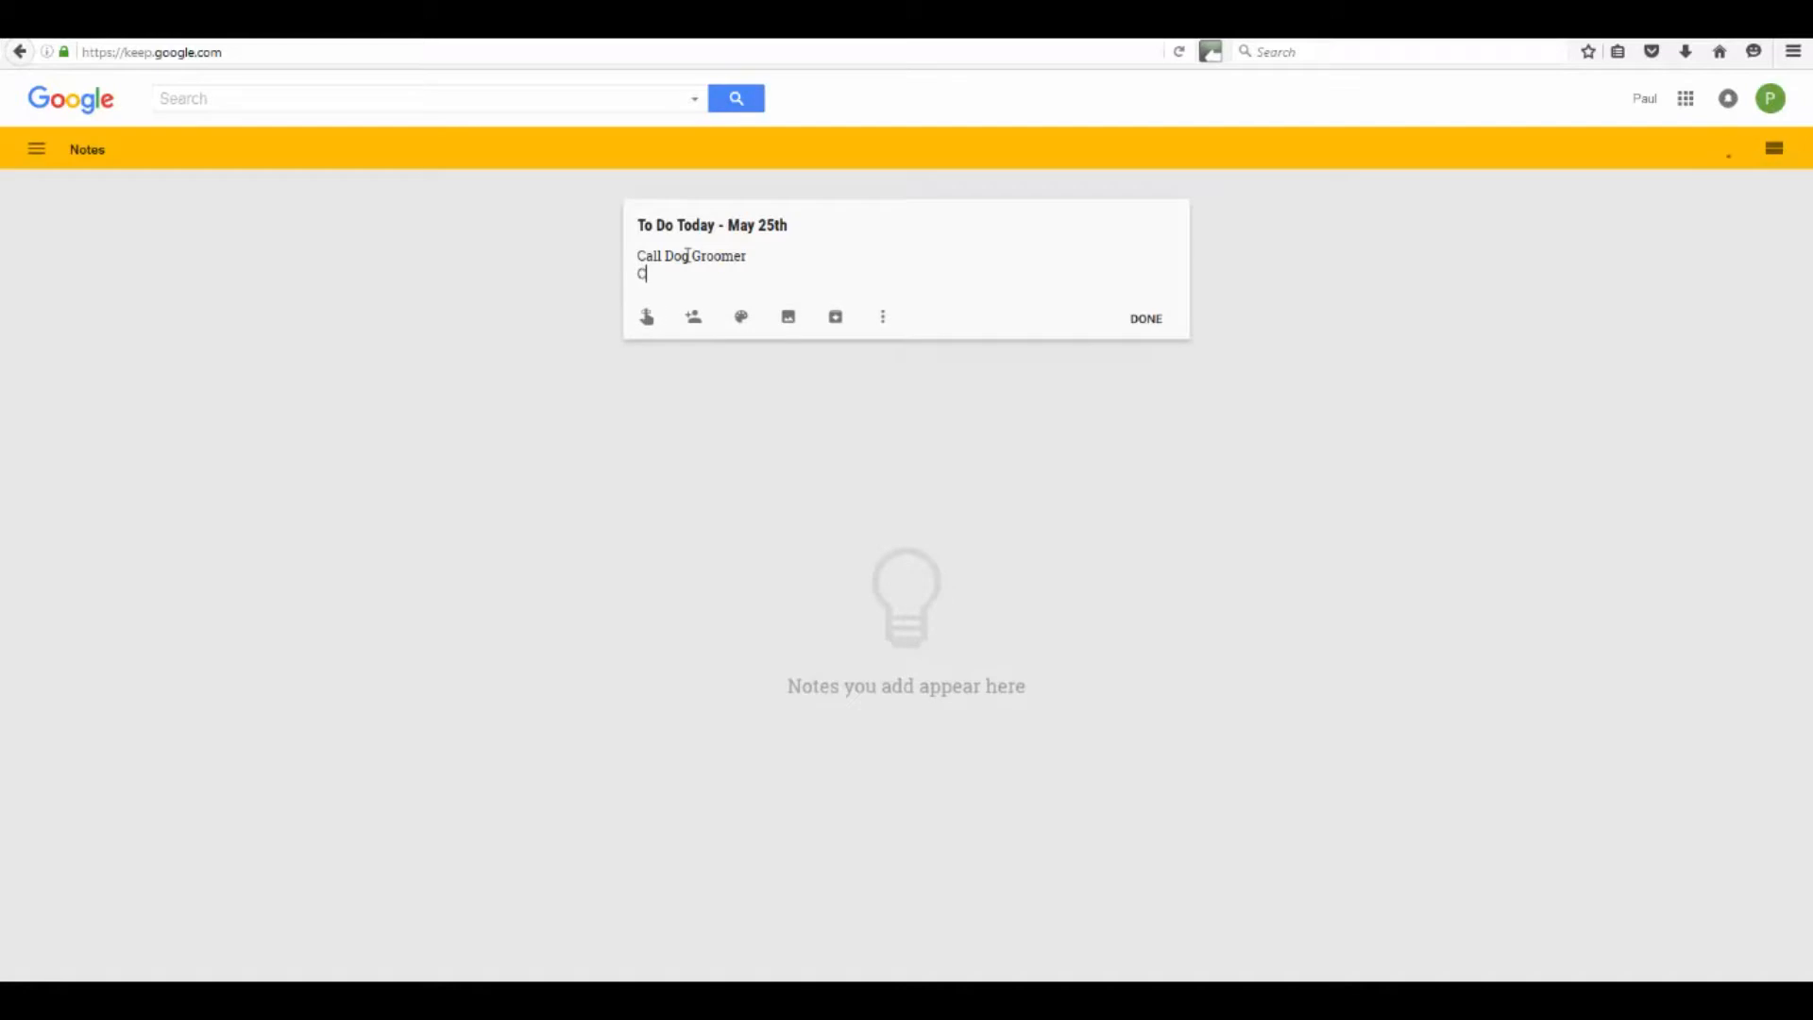
key("BackSpace")
key("BackSpace")
key("BackSpace")
key("BackSpace")
key("BackSpace")
key("BackSpace")
key("BackSpace")
type("Setup New Autowebinar")
key("Return")
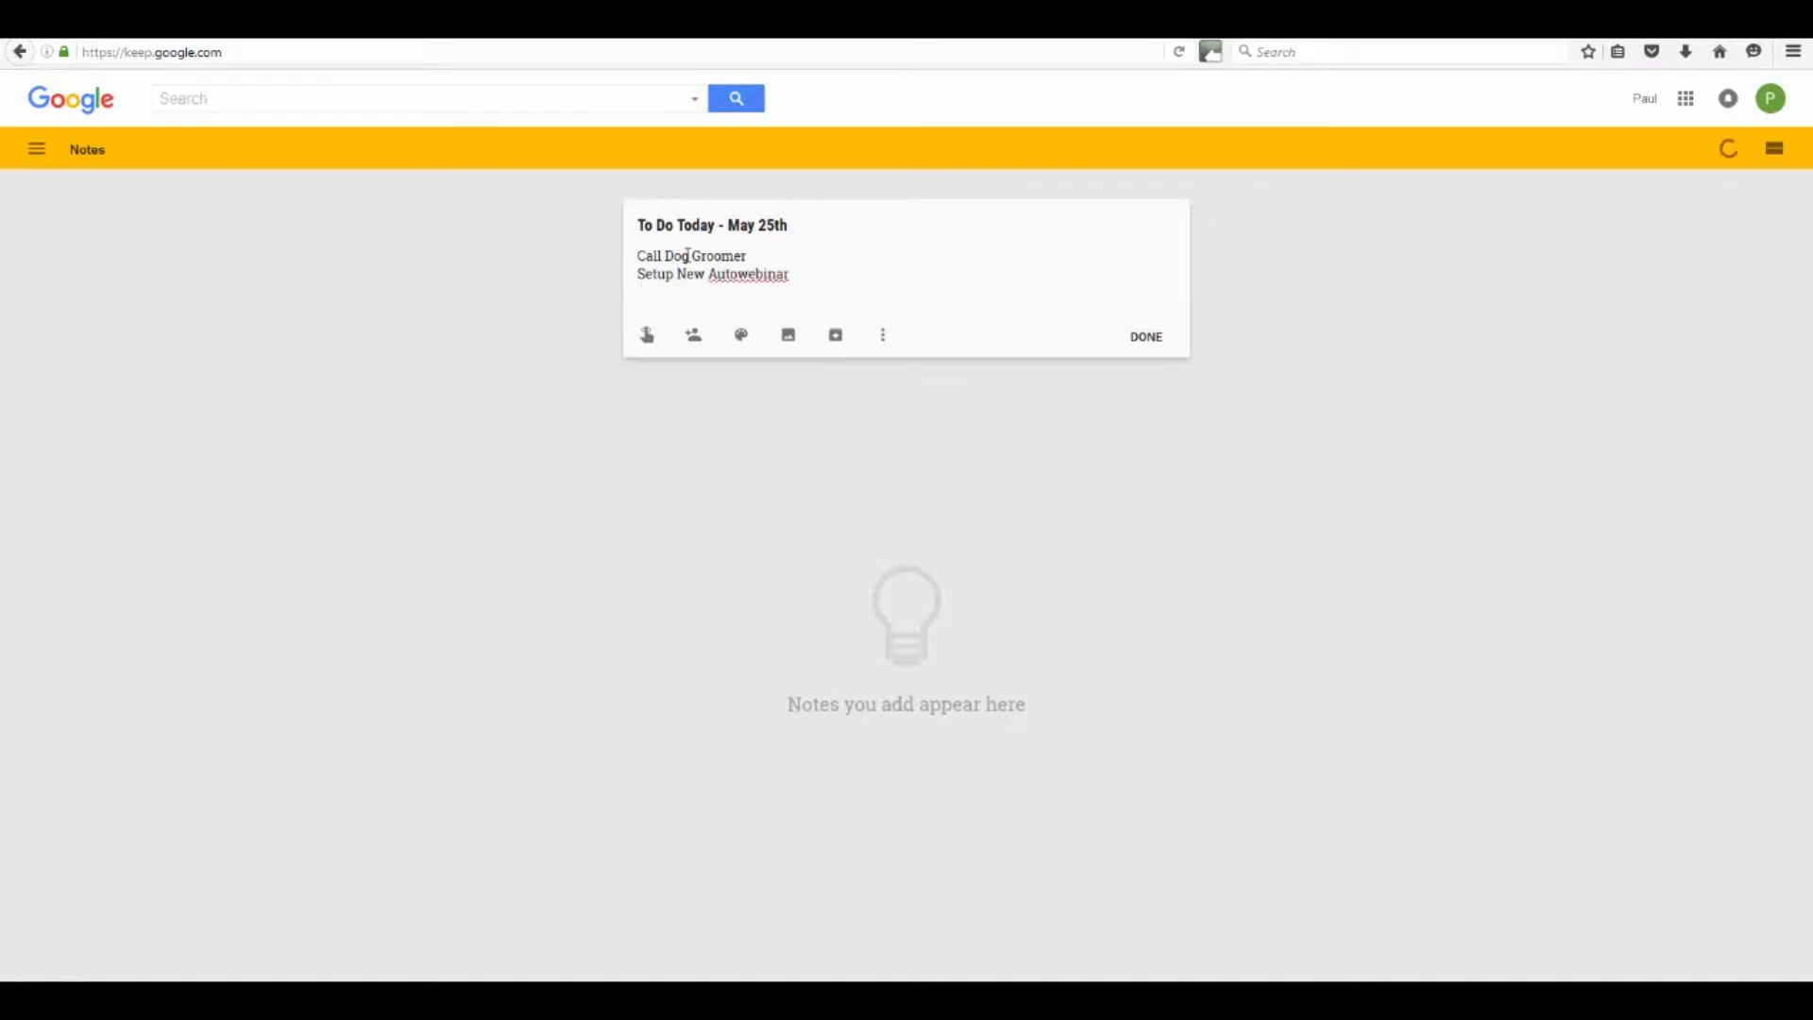
Step: Add the lines "Email 10 New JVs" and "Promote New Keyword Software Affiliate Offer" to the note
type("Email 10 New JVs")
key("Return")
type("Pr")
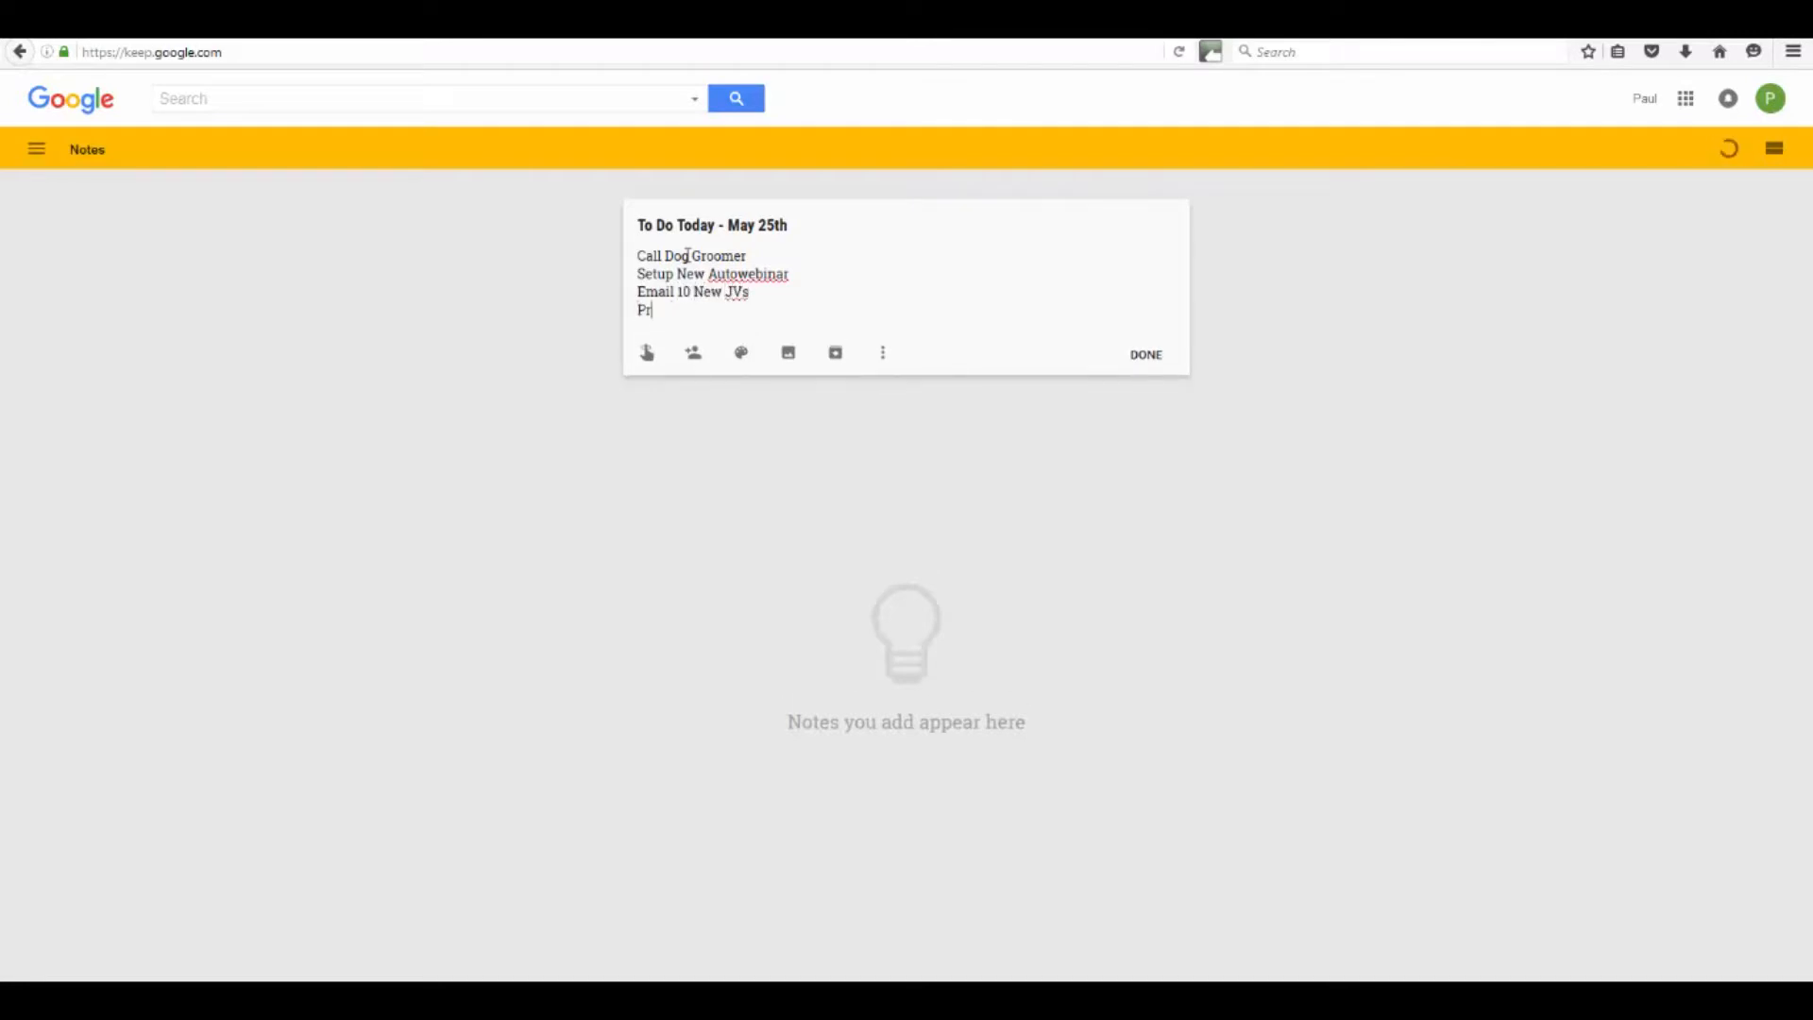
type("omote New Keyword Soft")
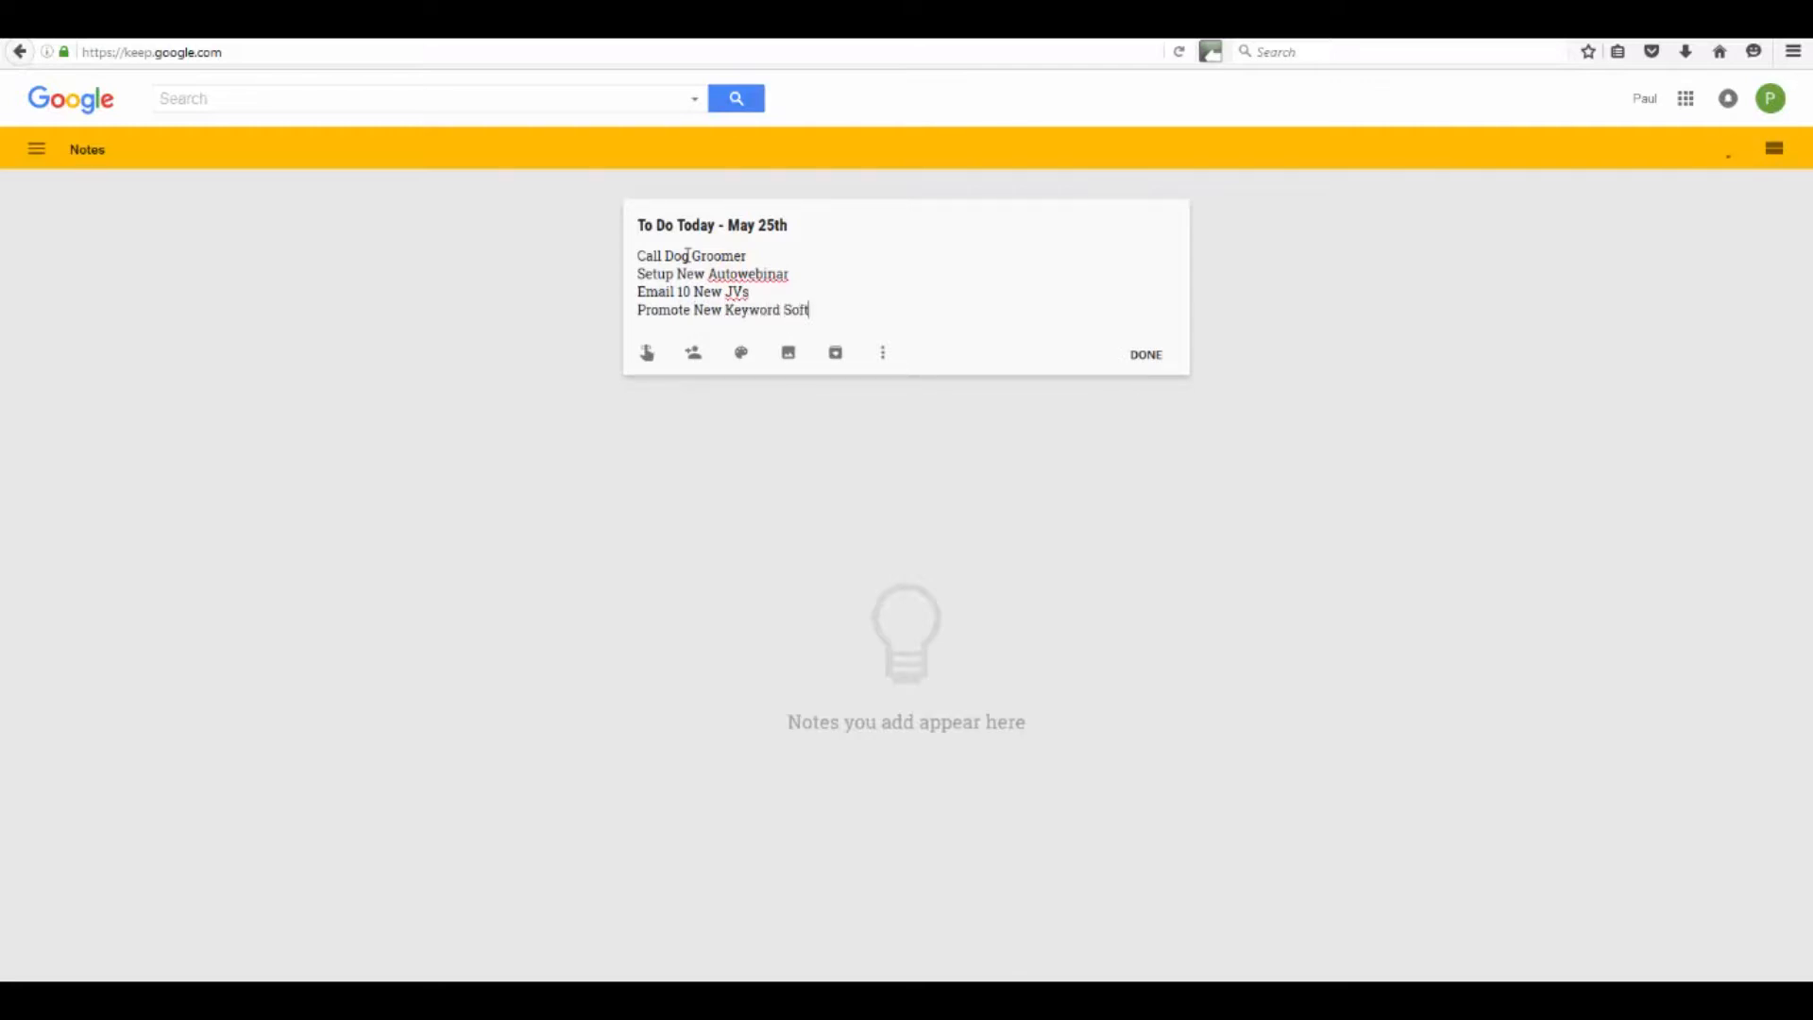
type("ware Affiliate Offer")
key("Return")
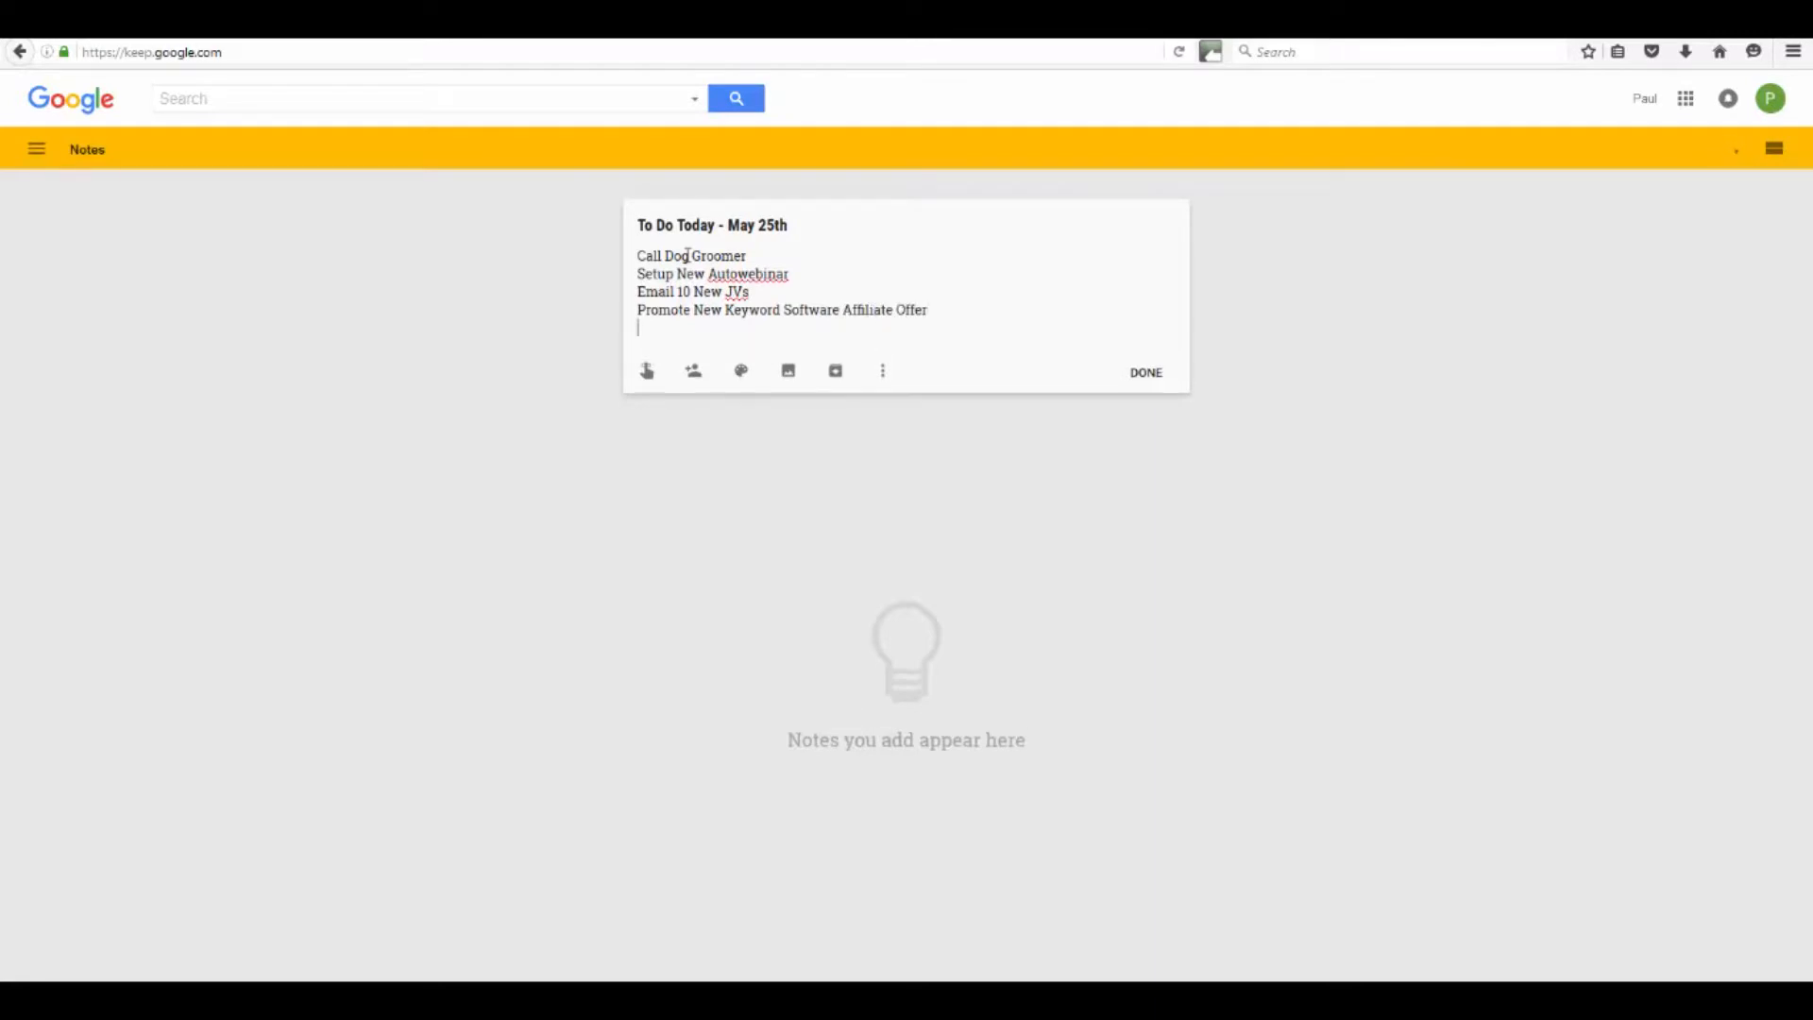
Step: Add "Pick Up Kids From School" as the last line of the to-do note, correcting the capitalization of "School"
type("Pick Up Kids From School")
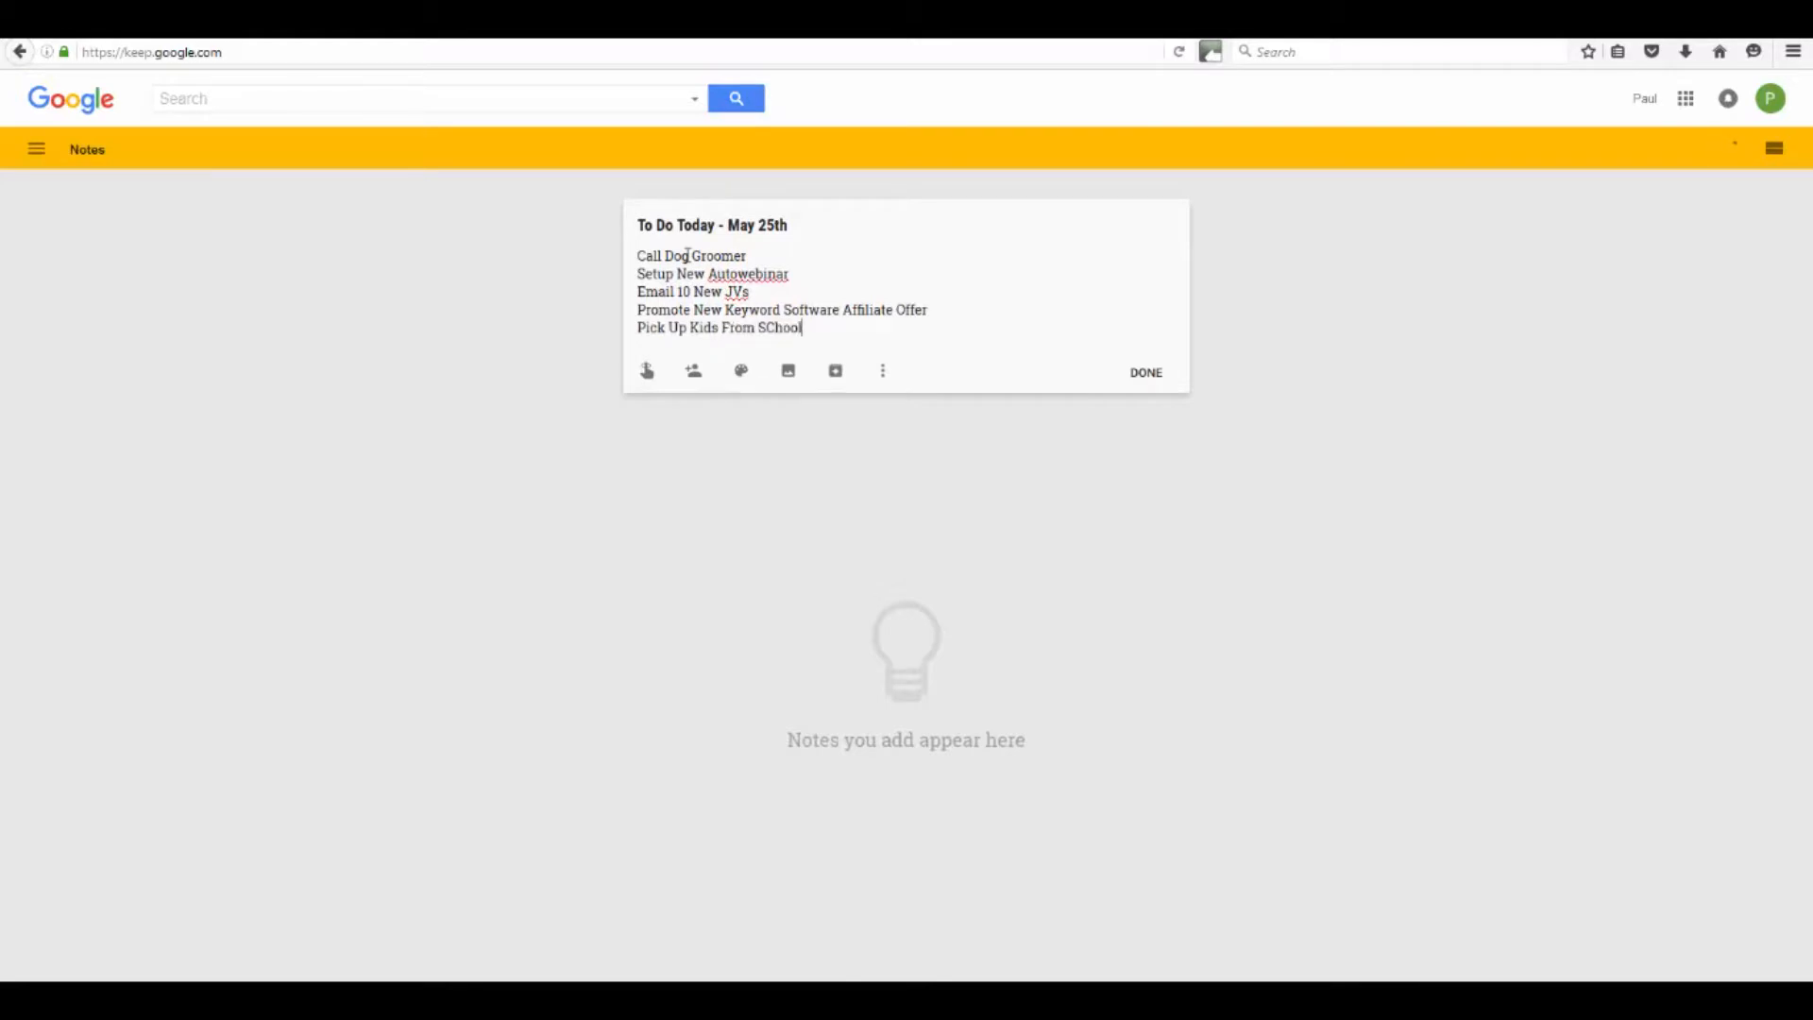
key("BackSpace")
key("BackSpace")
key("BackSpace")
key("BackSpace")
key("BackSpace")
type("sc")
key("BackSpace")
key("BackSpace")
type("chooo")
key("BackSpace")
type("l")
Step: Set the to-do note's reminder to May 25, 2016 at 1:00 PM without repetition and finish the note
left_click(648, 372)
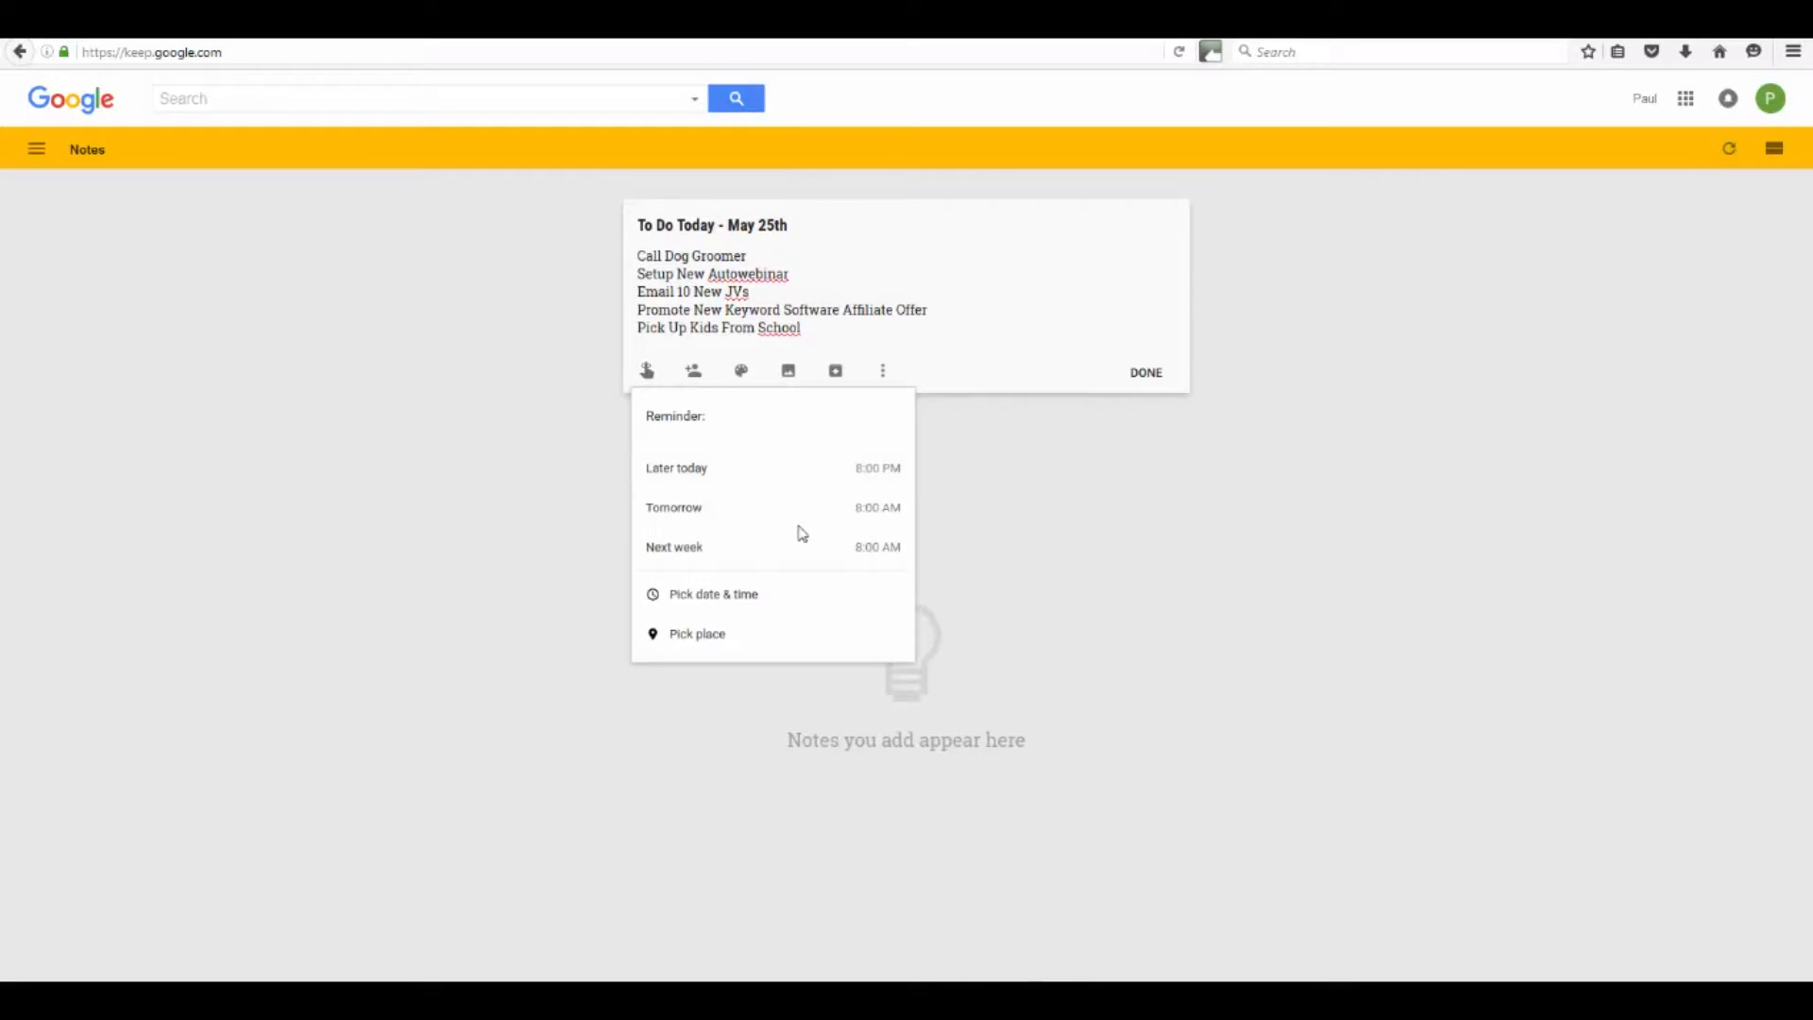
left_click(708, 476)
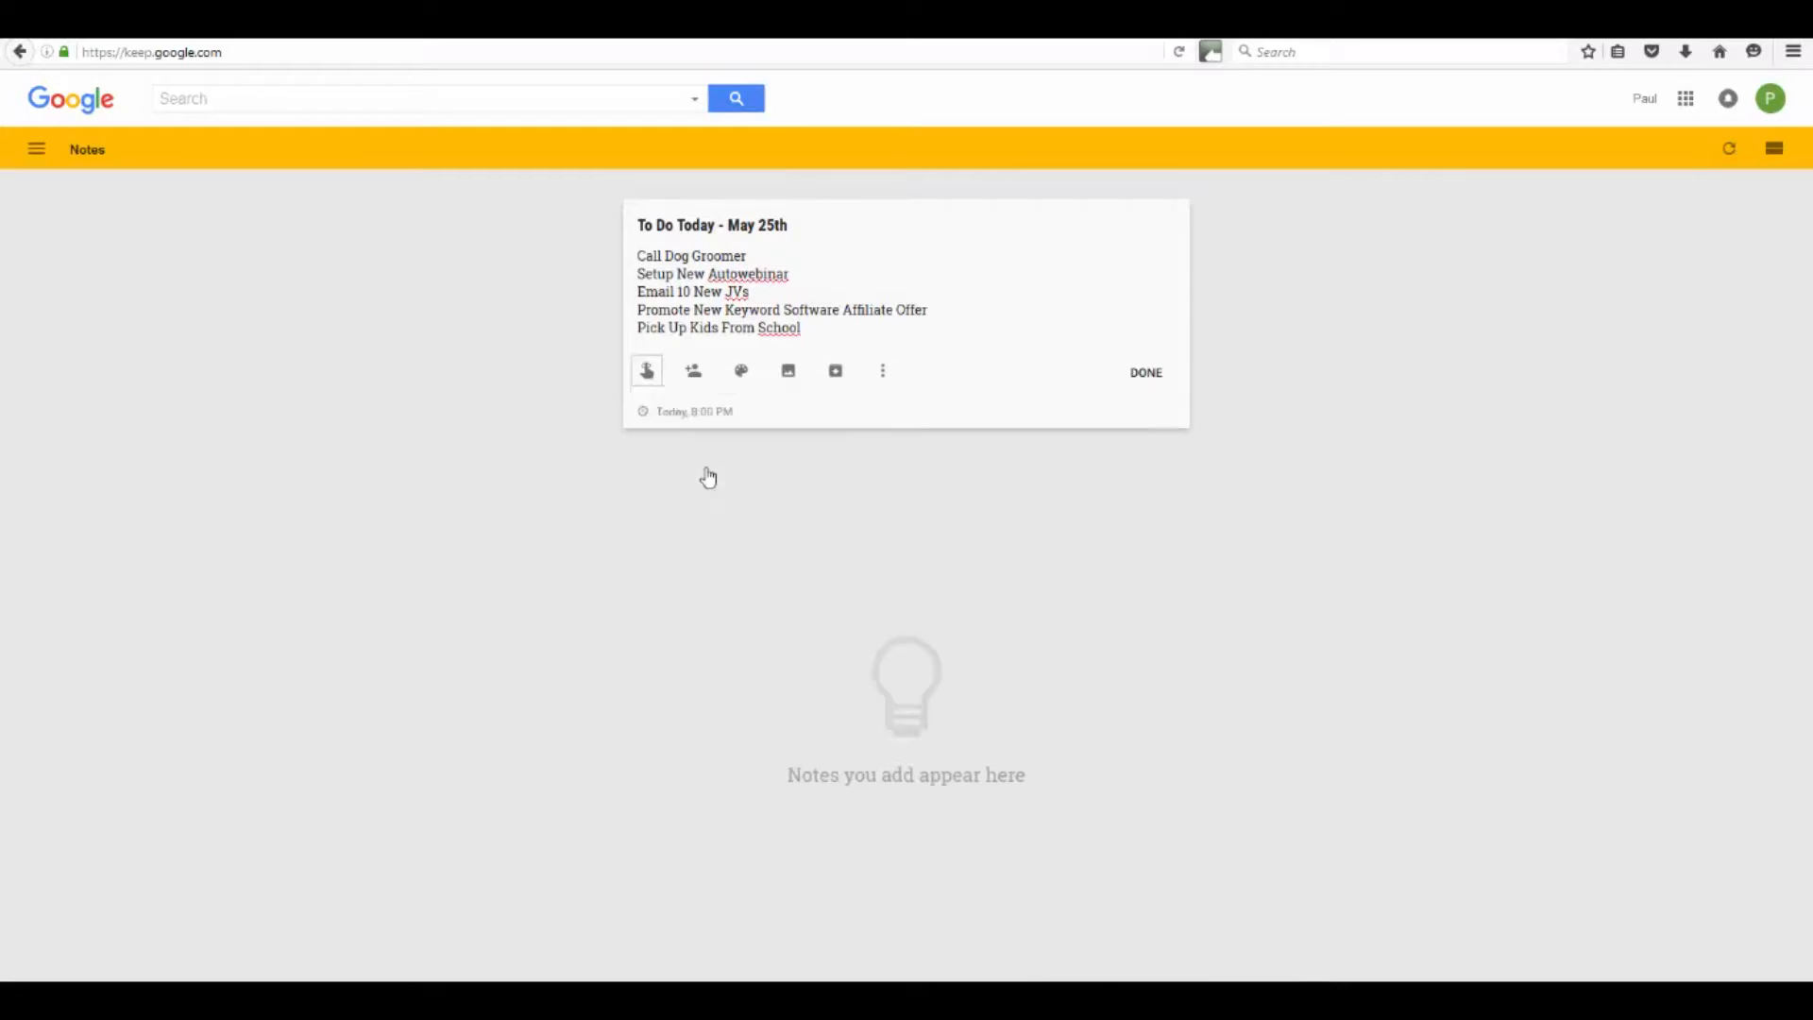
left_click(715, 411)
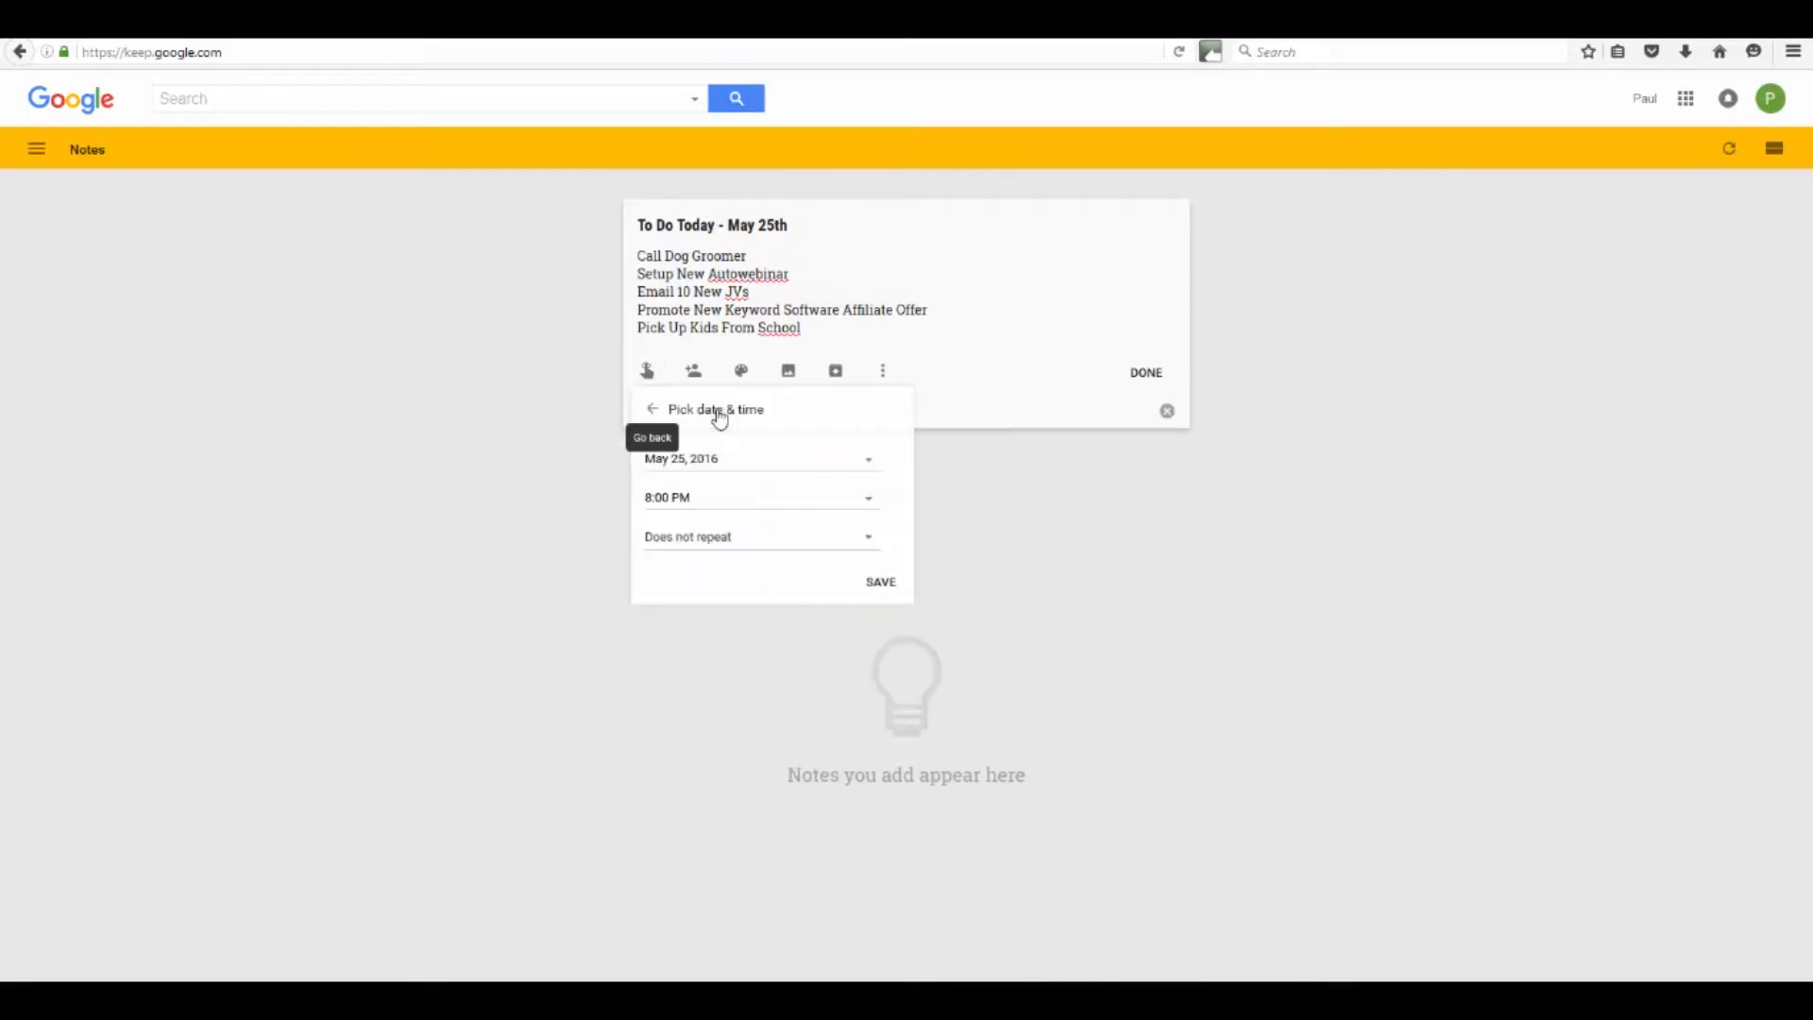
left_click(867, 499)
left_click(682, 673)
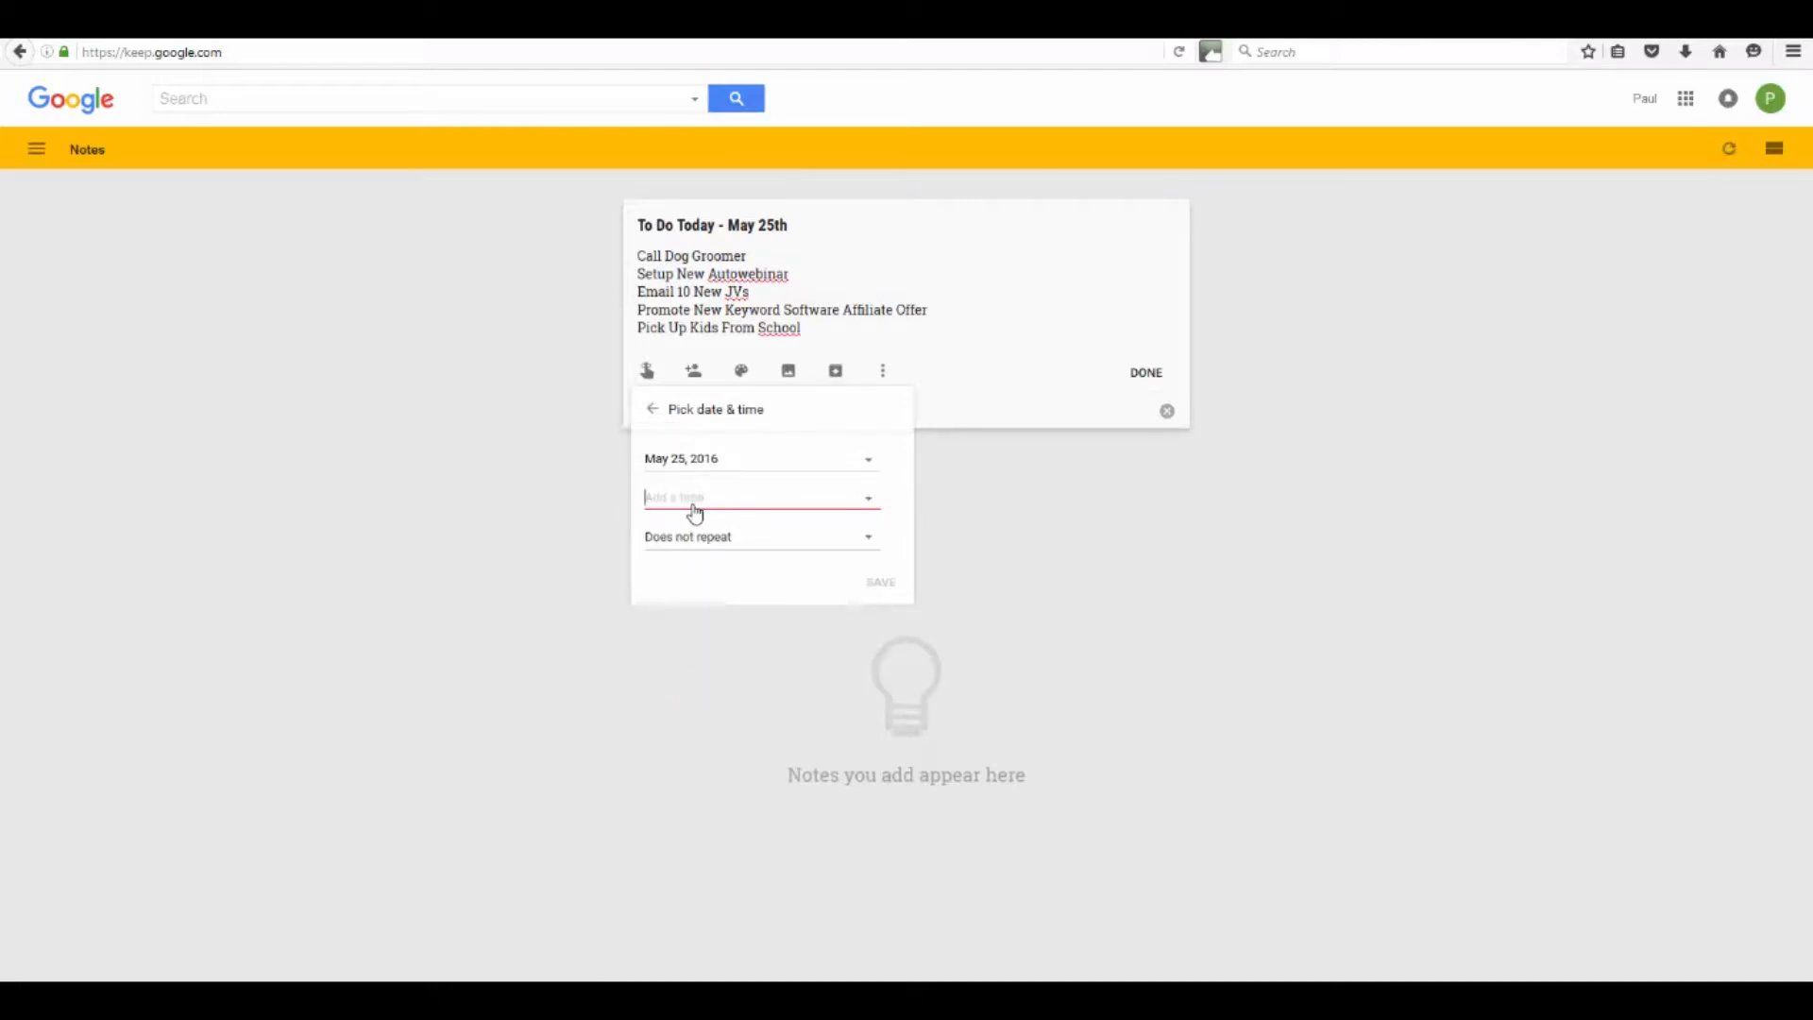
type("1:00 pm")
left_click(835, 501)
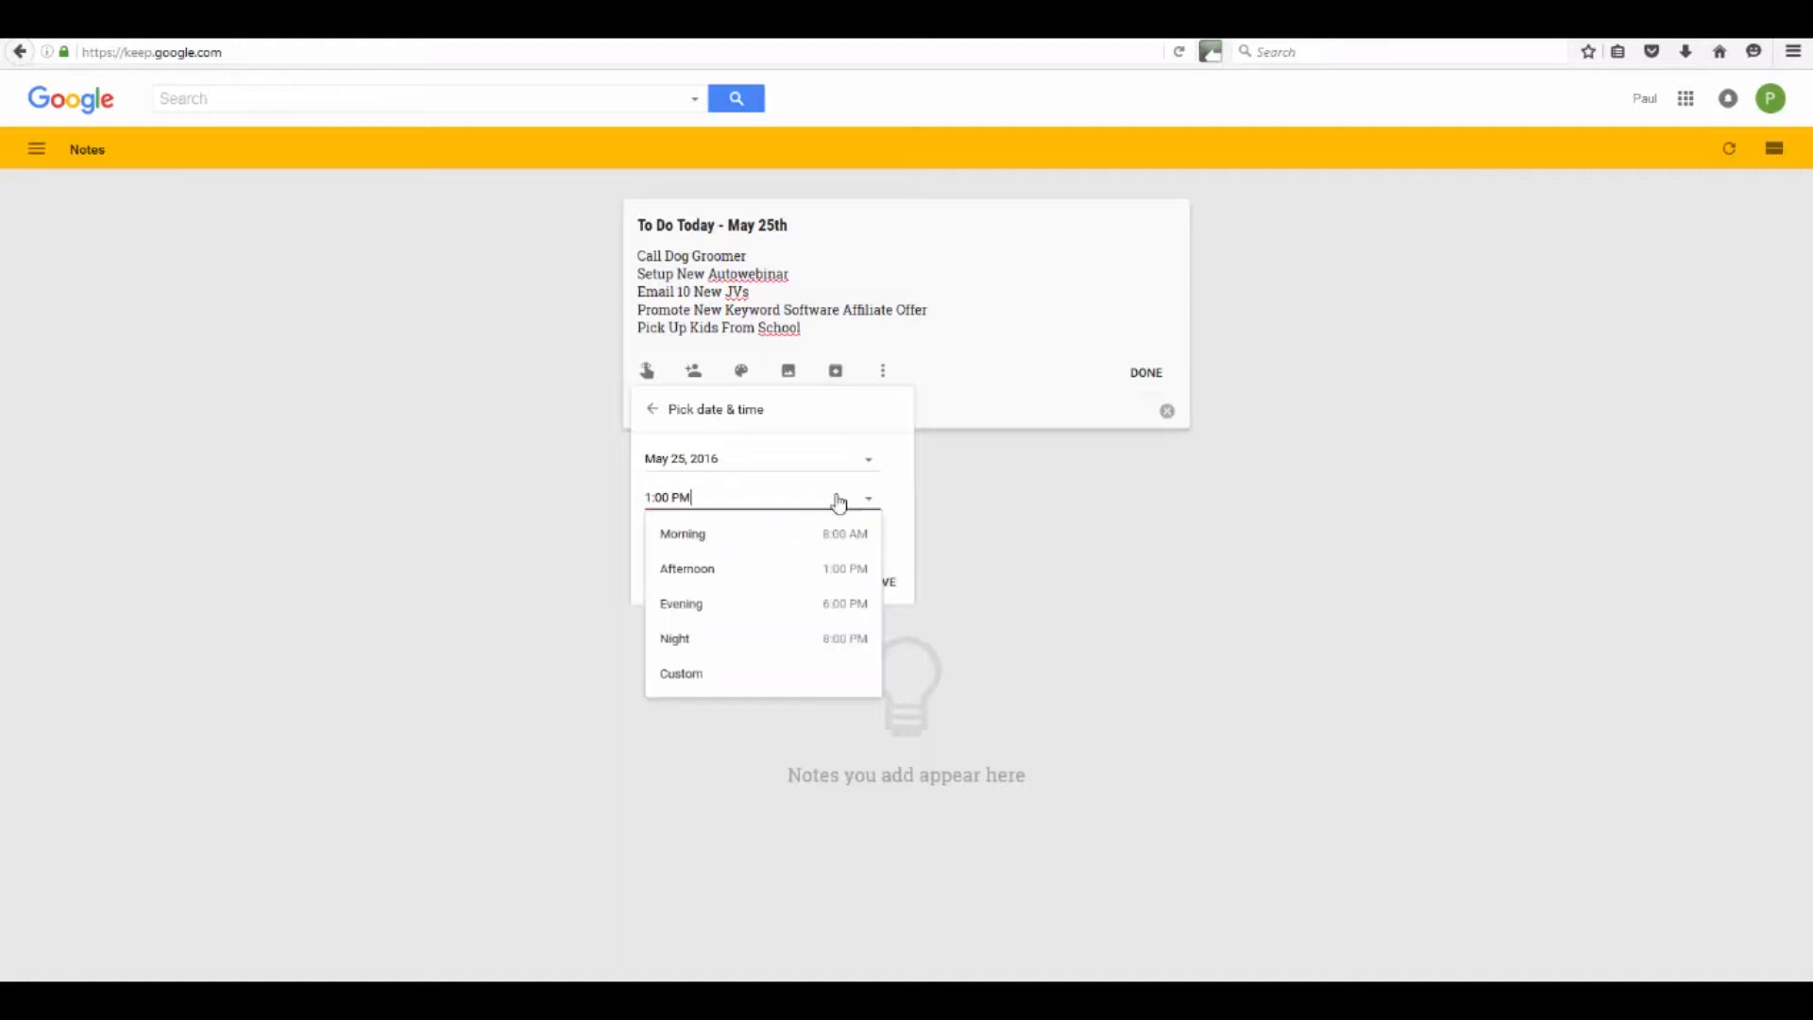
left_click(811, 571)
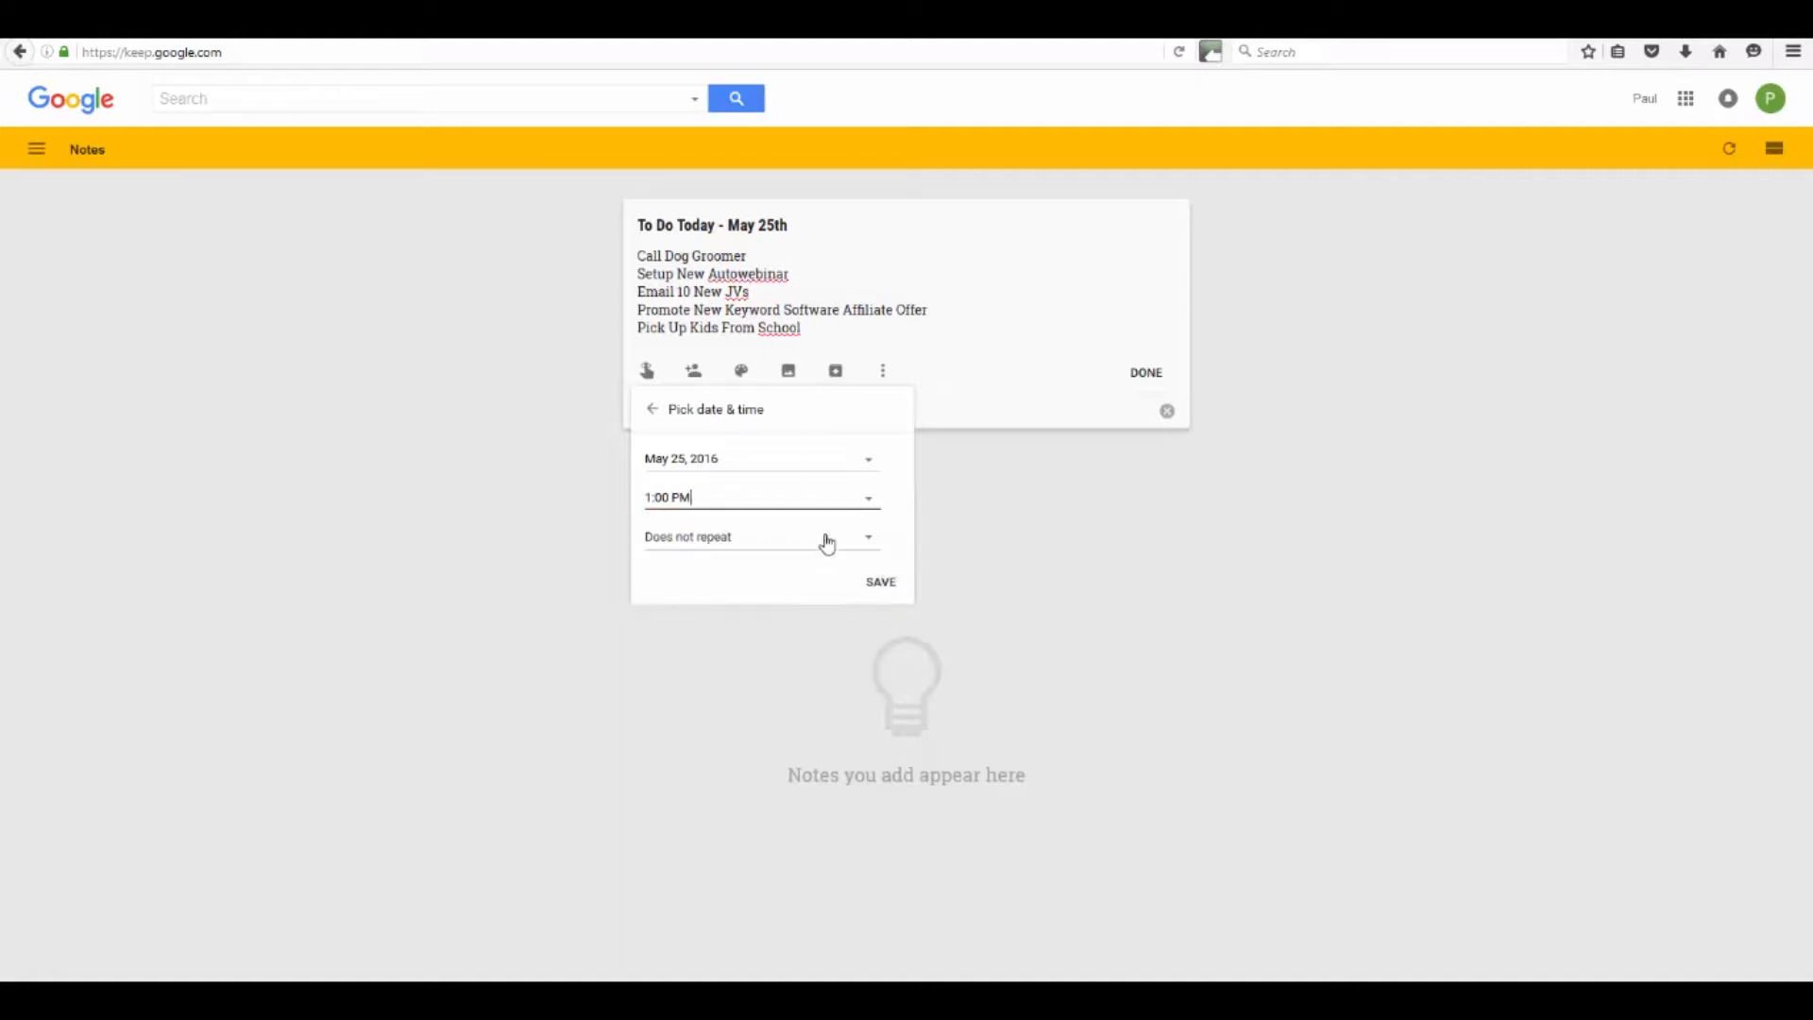
left_click(882, 581)
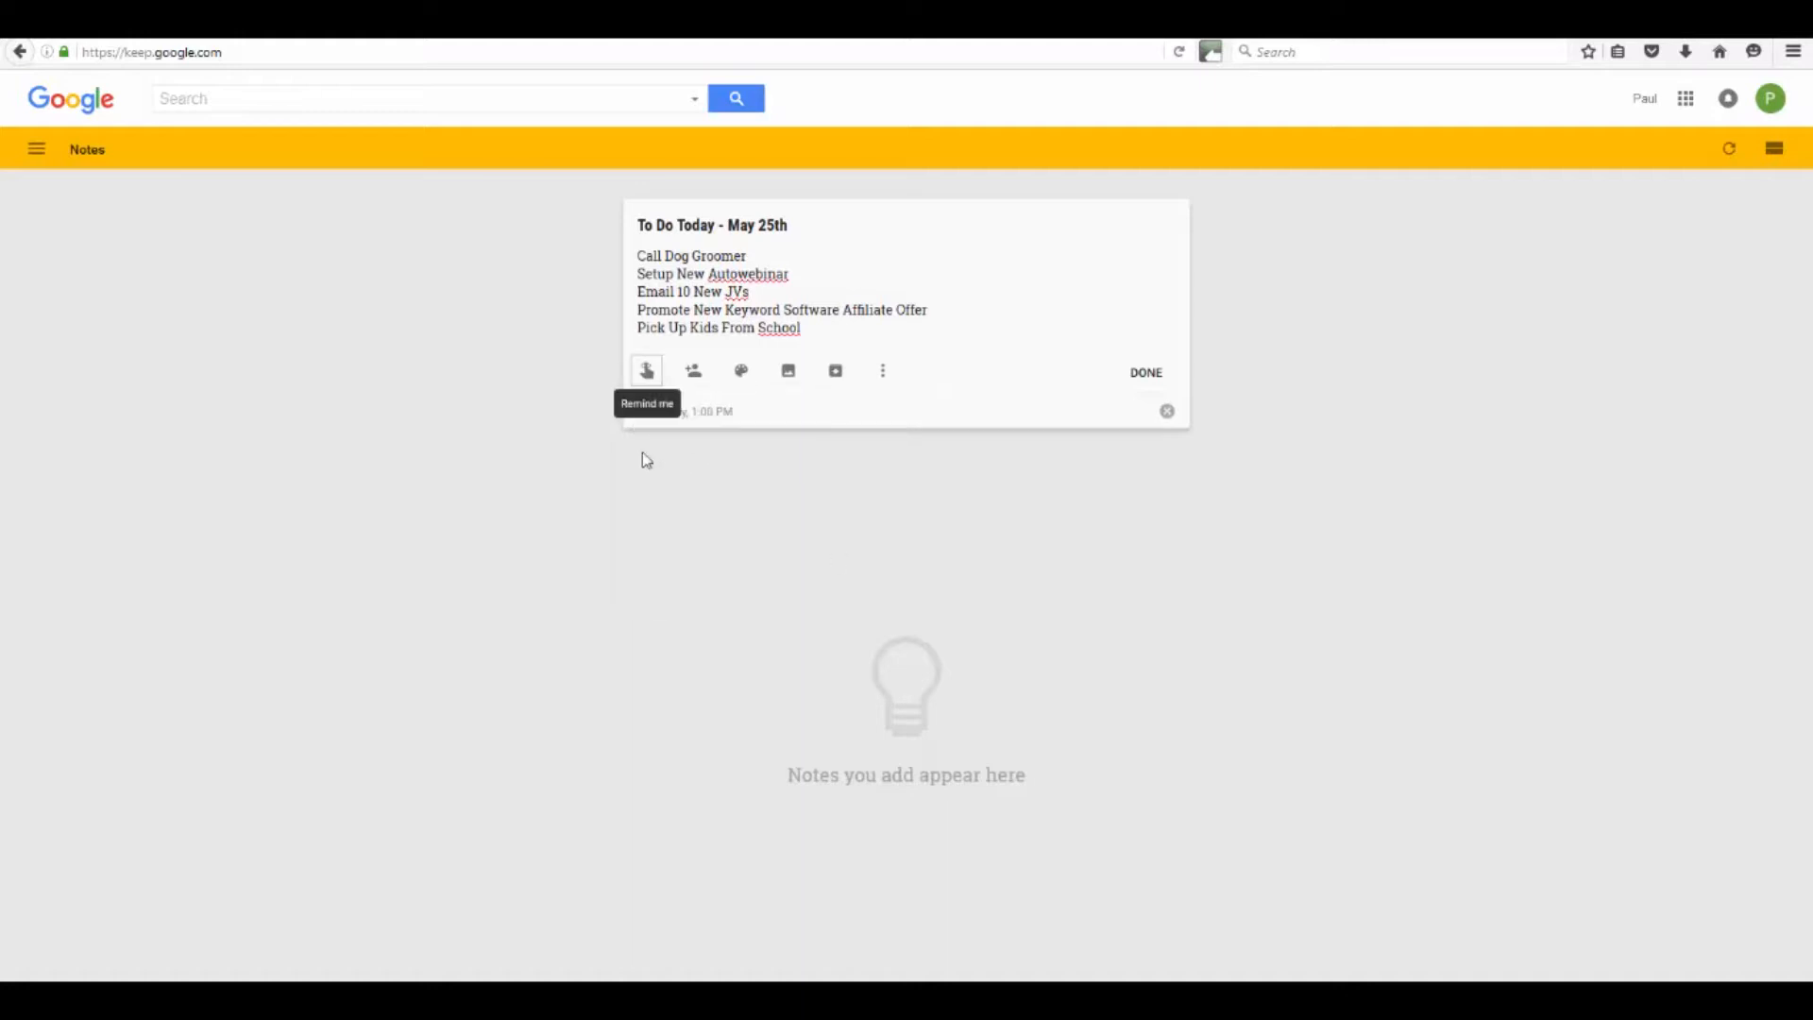
left_click(1147, 376)
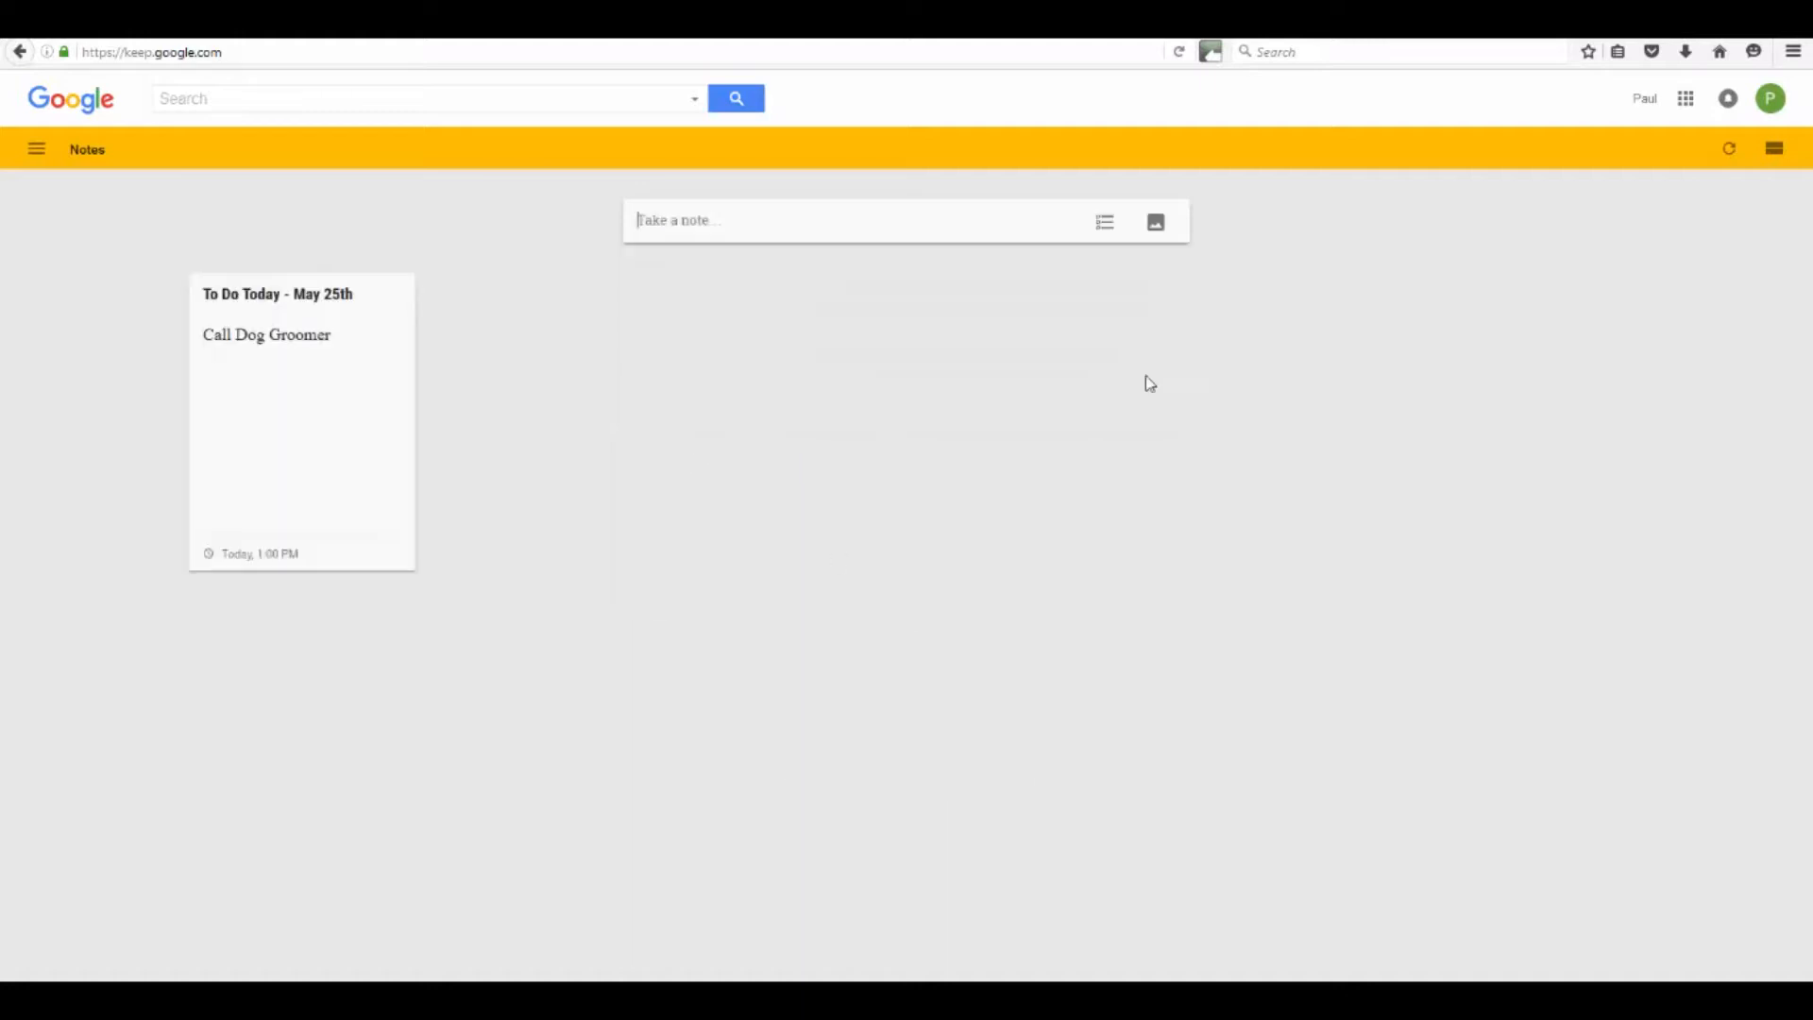
Step: Create a second note titled "Coaching Call Webinar" with the text "Coaching call tonight!"
mouse_move(308, 575)
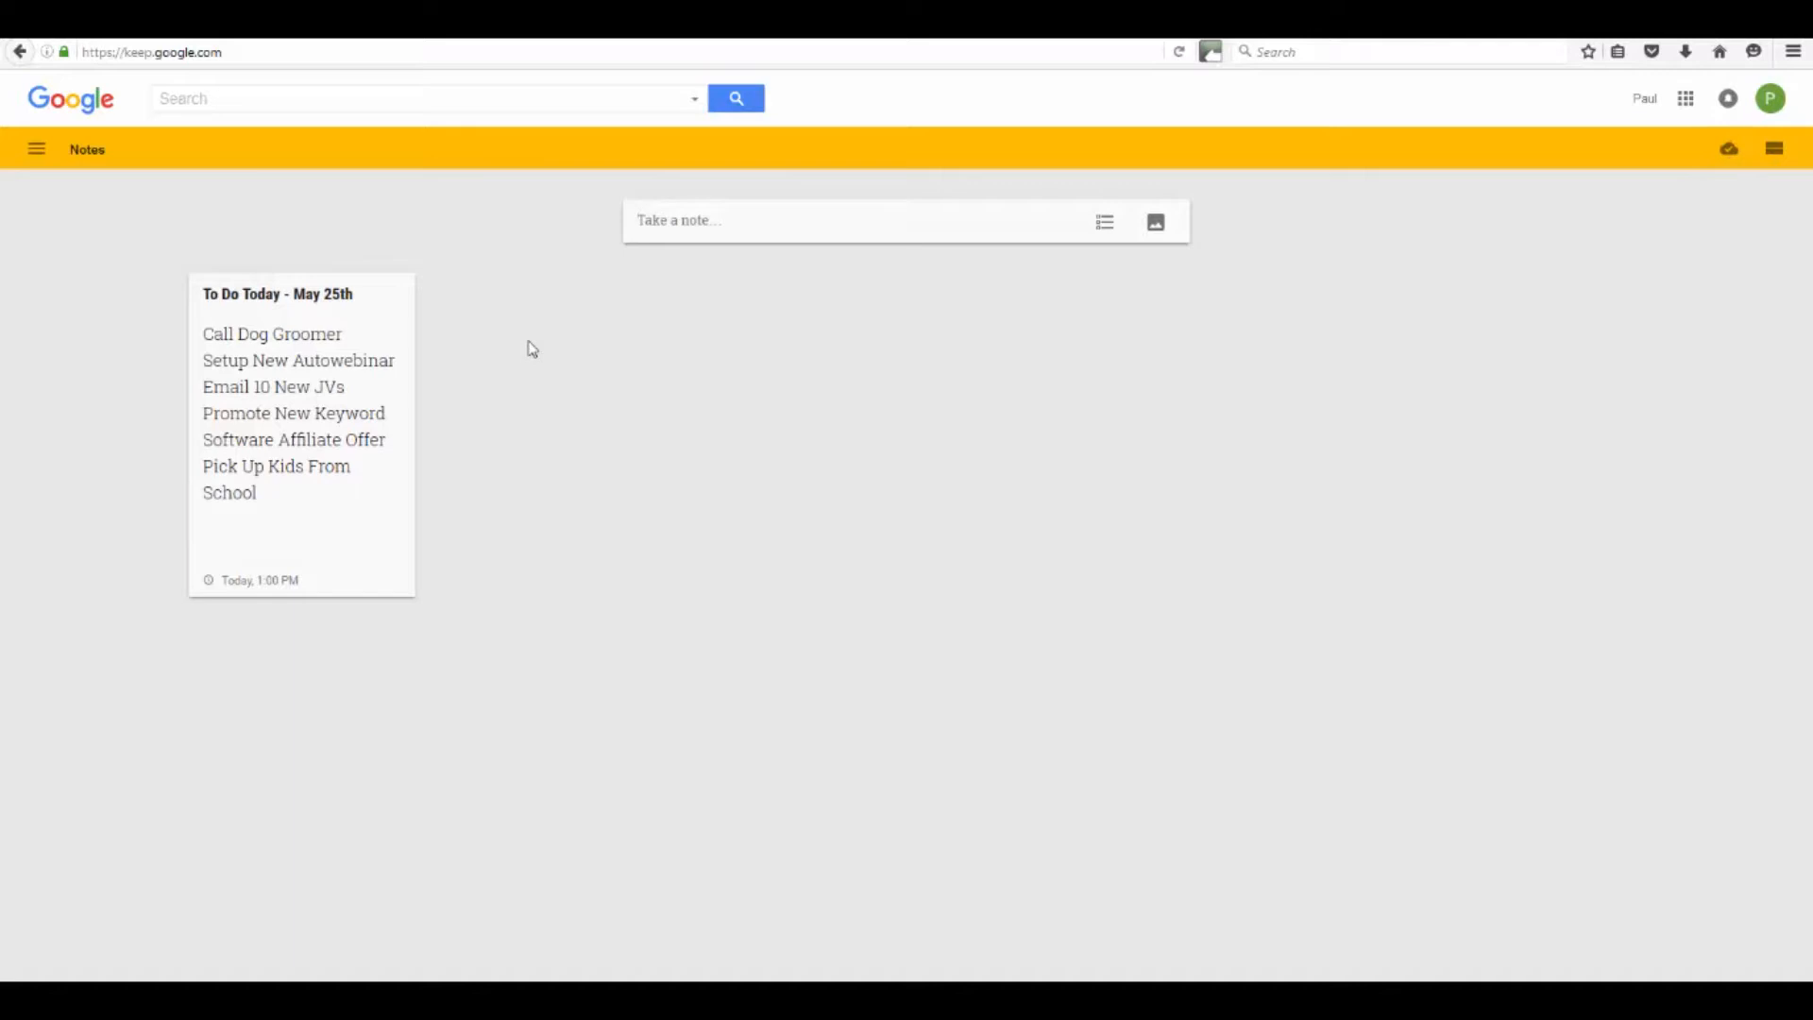
left_click(747, 235)
type("What")
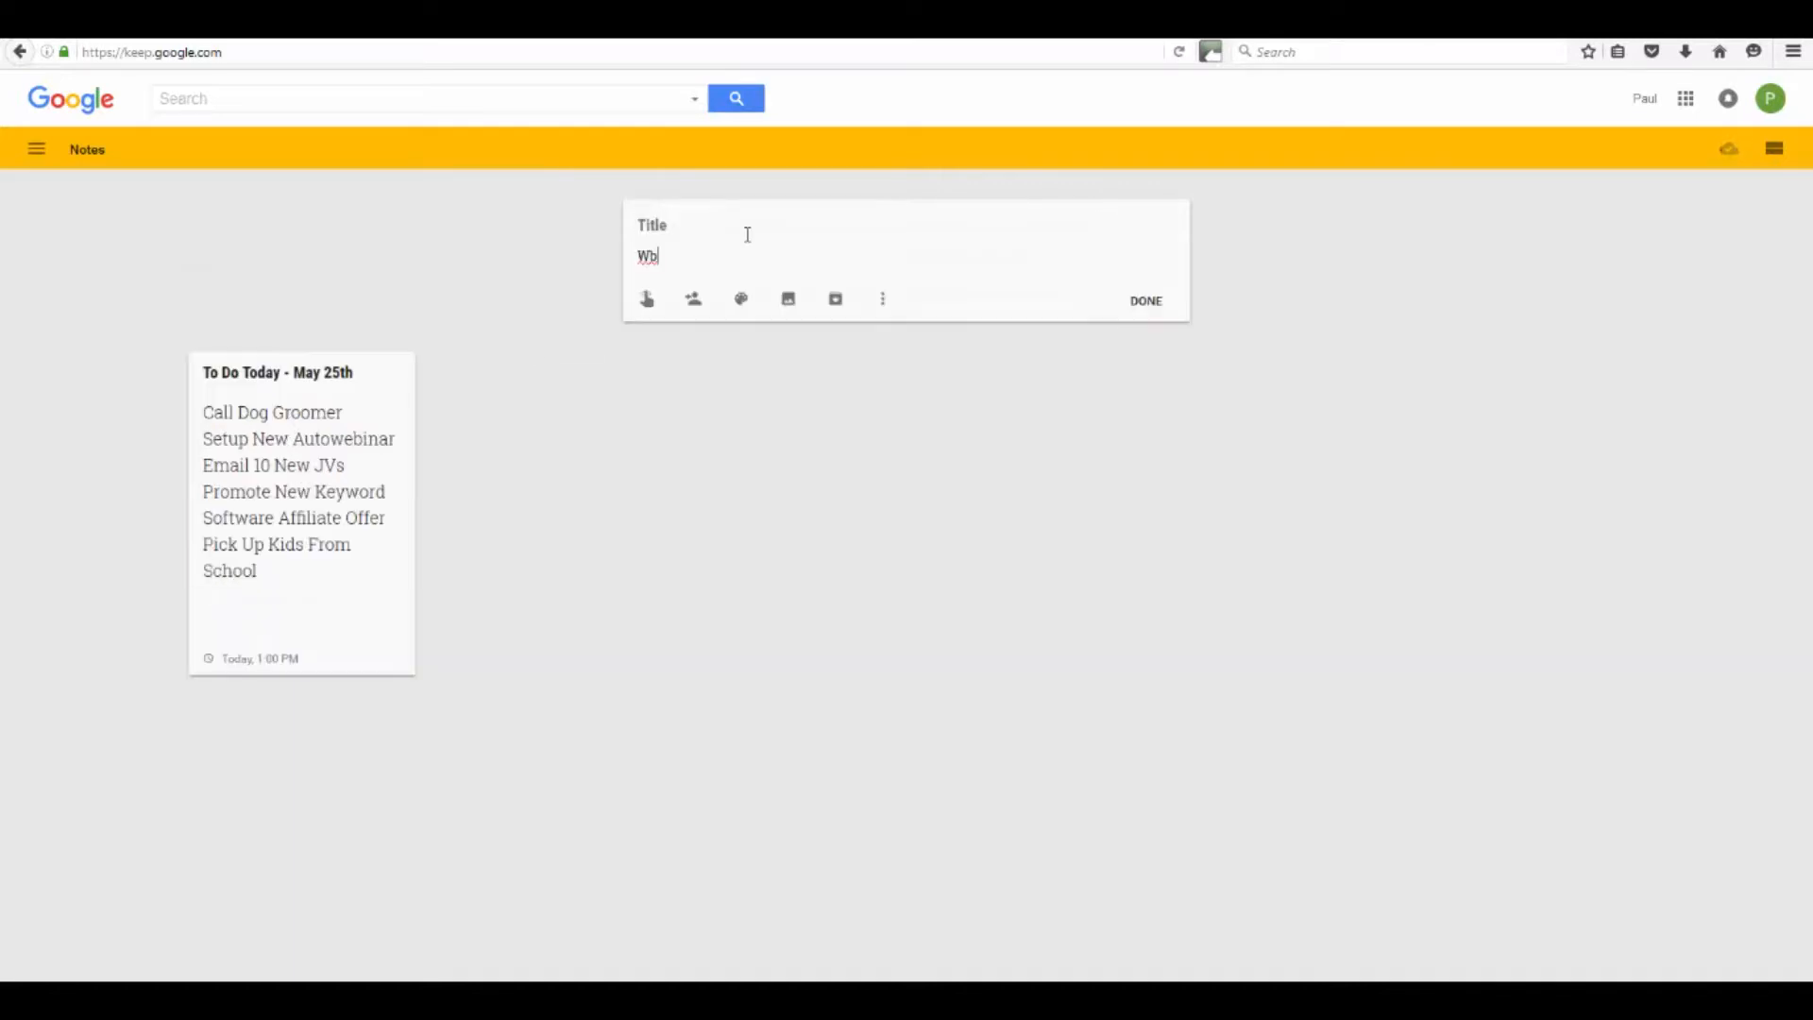
key("BackSpace")
key("BackSpace")
key("BackSpace")
key("BackSpace")
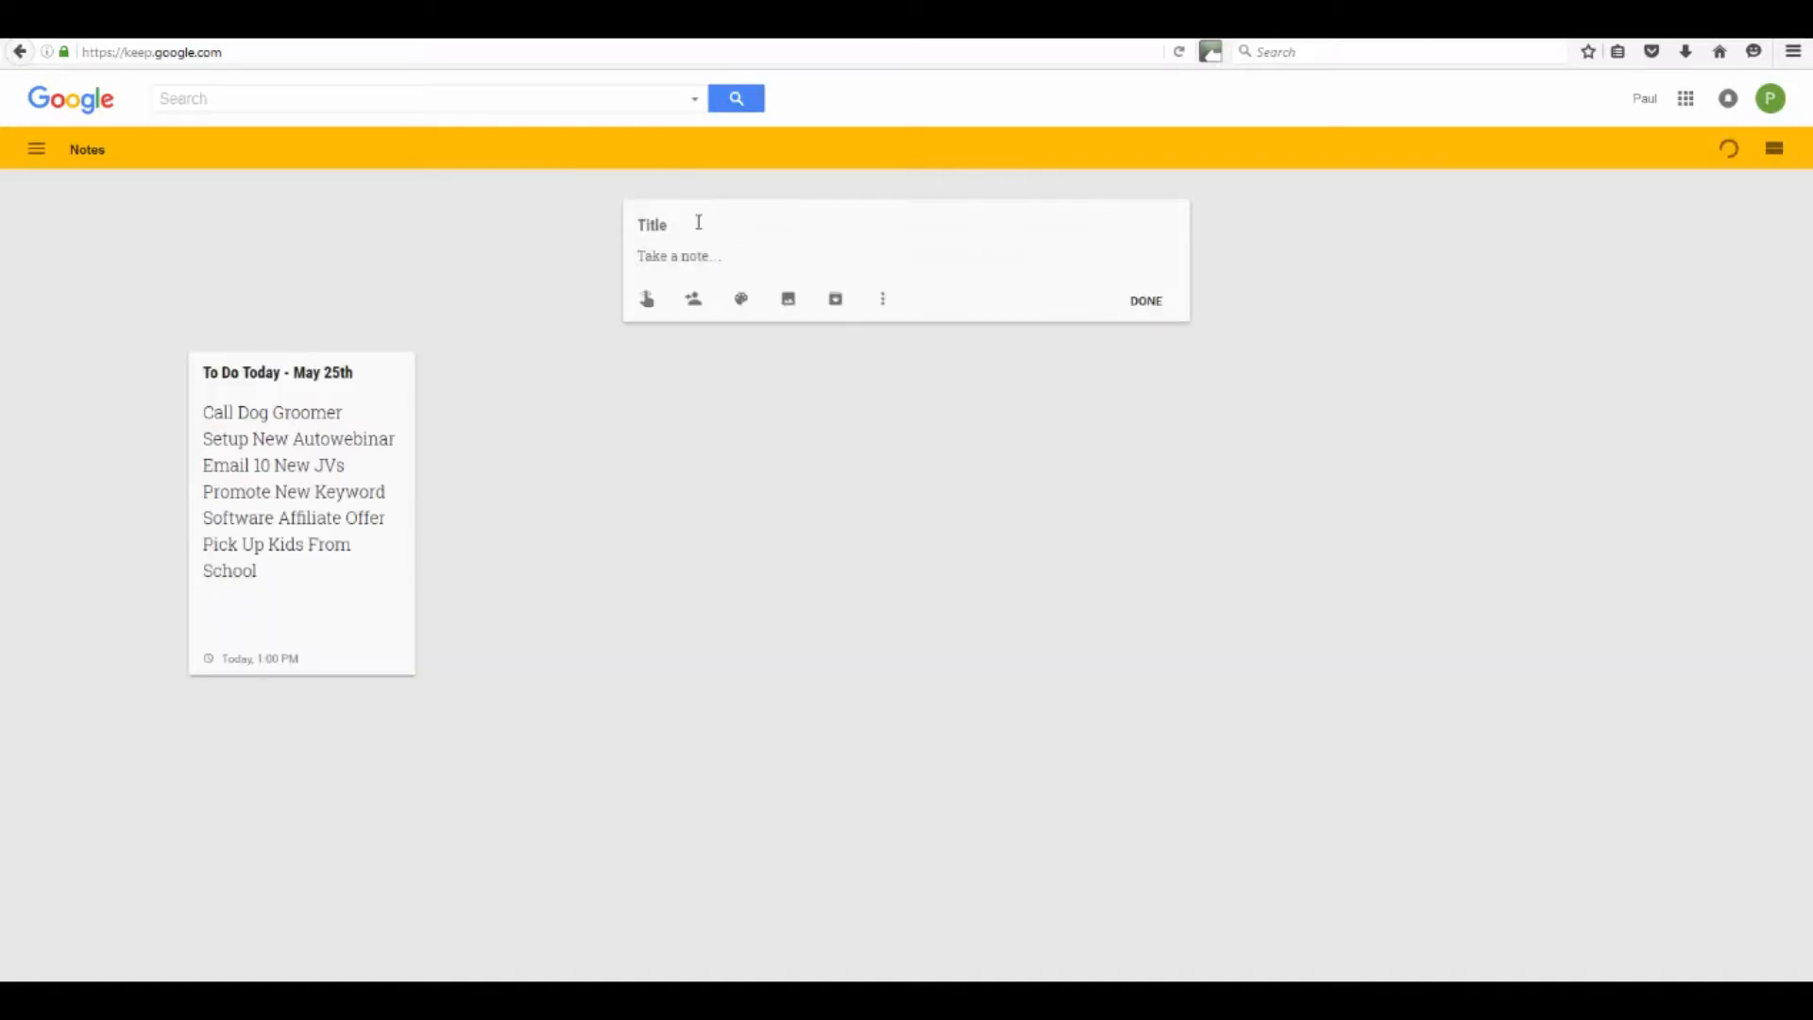
left_click(700, 216)
type("Coaching CAll Webinar")
left_click(723, 254)
type("Coaching call tonight!")
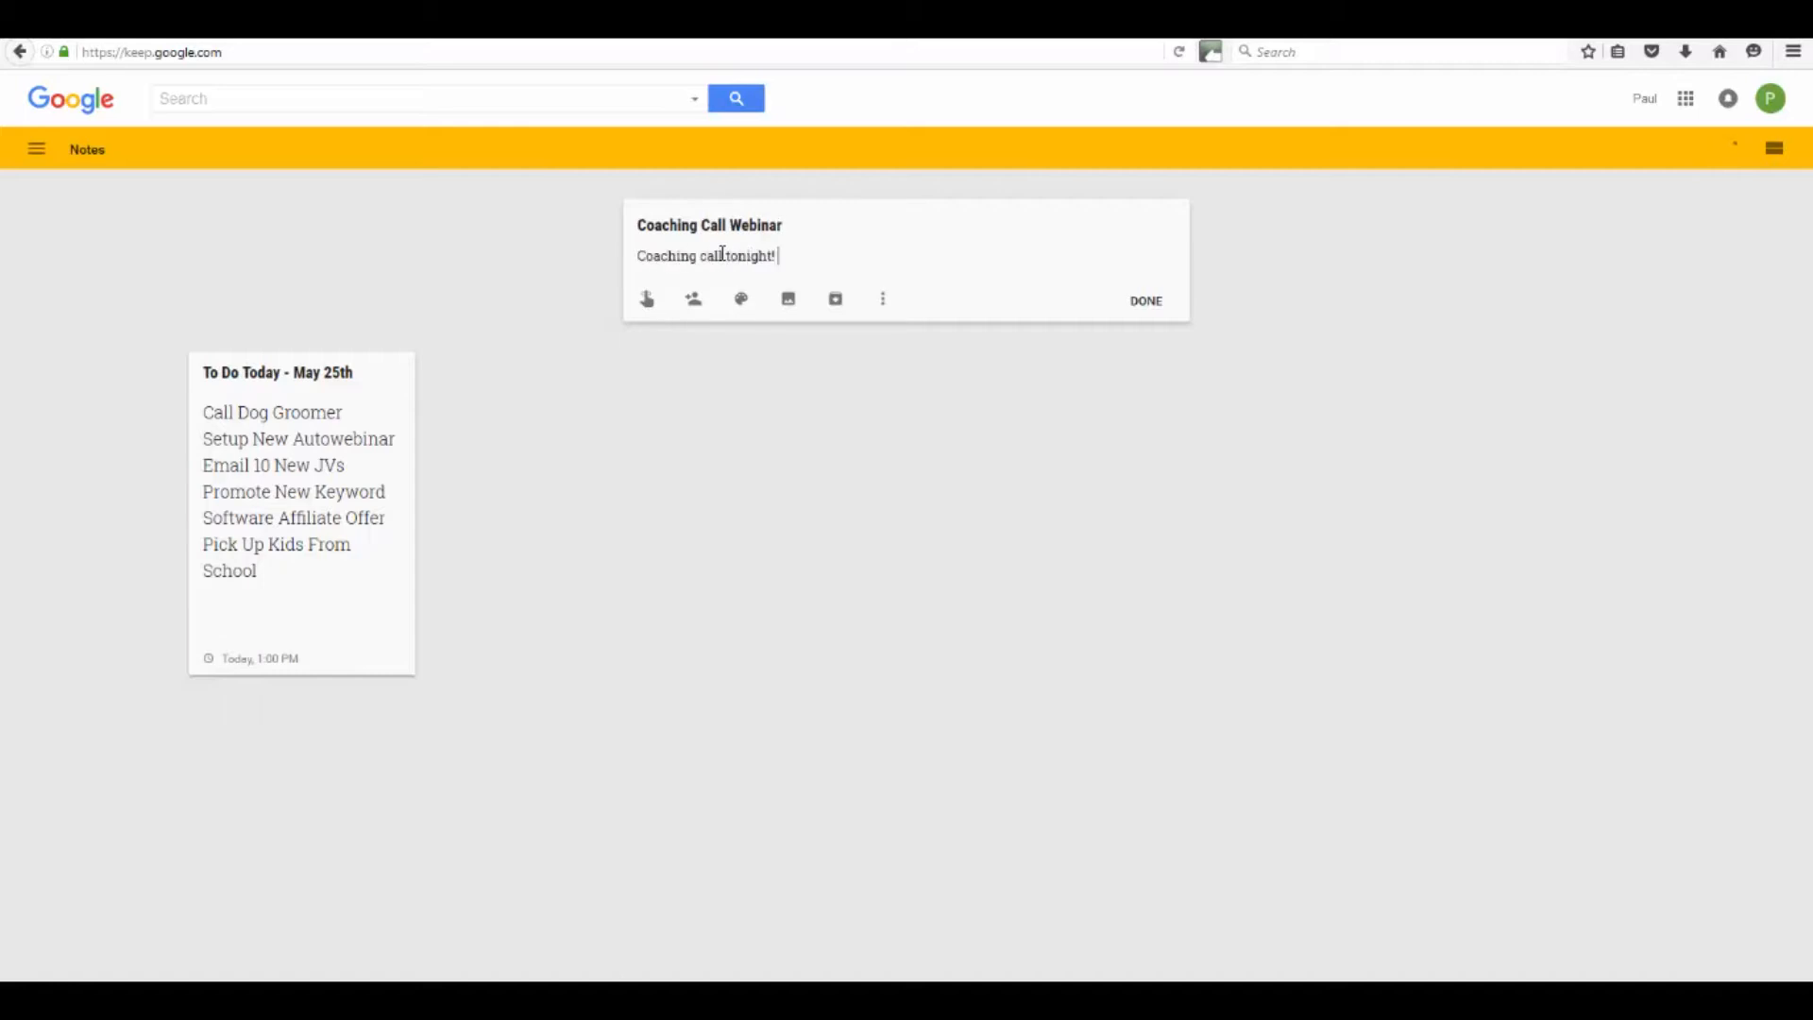
Step: Add a later-today reminder to the Coaching Call Webinar note, try to change its time to 6:00, and close the note
left_click(647, 299)
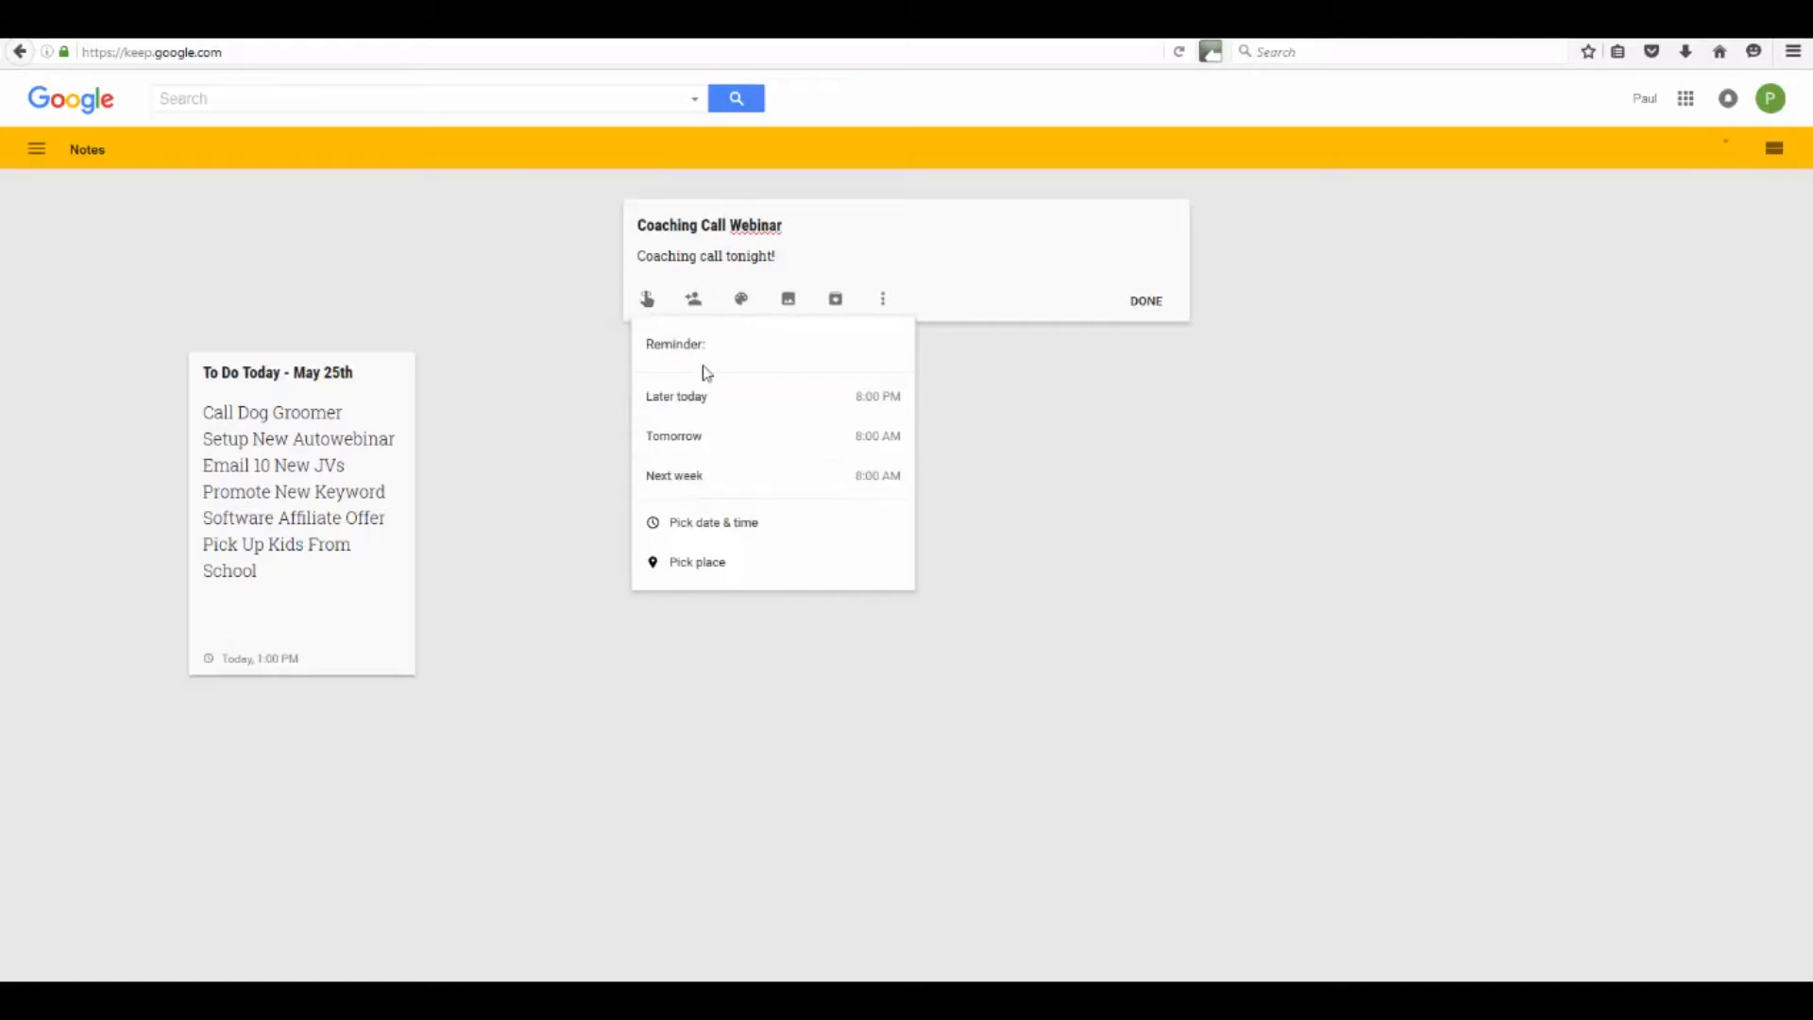
left_click(700, 399)
left_click(647, 300)
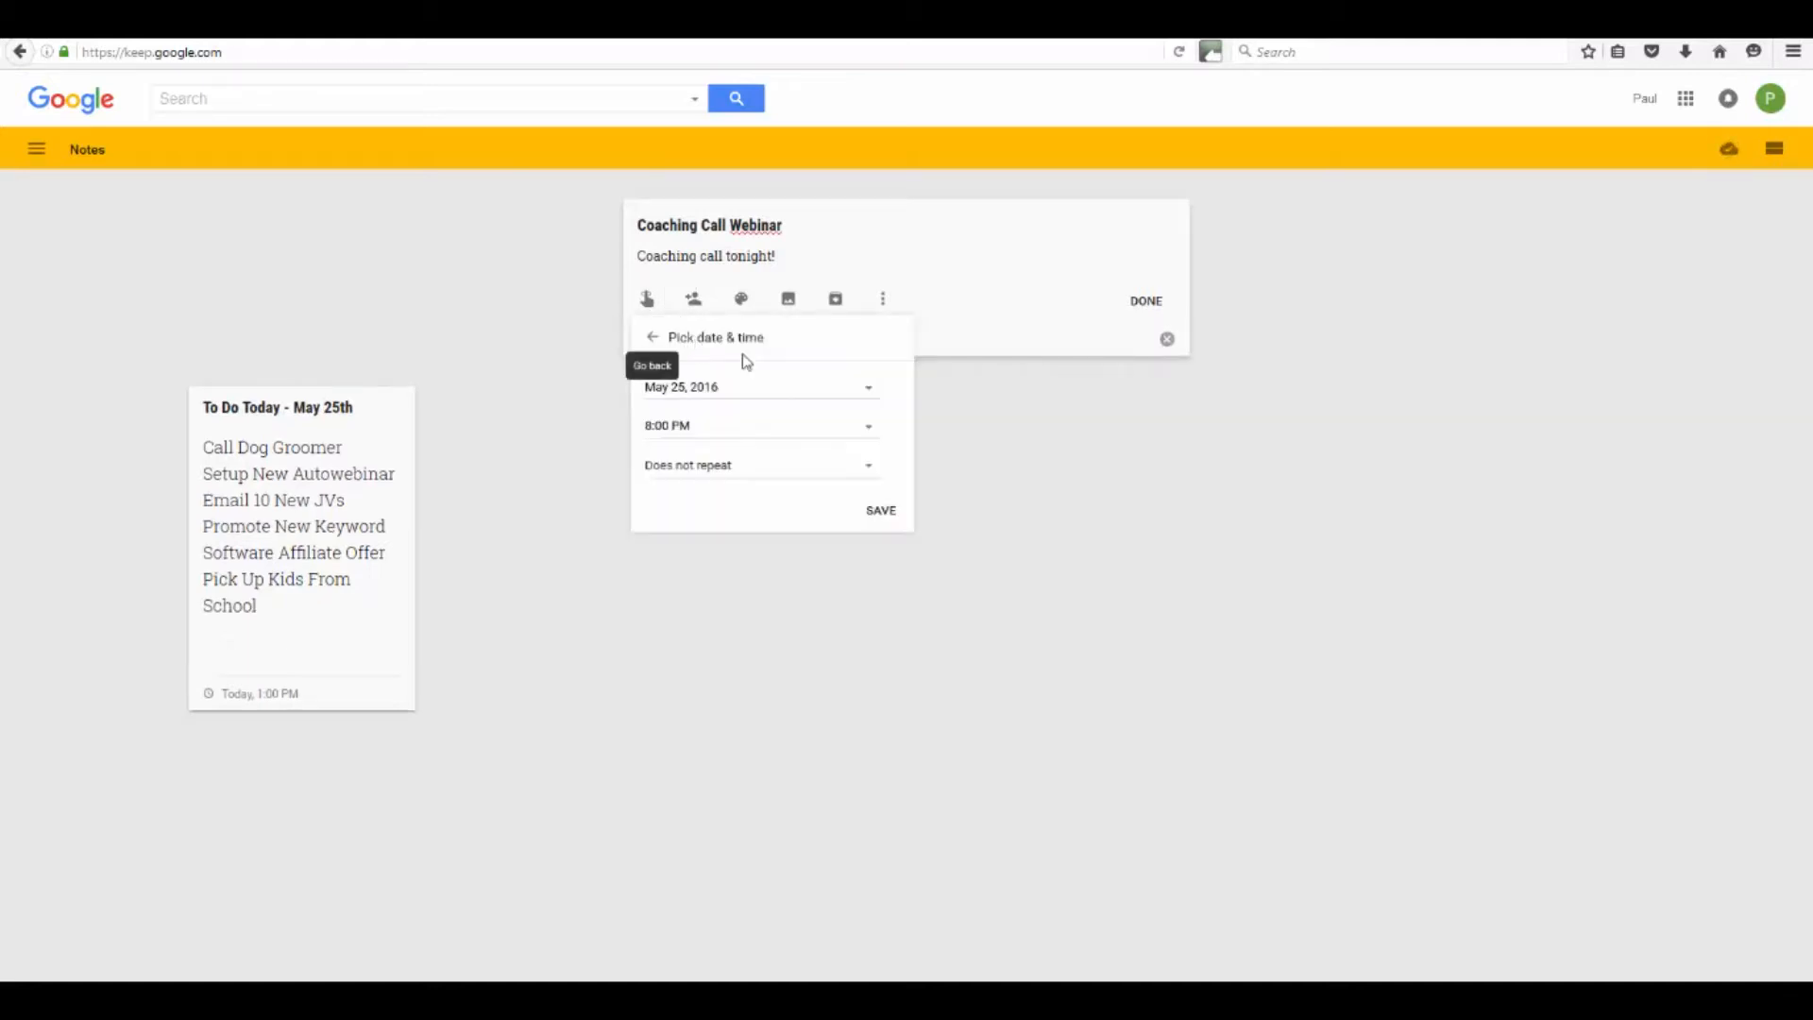
left_click(764, 430)
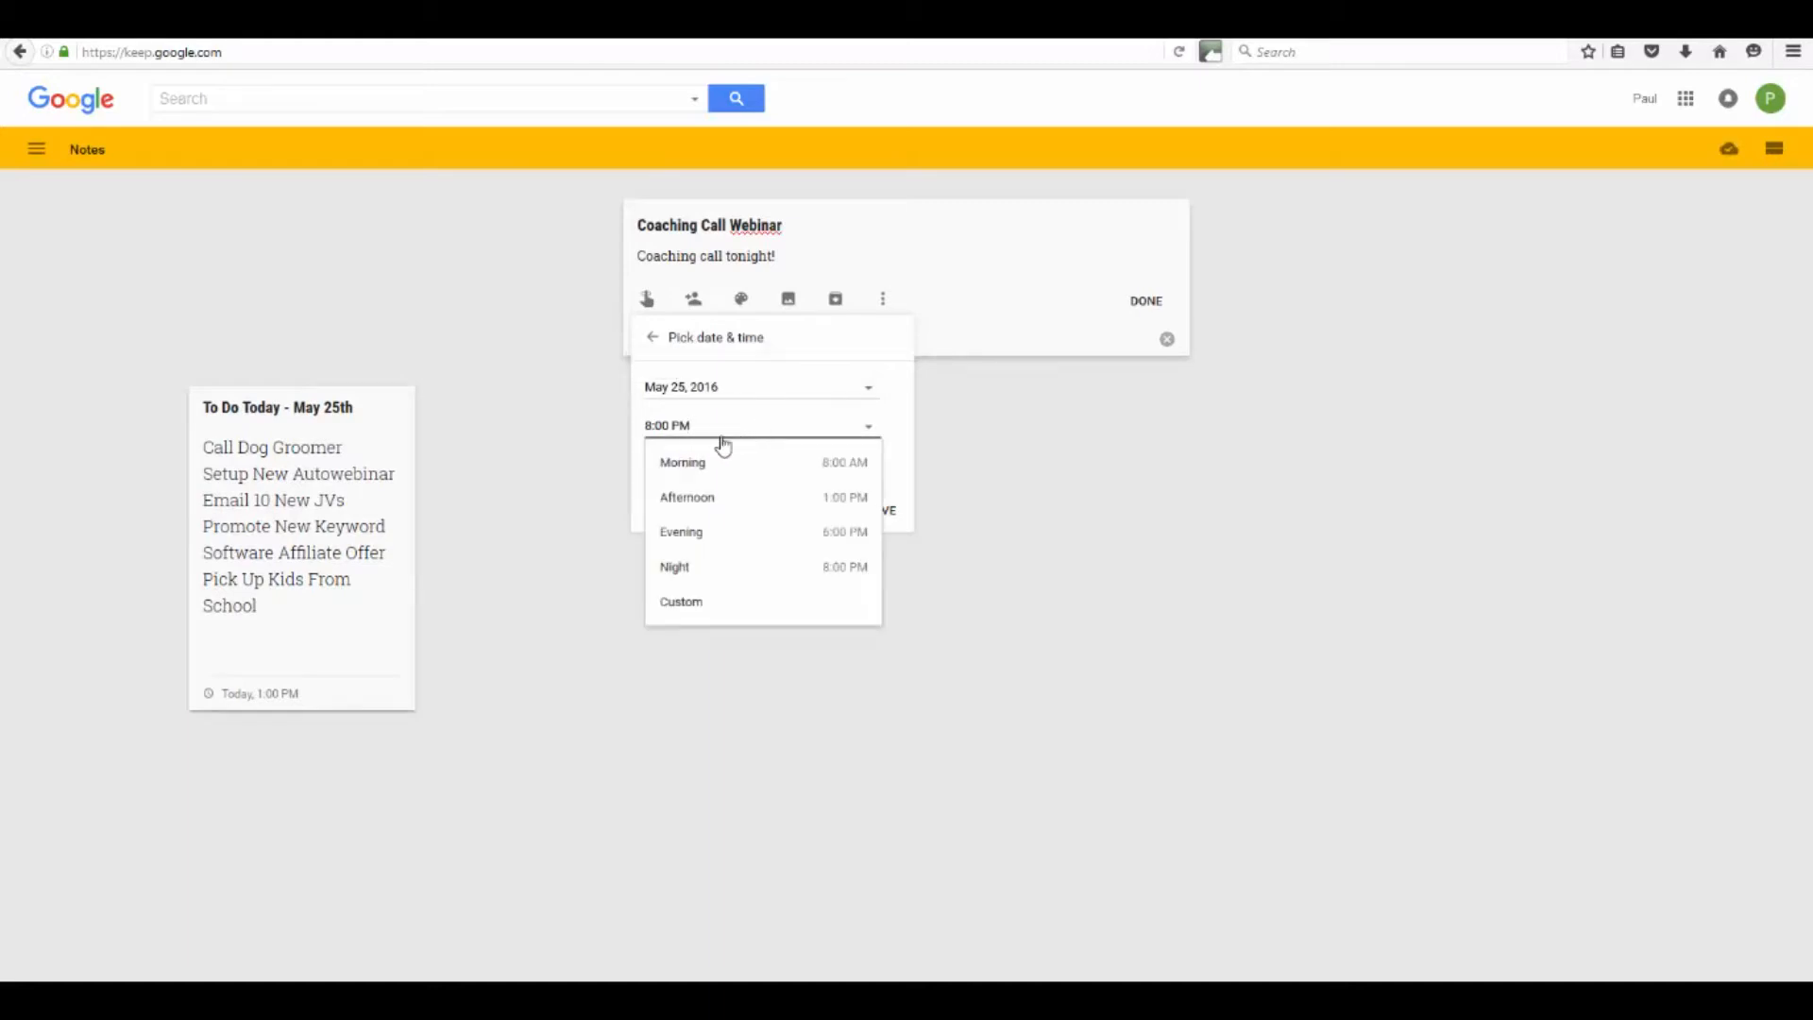
left_click_drag(623, 434, 679, 436)
type("9")
key("BackSpace")
type("6:00")
left_click(1101, 488)
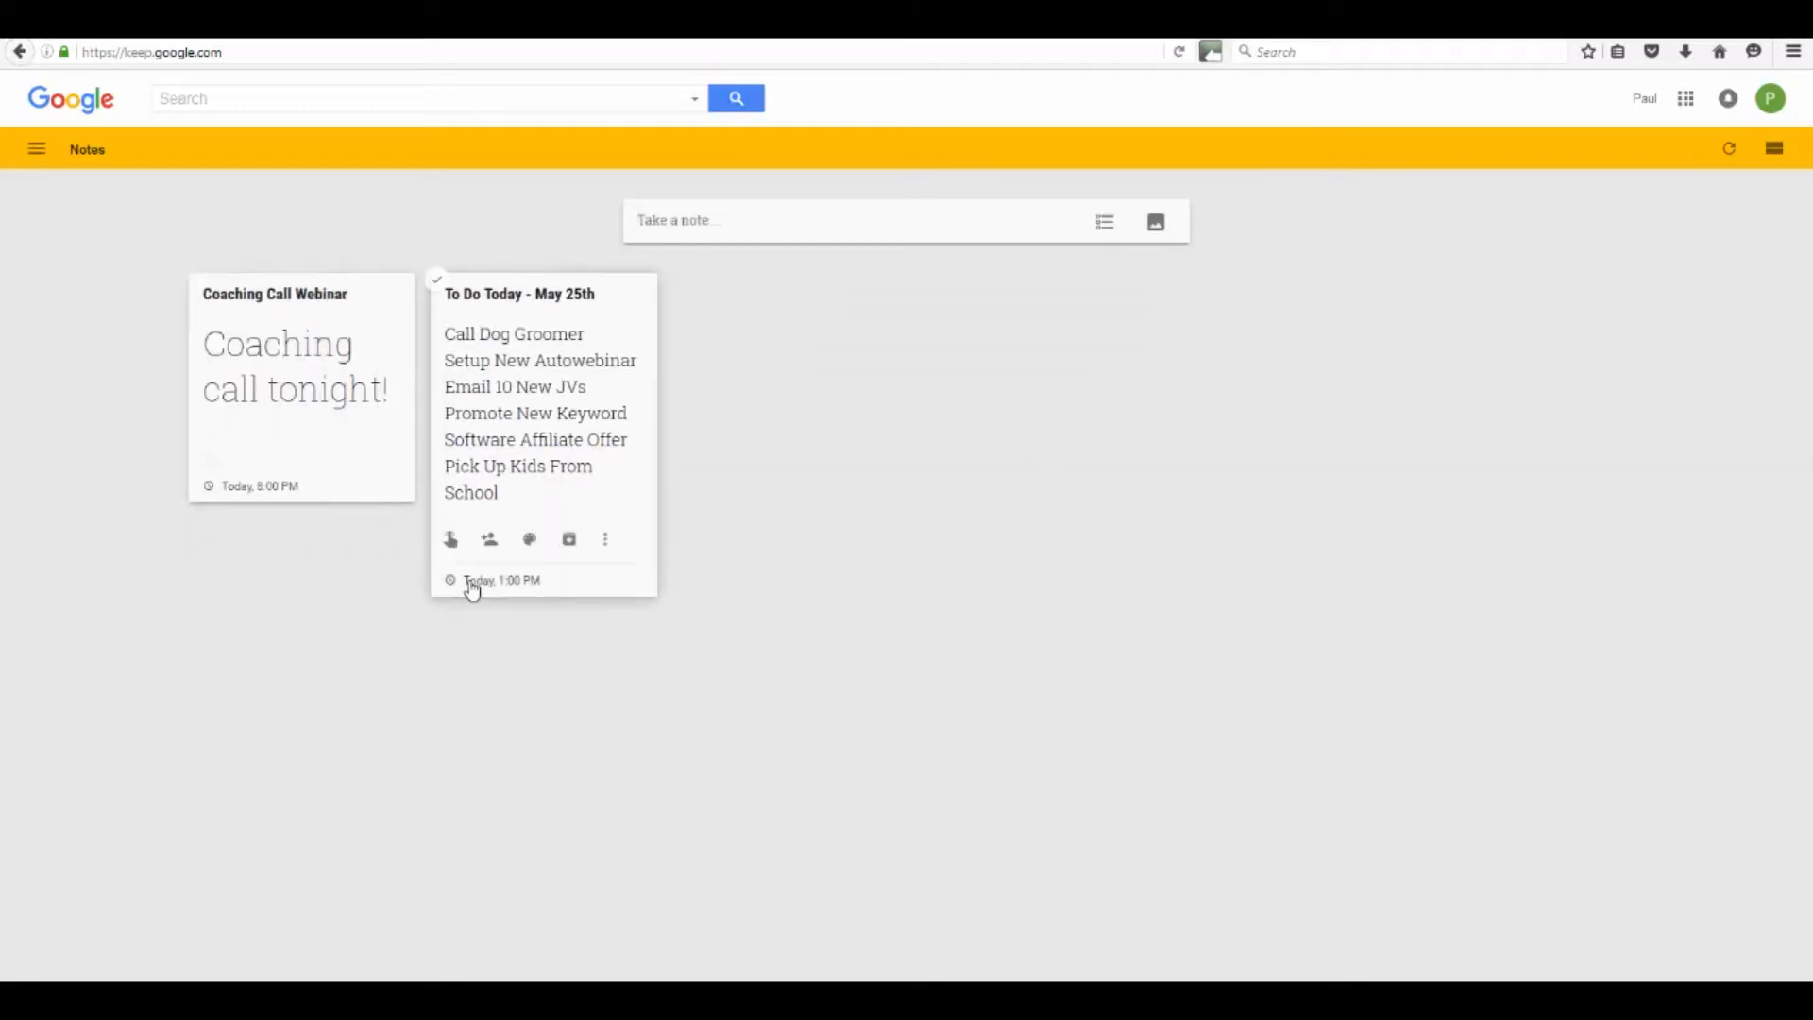
Step: Set the Coaching Call Webinar note's reminder to a custom time of 6:00 PM and save it
left_click(260, 486)
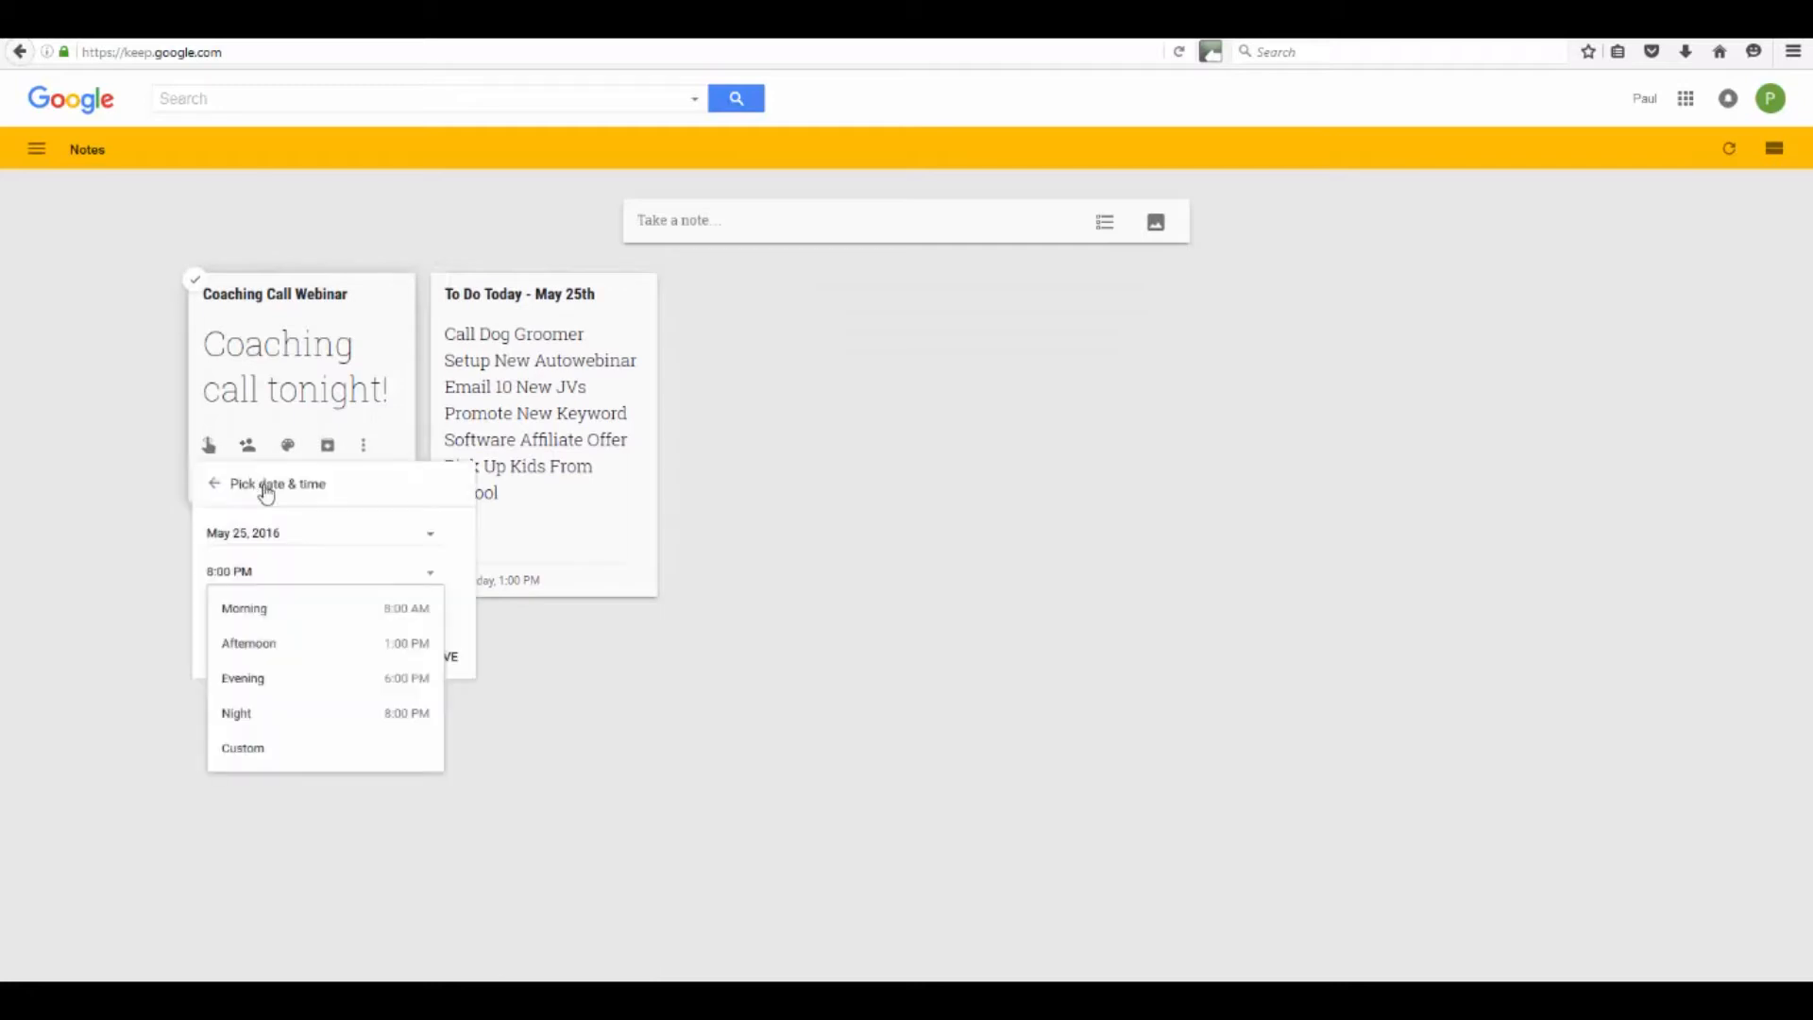
left_click(211, 573)
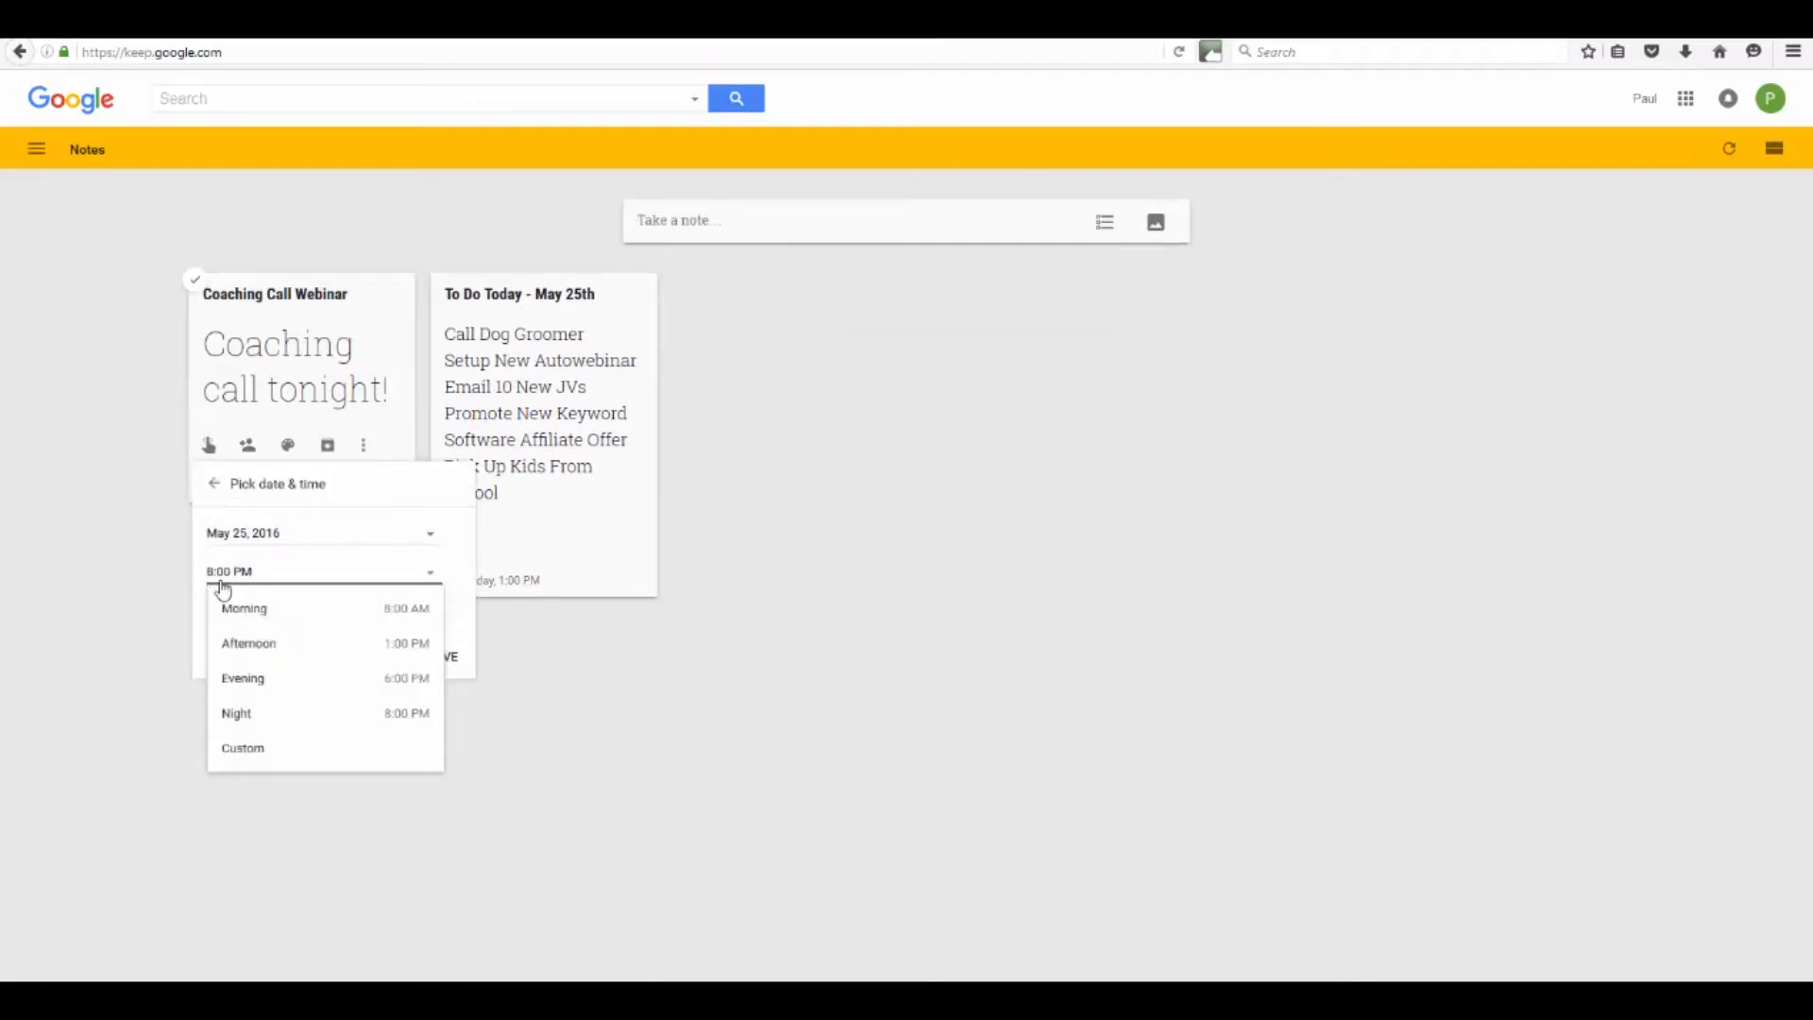
left_click(253, 751)
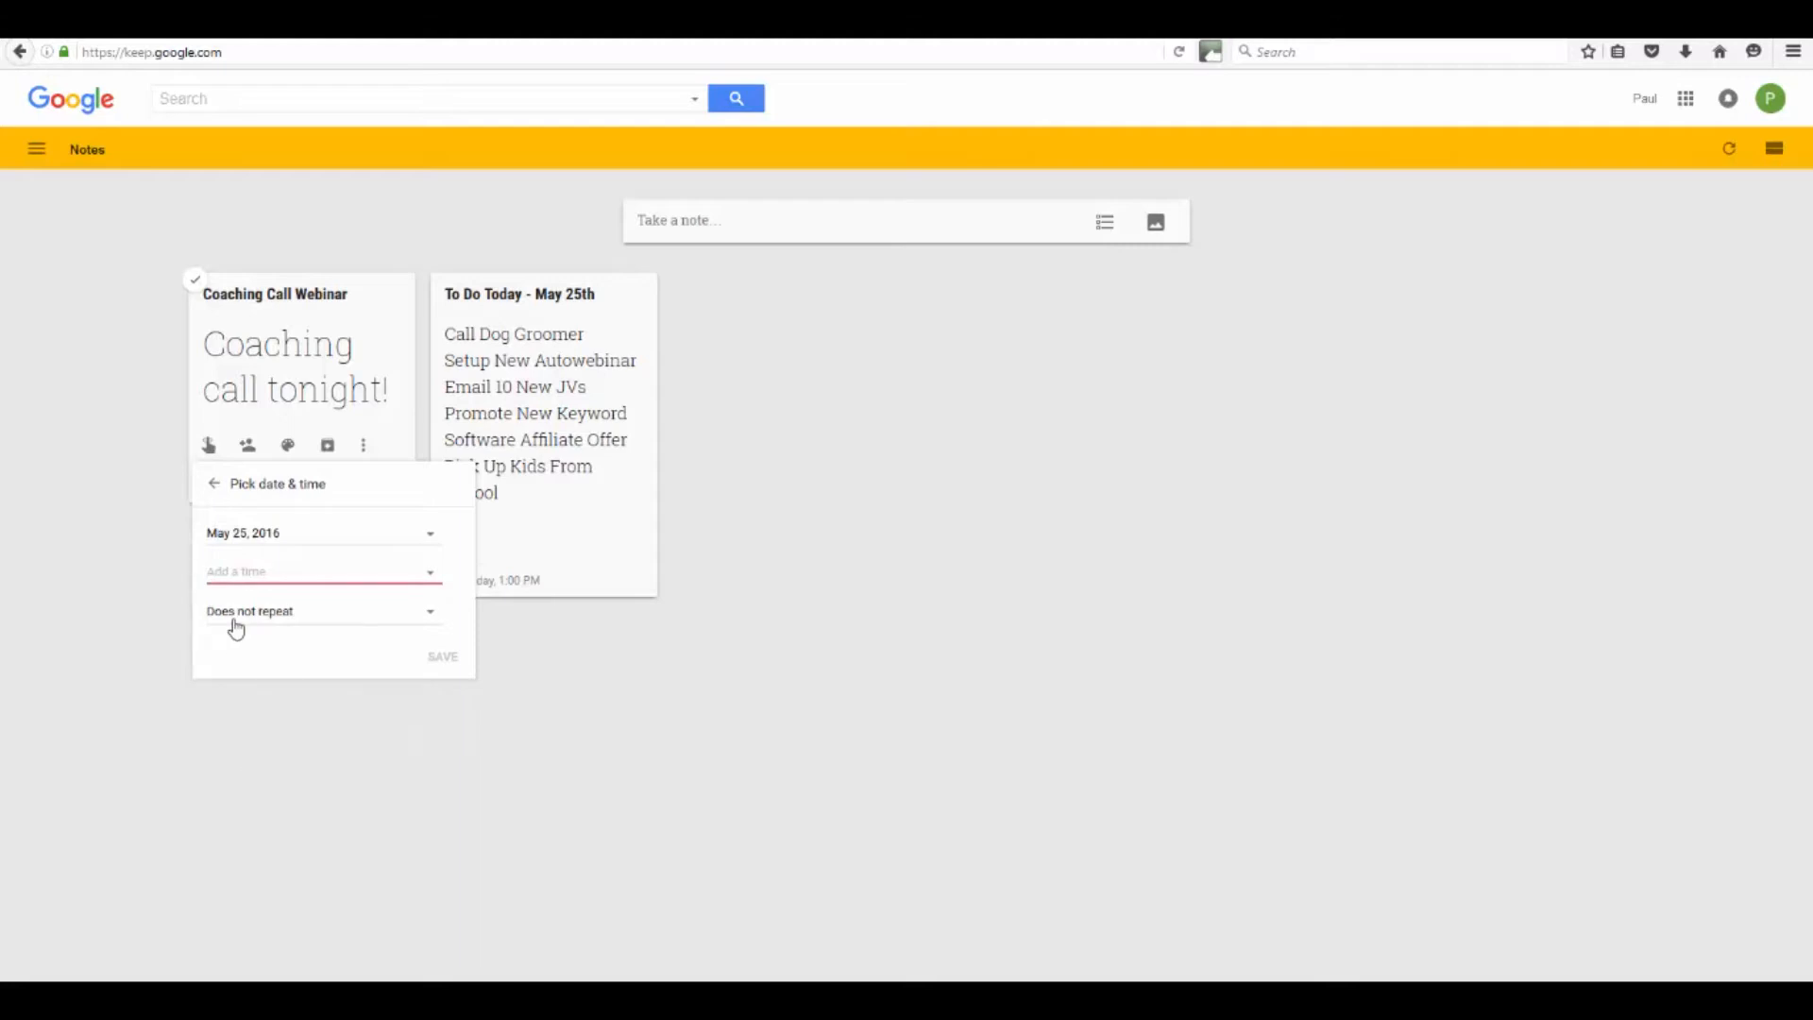
type("6:00 PM")
left_click(443, 656)
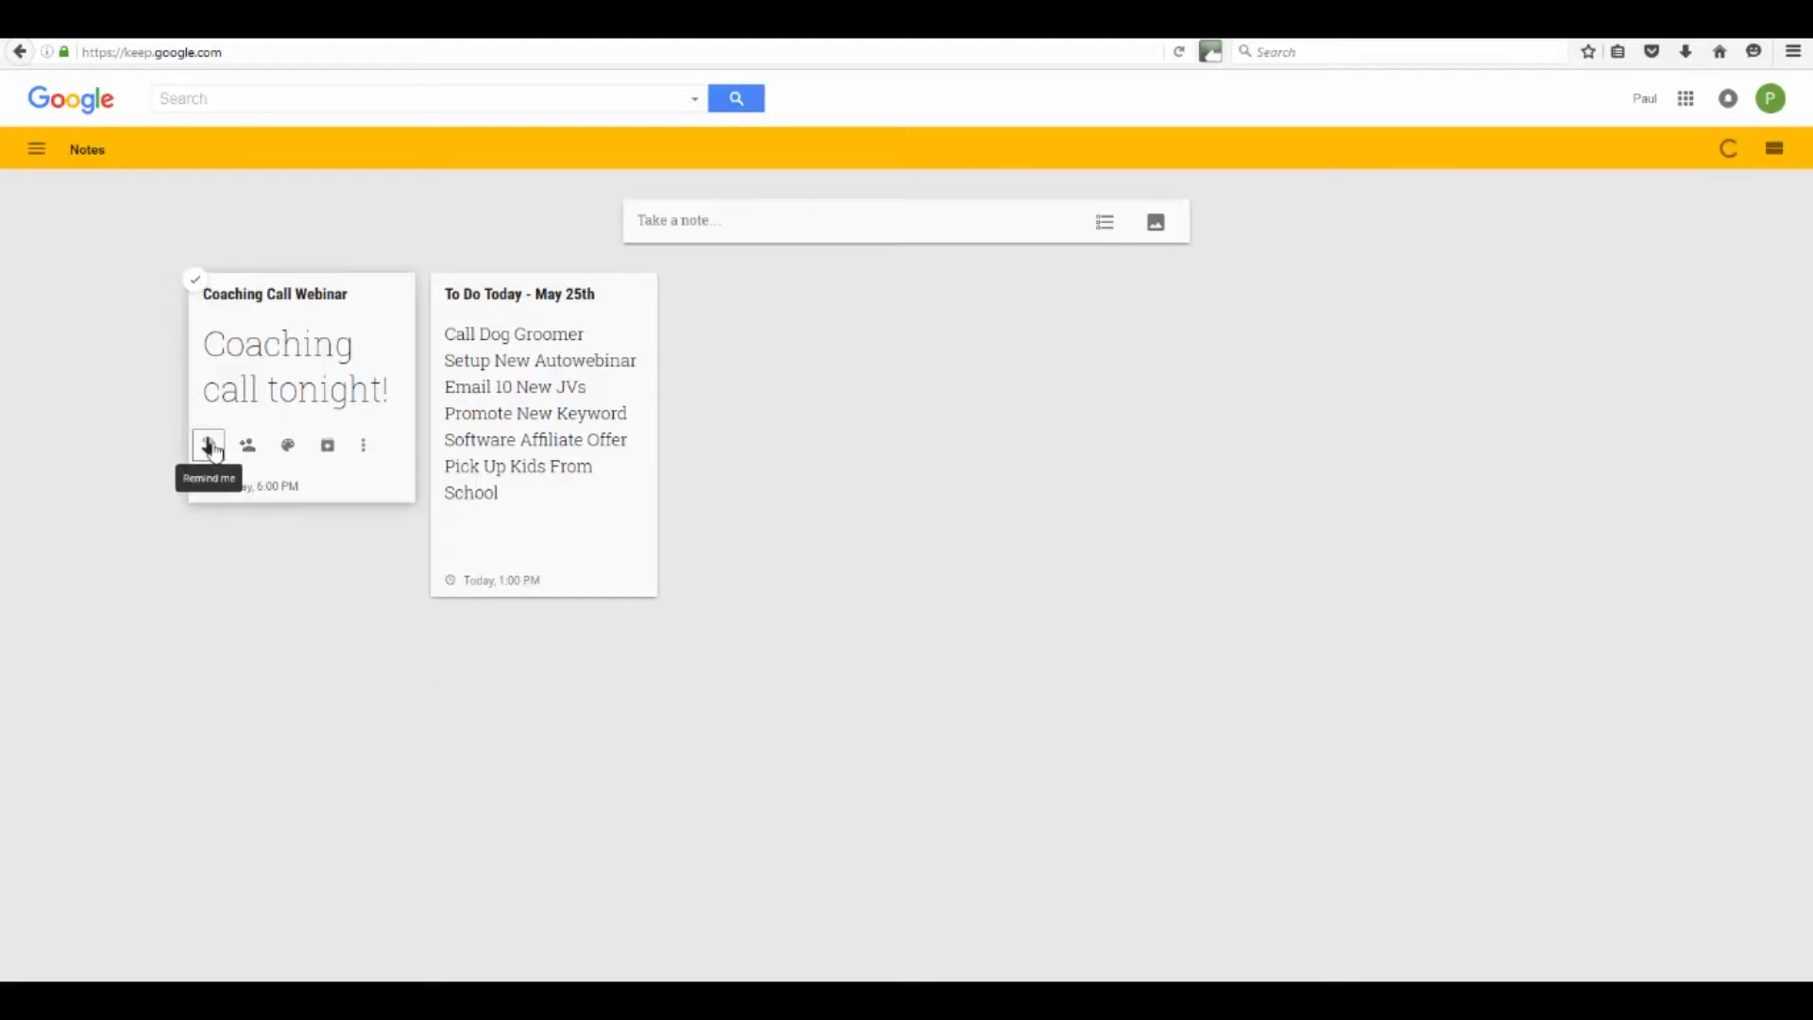
Step: View the Coaching Call Webinar note's sharing options without sharing it, and color the note orange
left_click(248, 450)
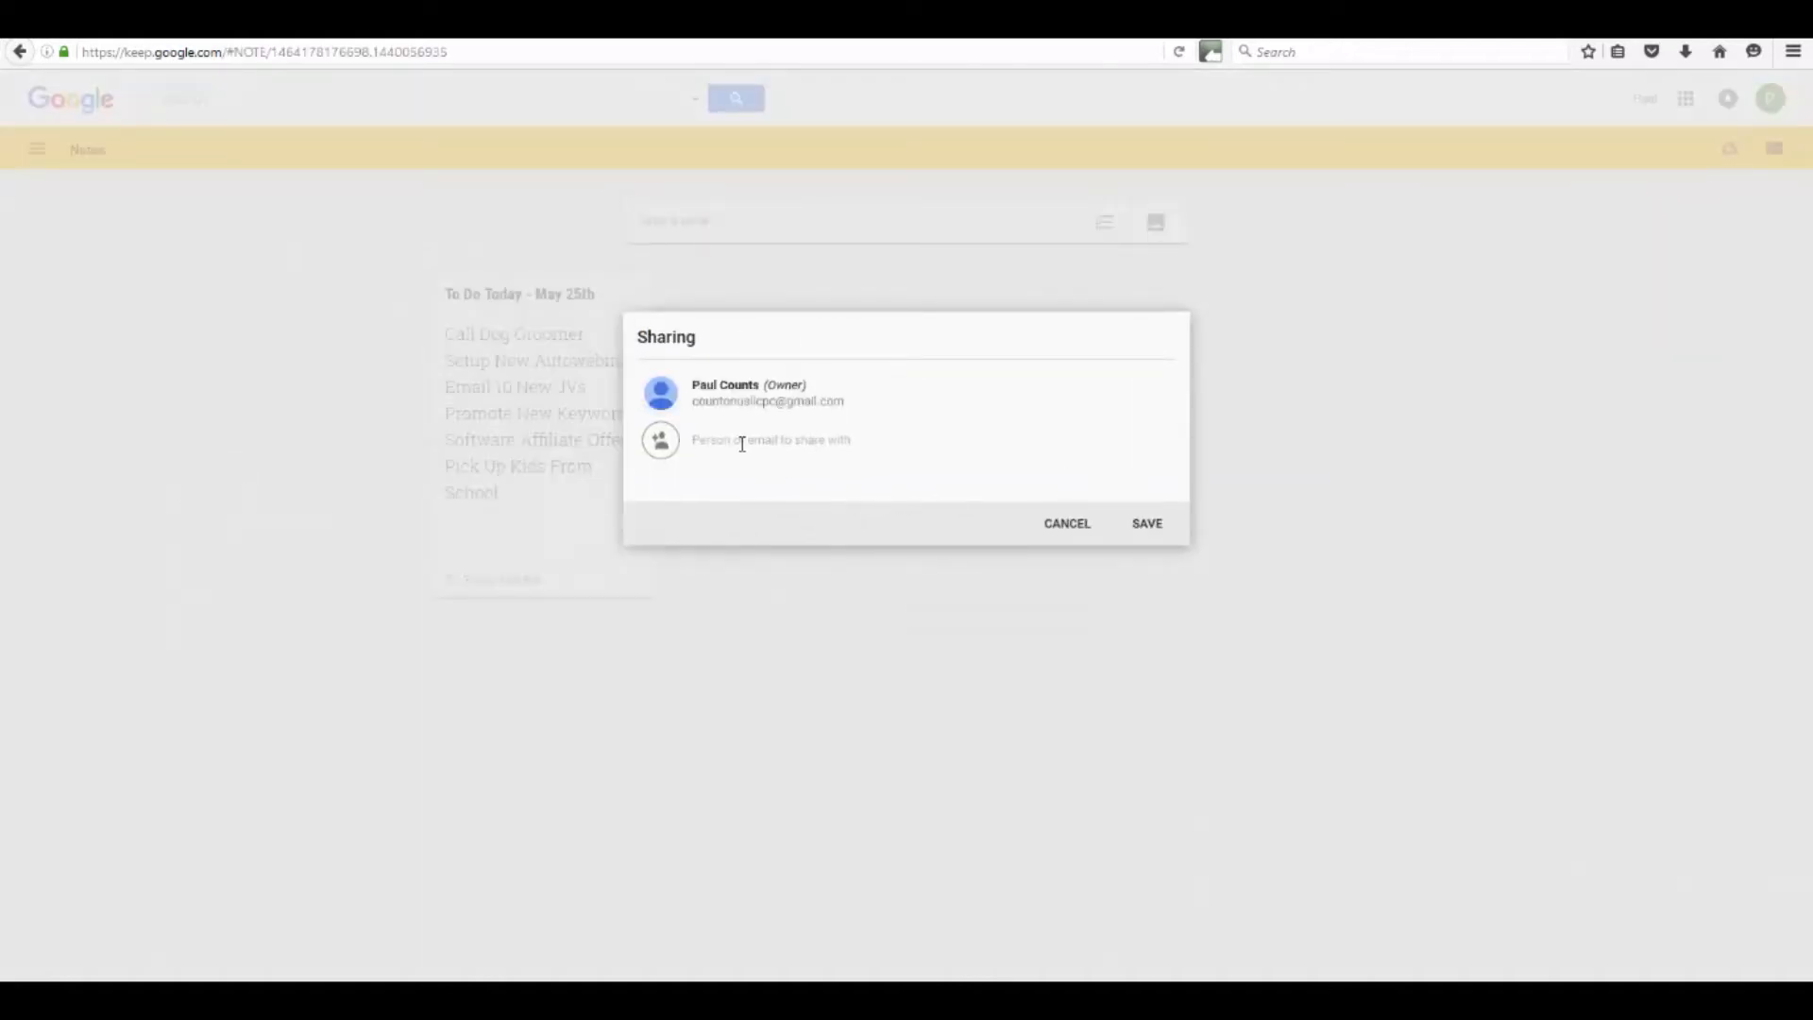
left_click(1092, 525)
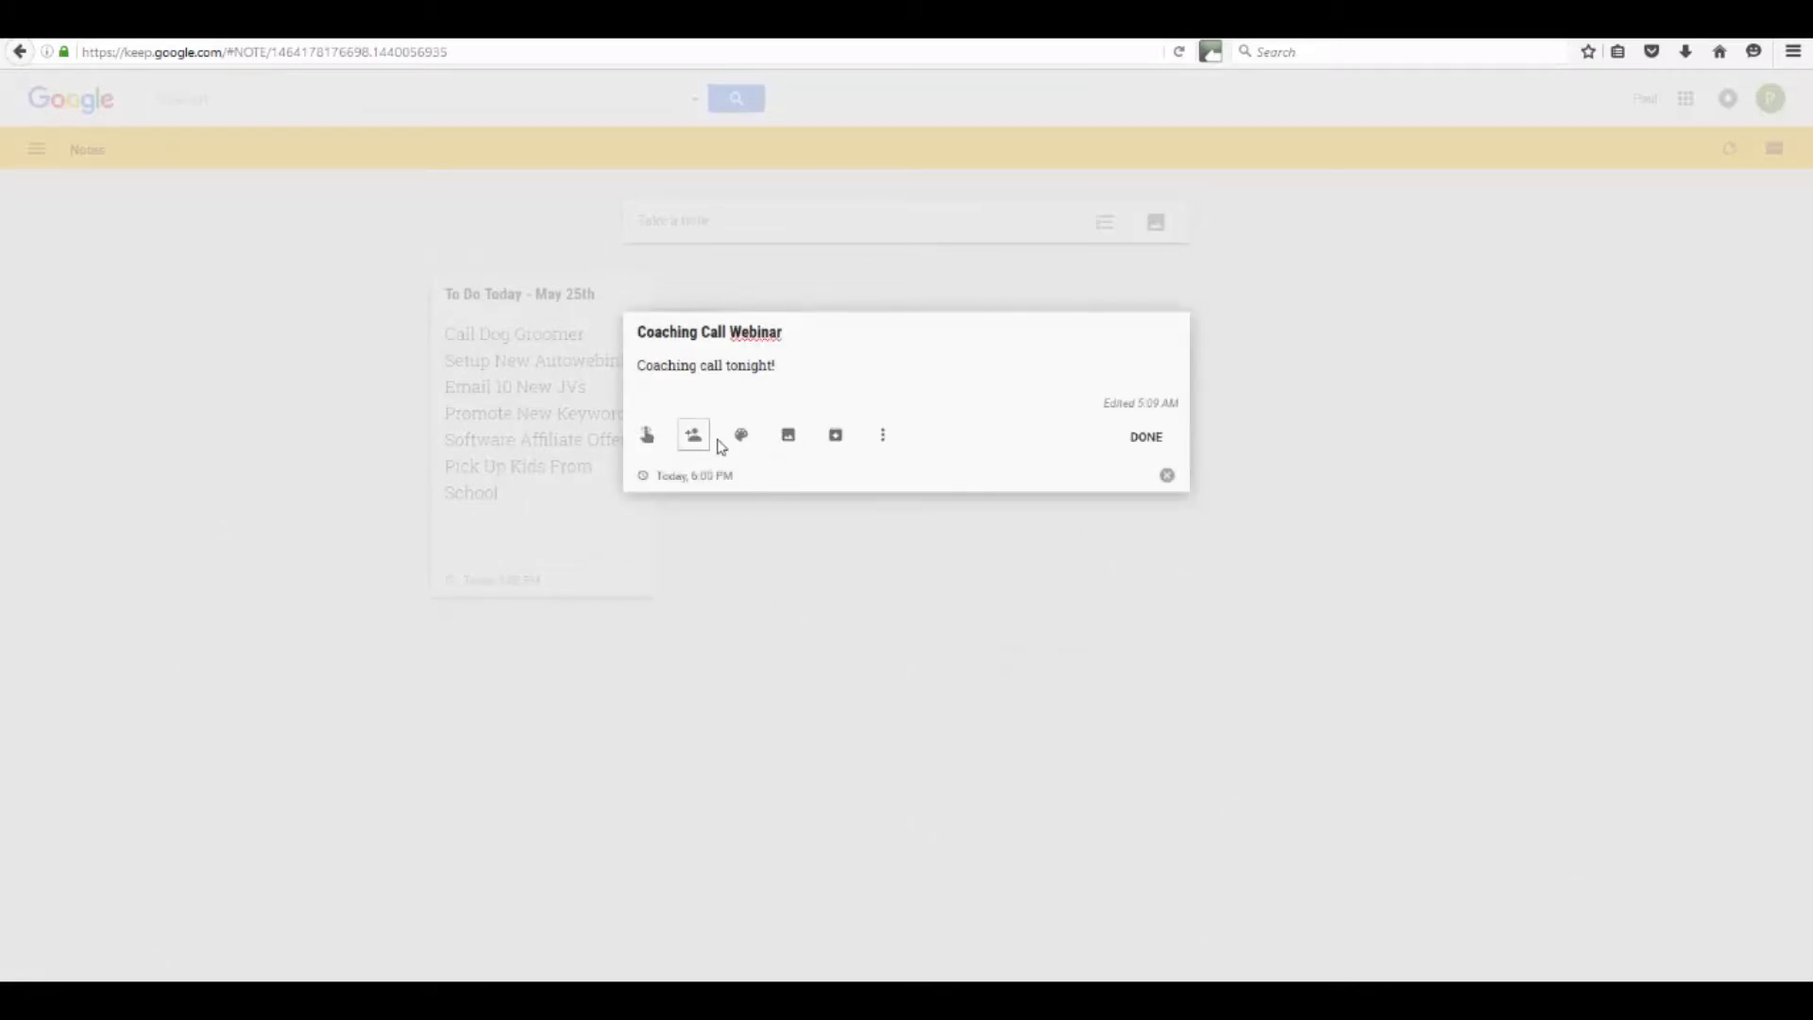
mouse_move(742, 435)
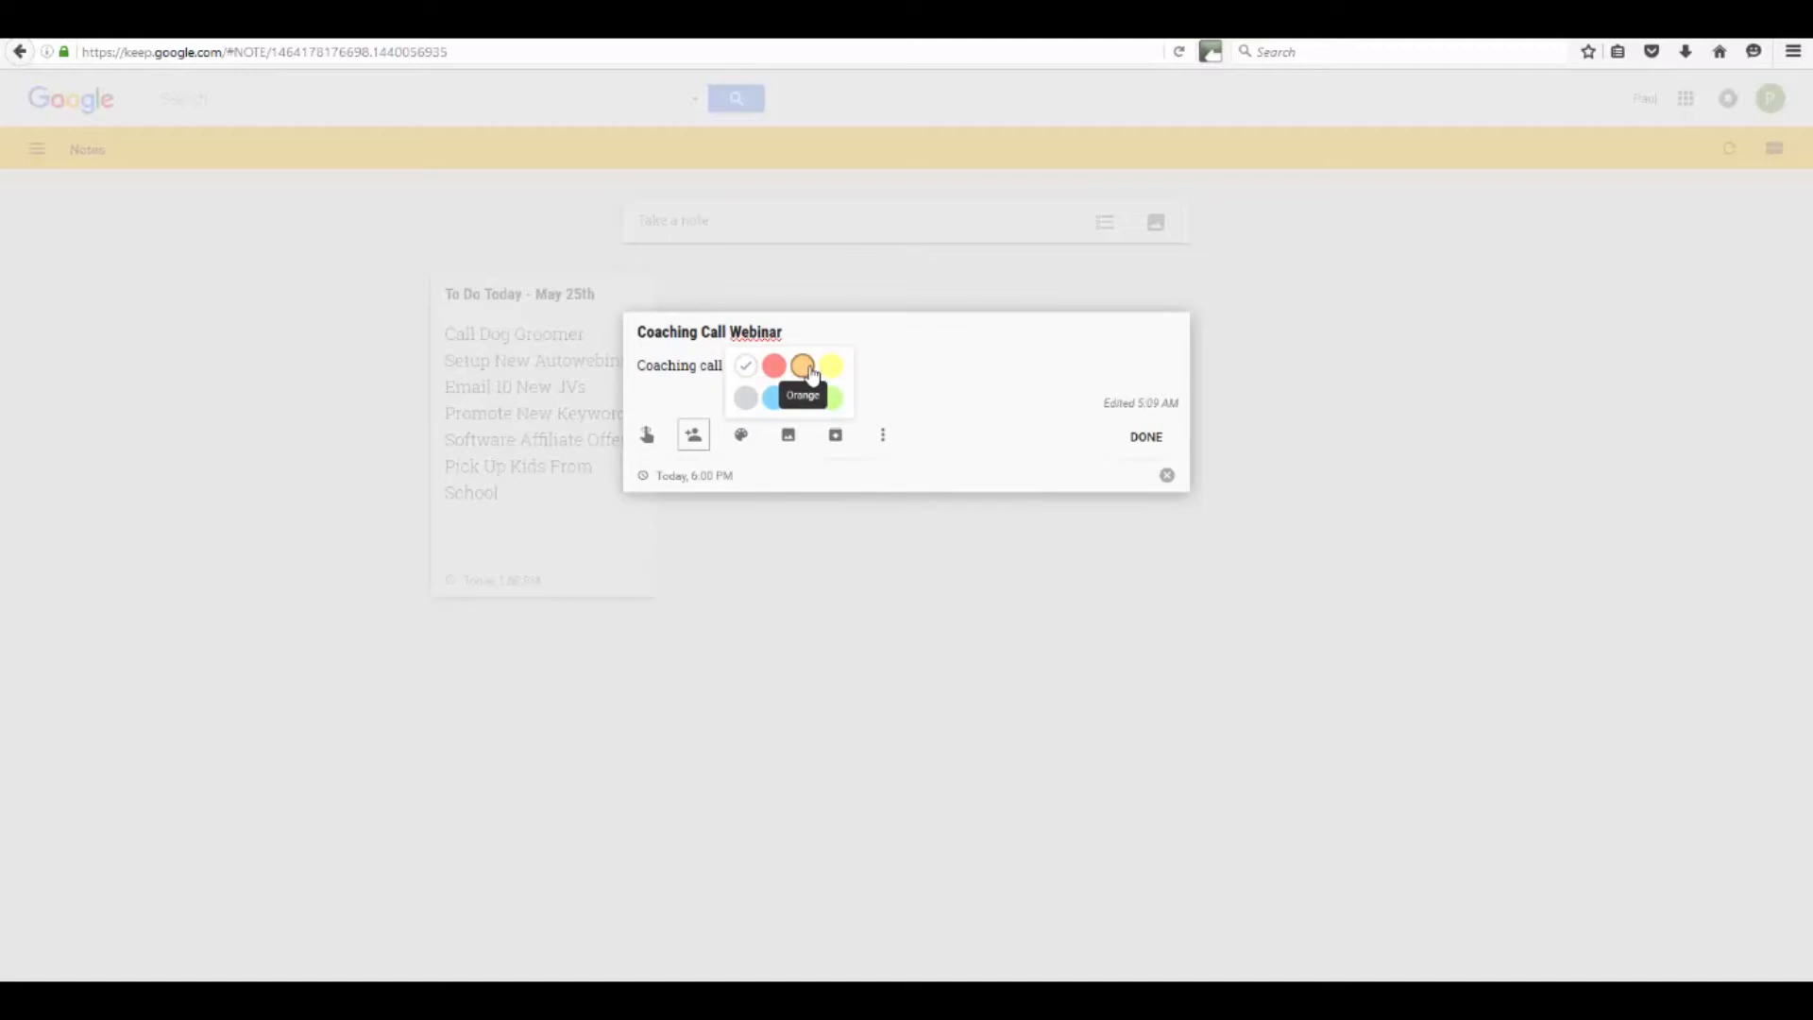
left_click(812, 376)
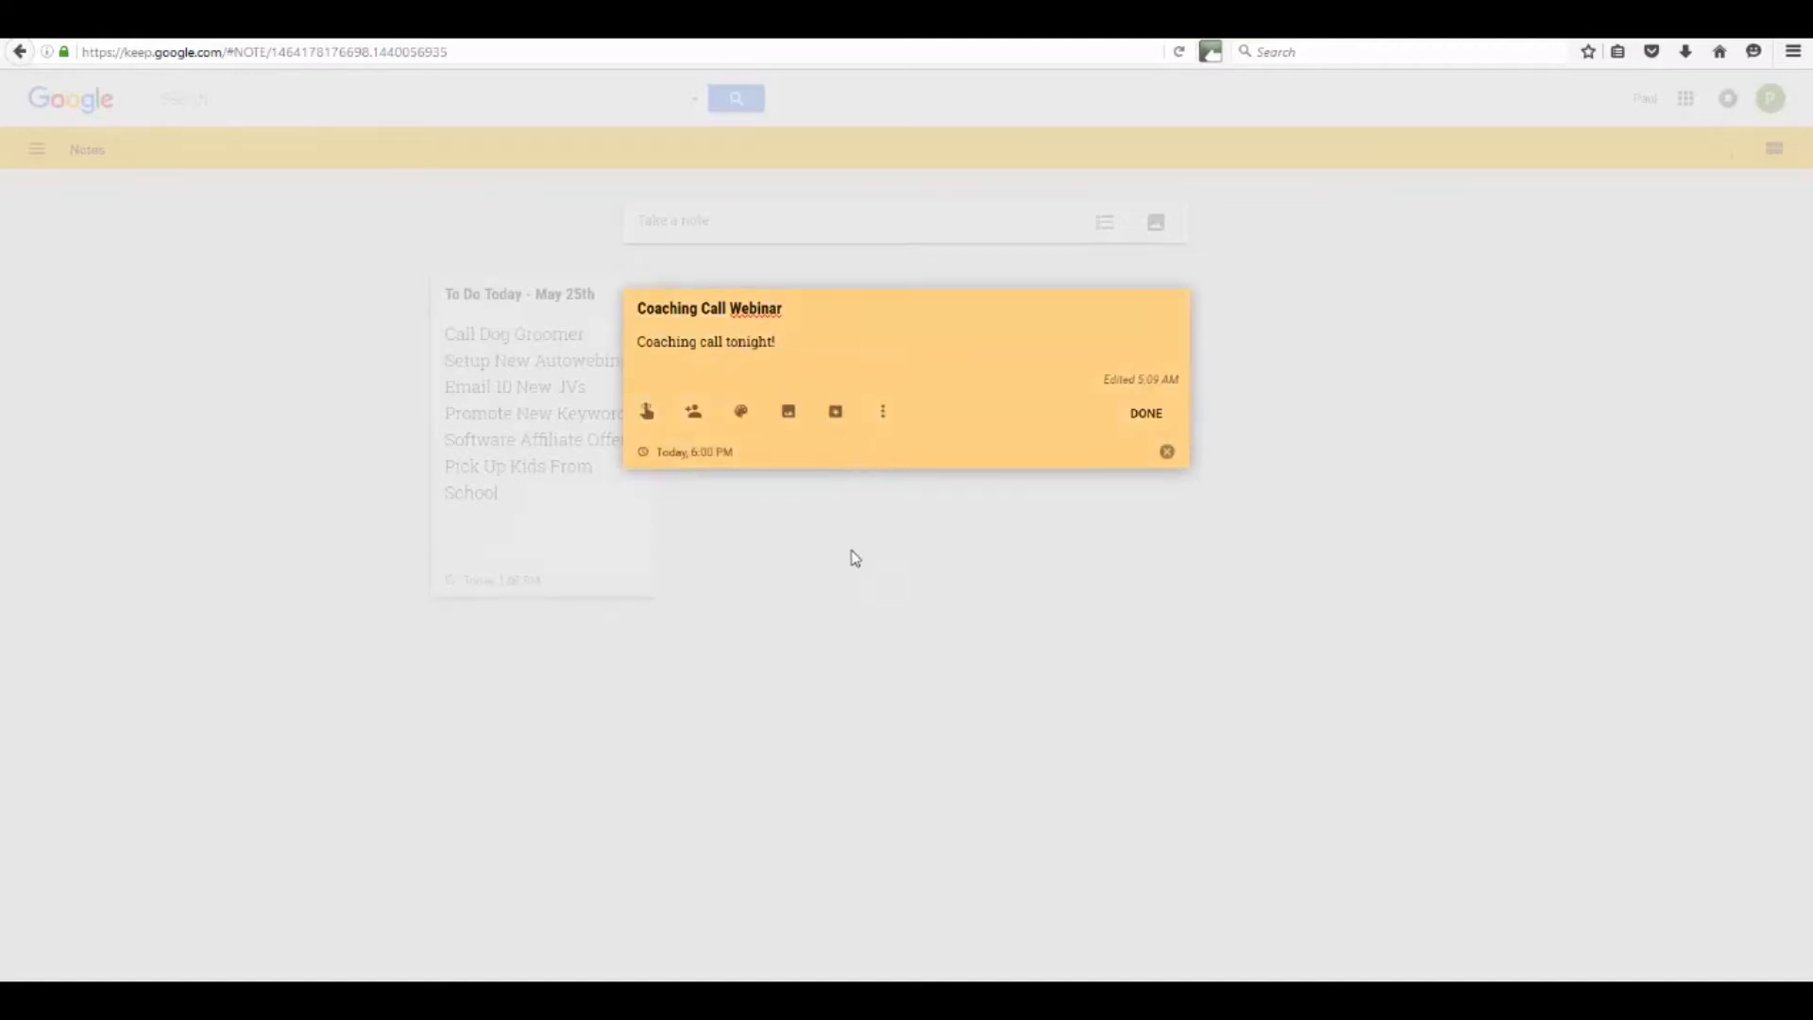
left_click(1133, 417)
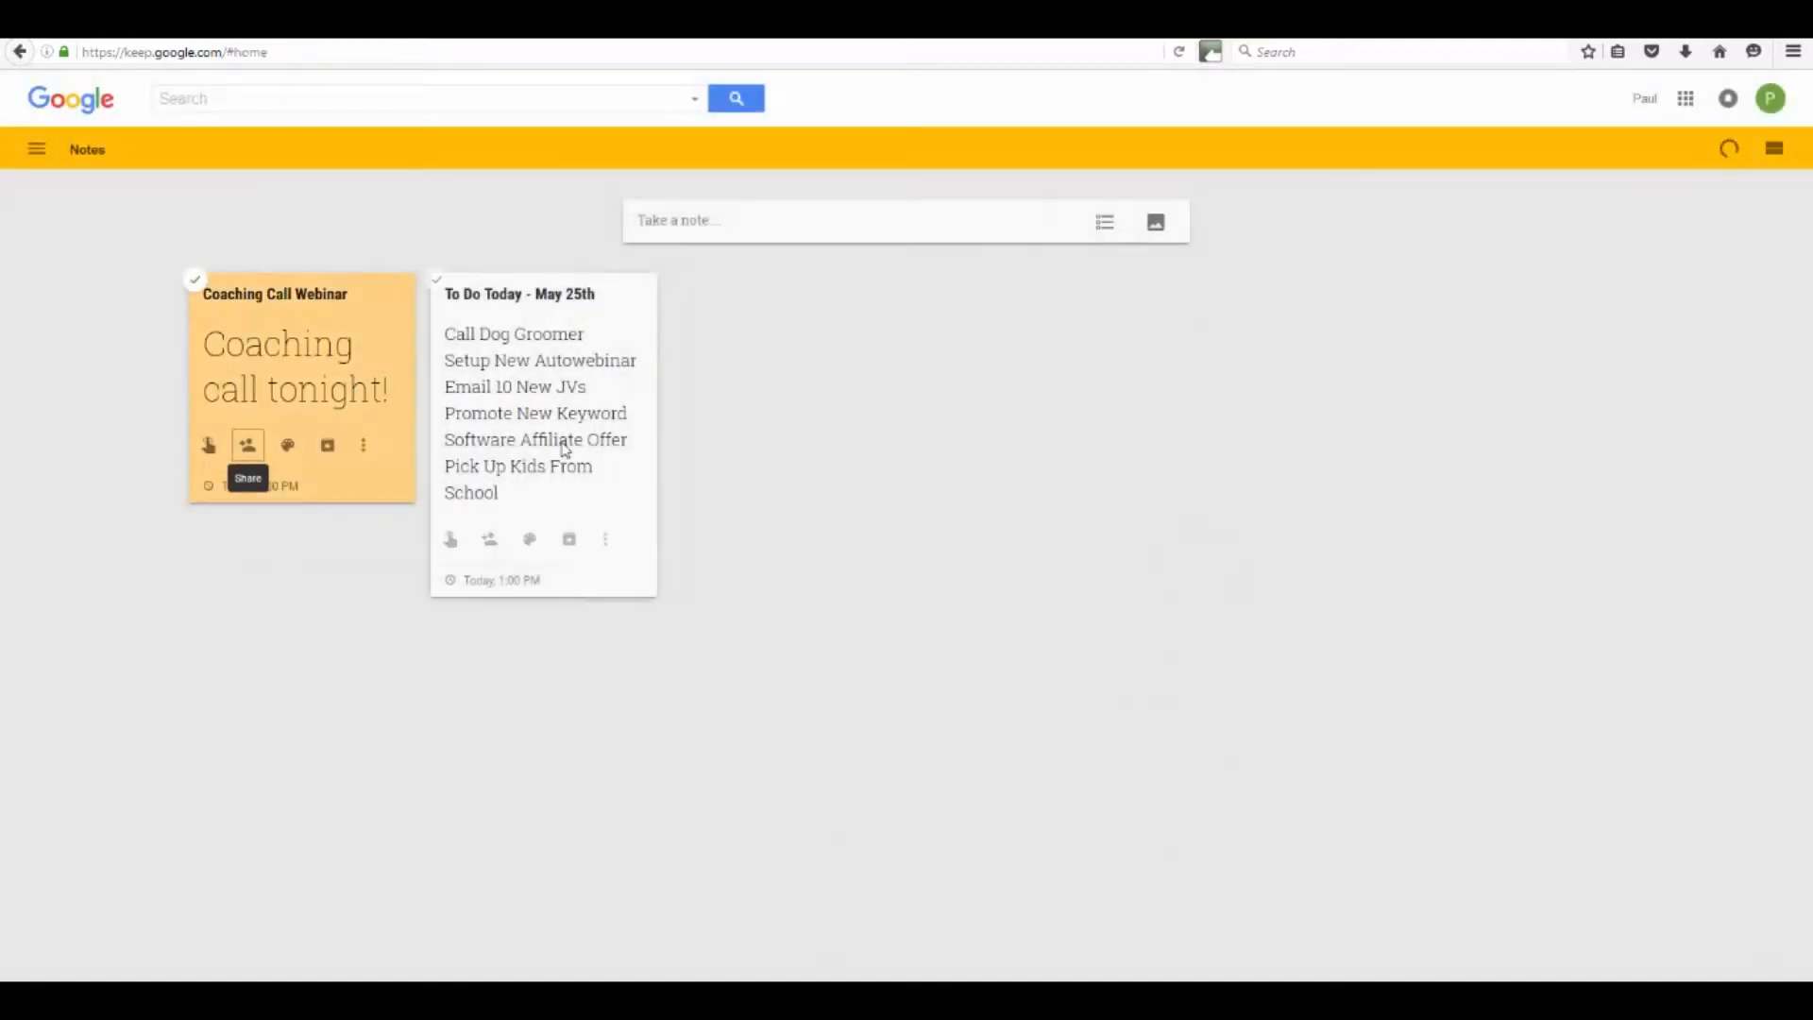
Step: Color the To Do Today - May 25th note red and view its additional options
mouse_move(529, 541)
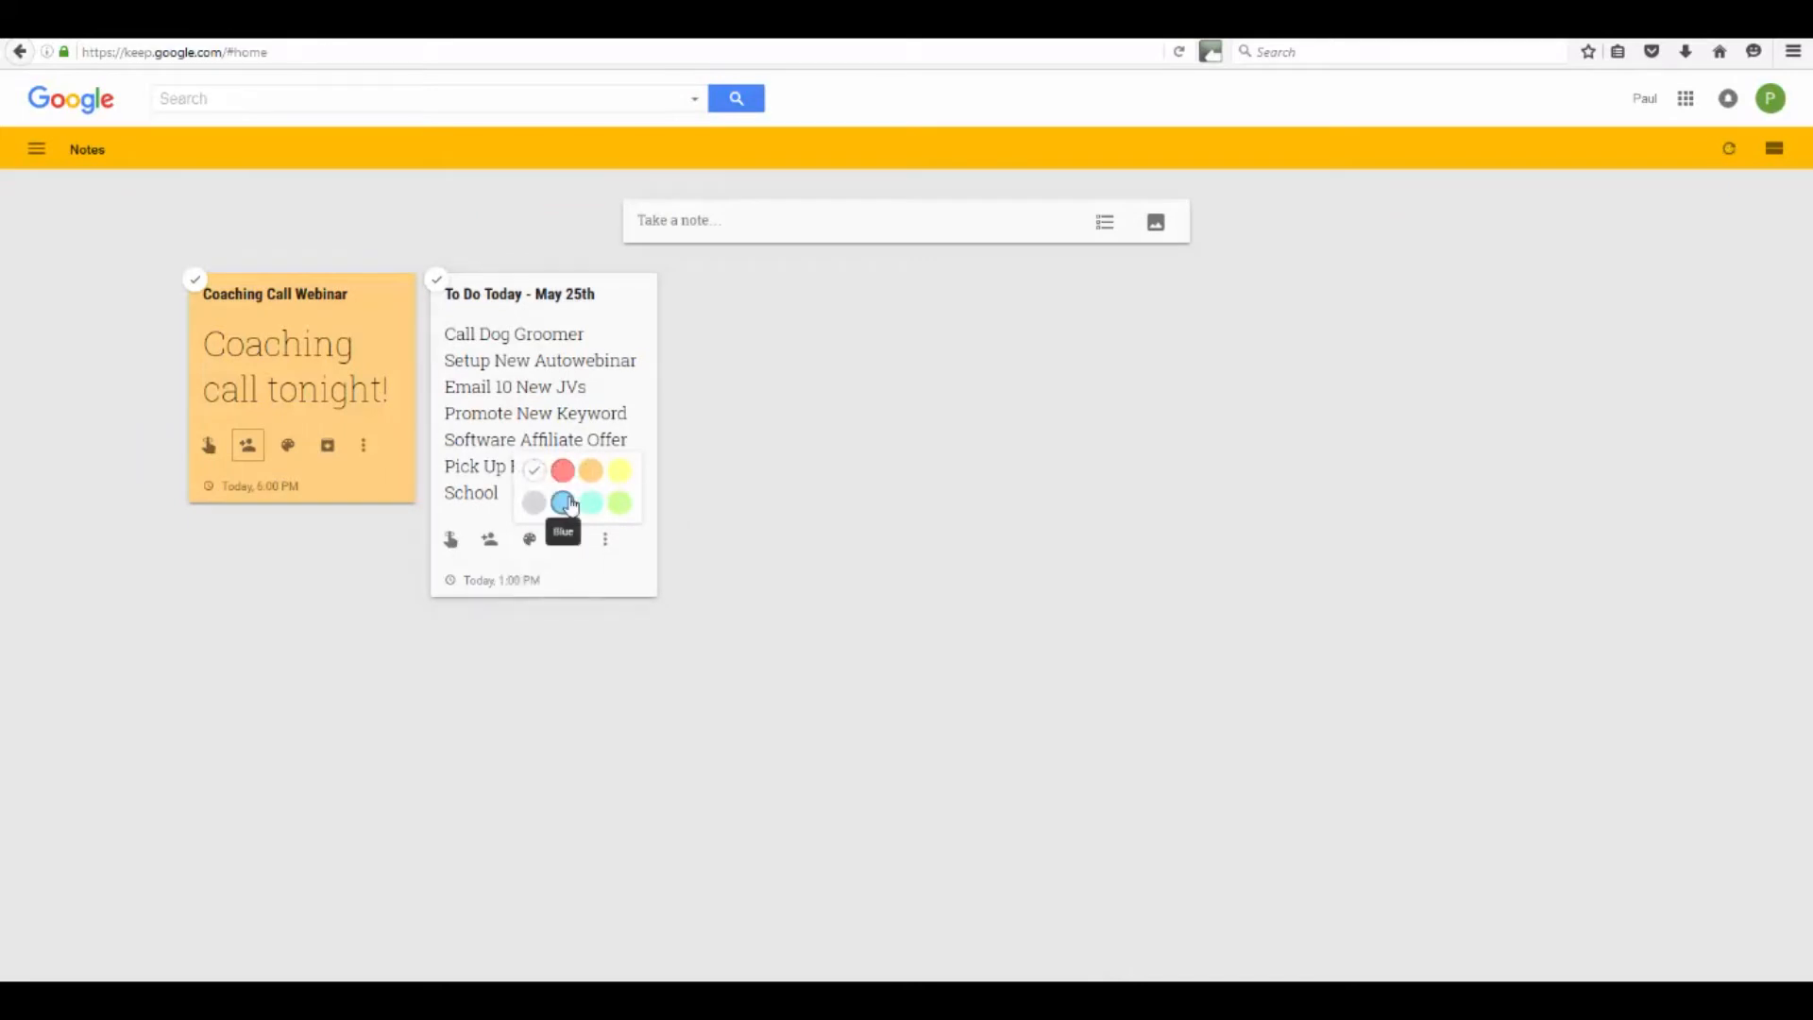
left_click(563, 470)
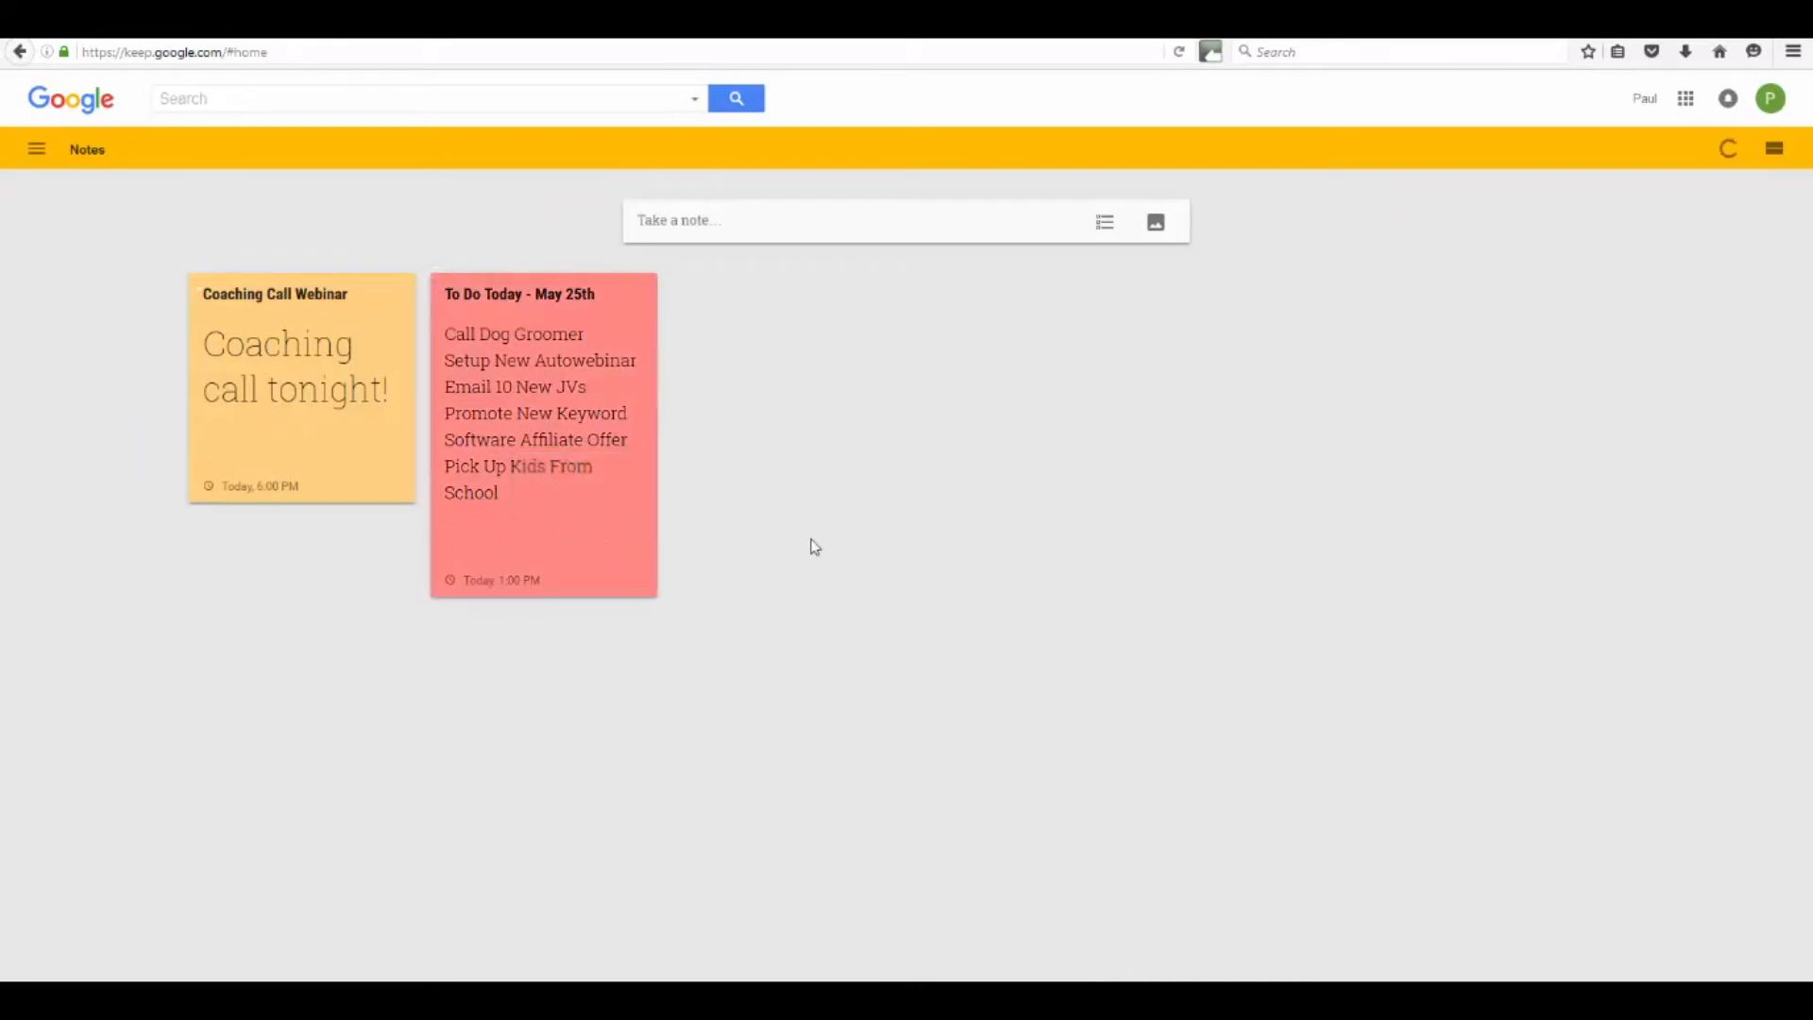
mouse_move(519, 491)
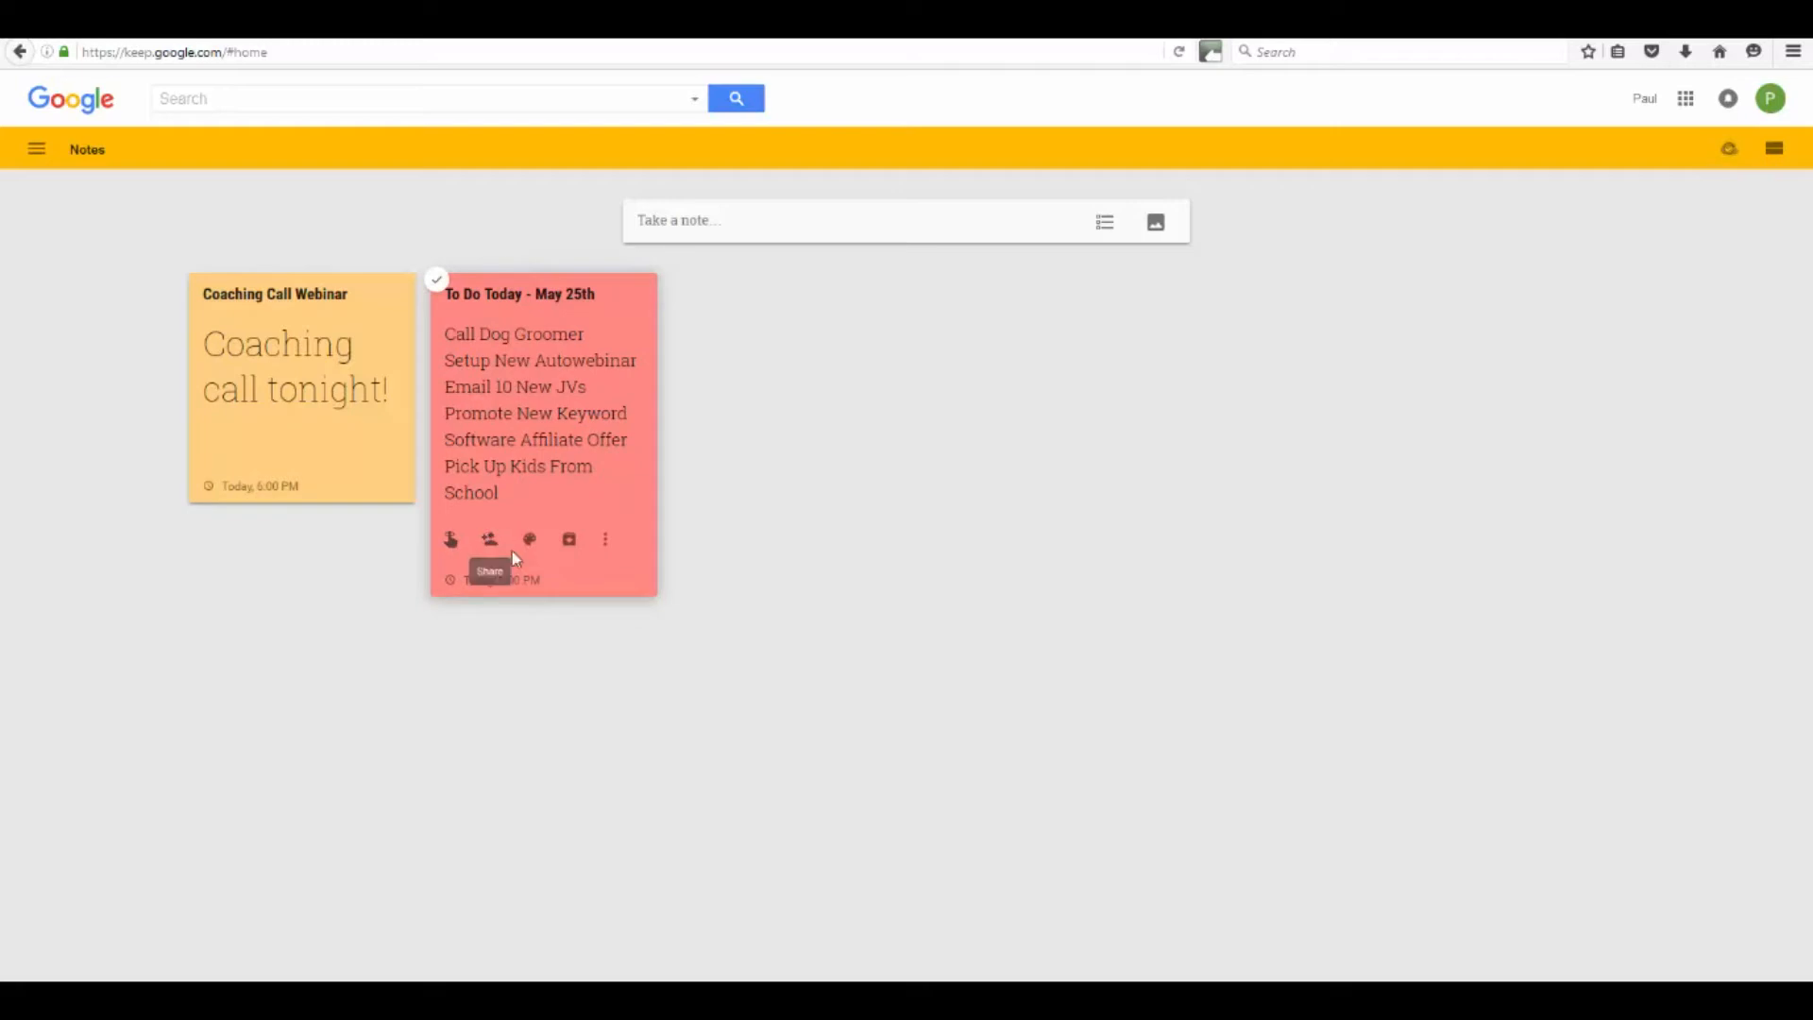
left_click(607, 542)
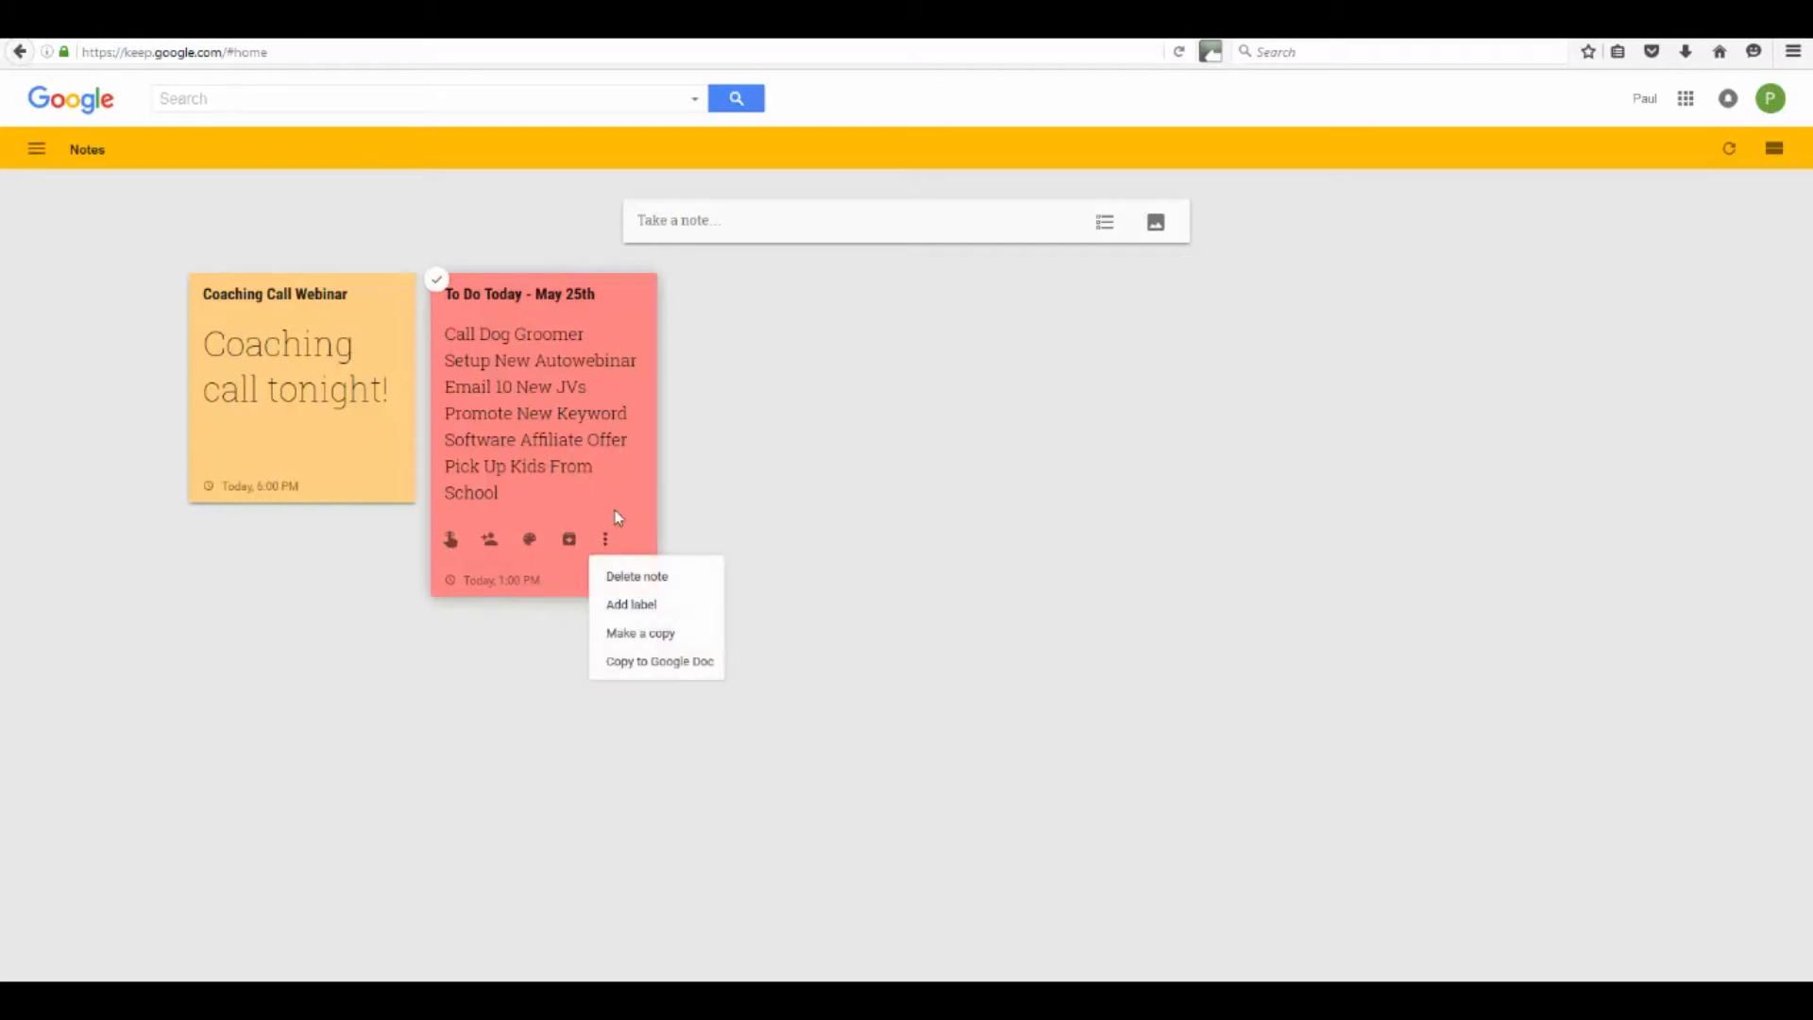
Step: Attach the first picture from the House View Pictures folder to the To Do Today - May 25th note and close the note
left_click(624, 477)
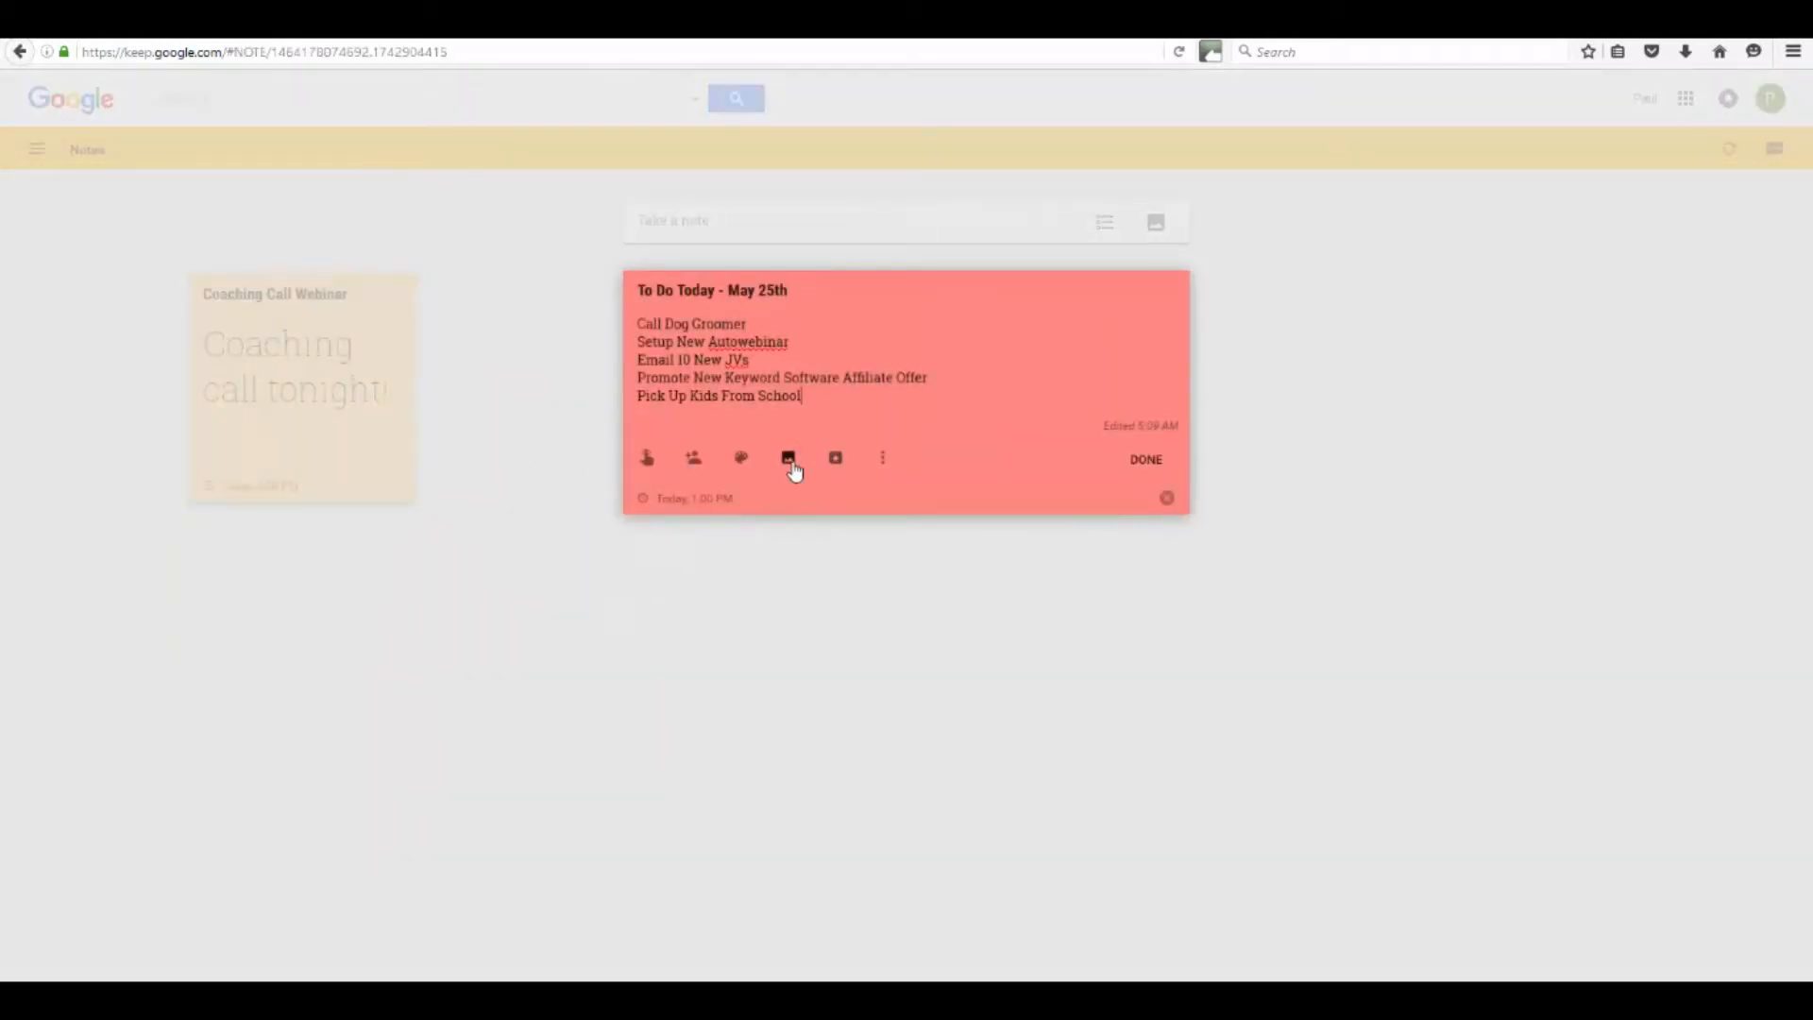
left_click(790, 460)
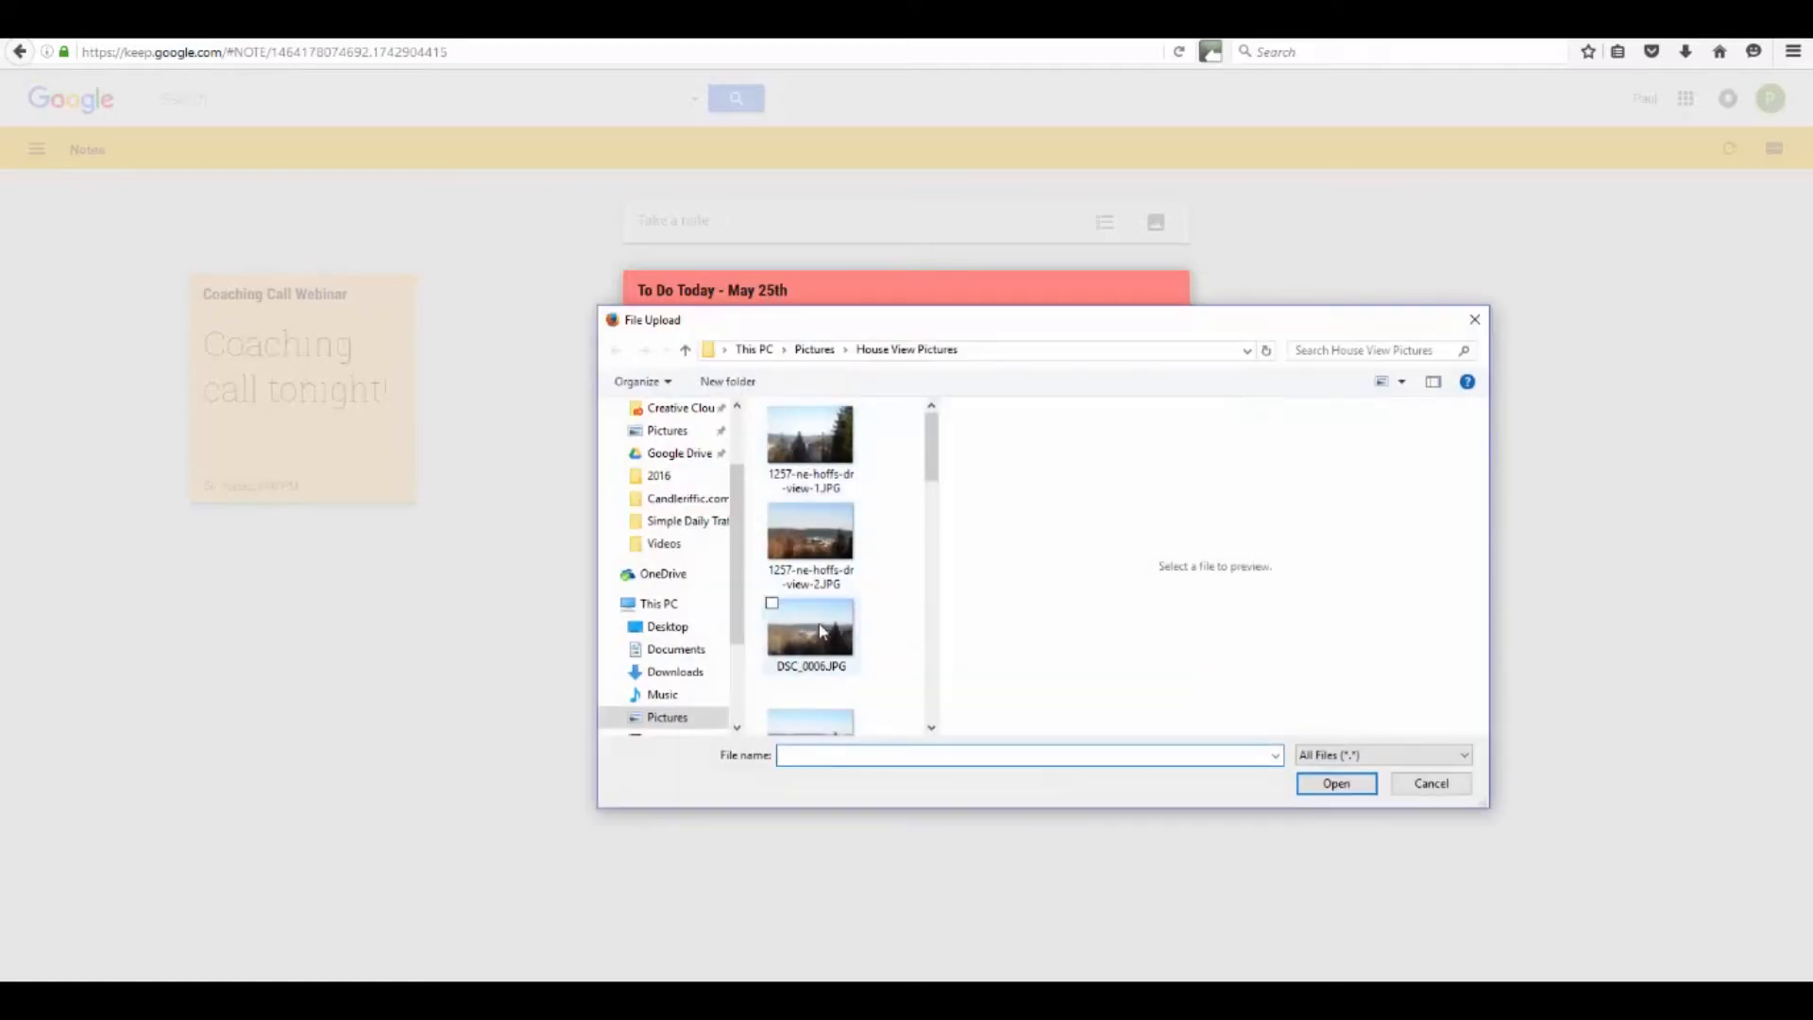
left_click(811, 436)
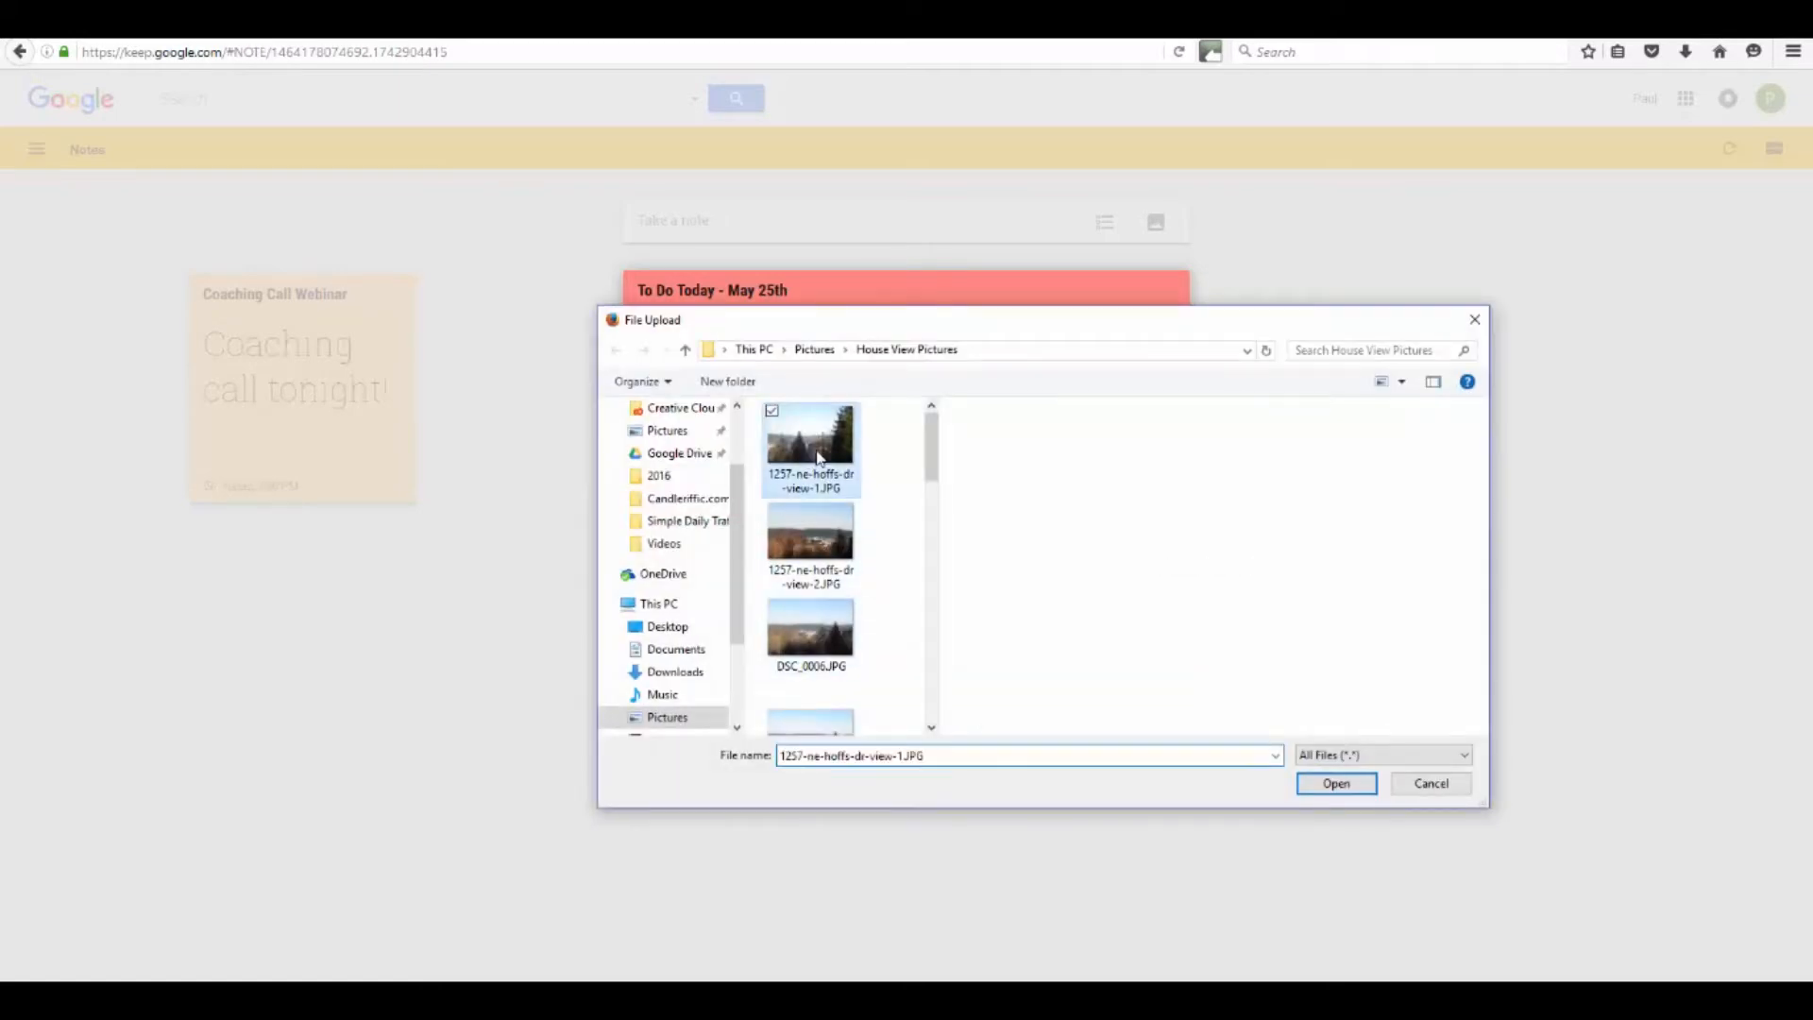
left_click(1336, 783)
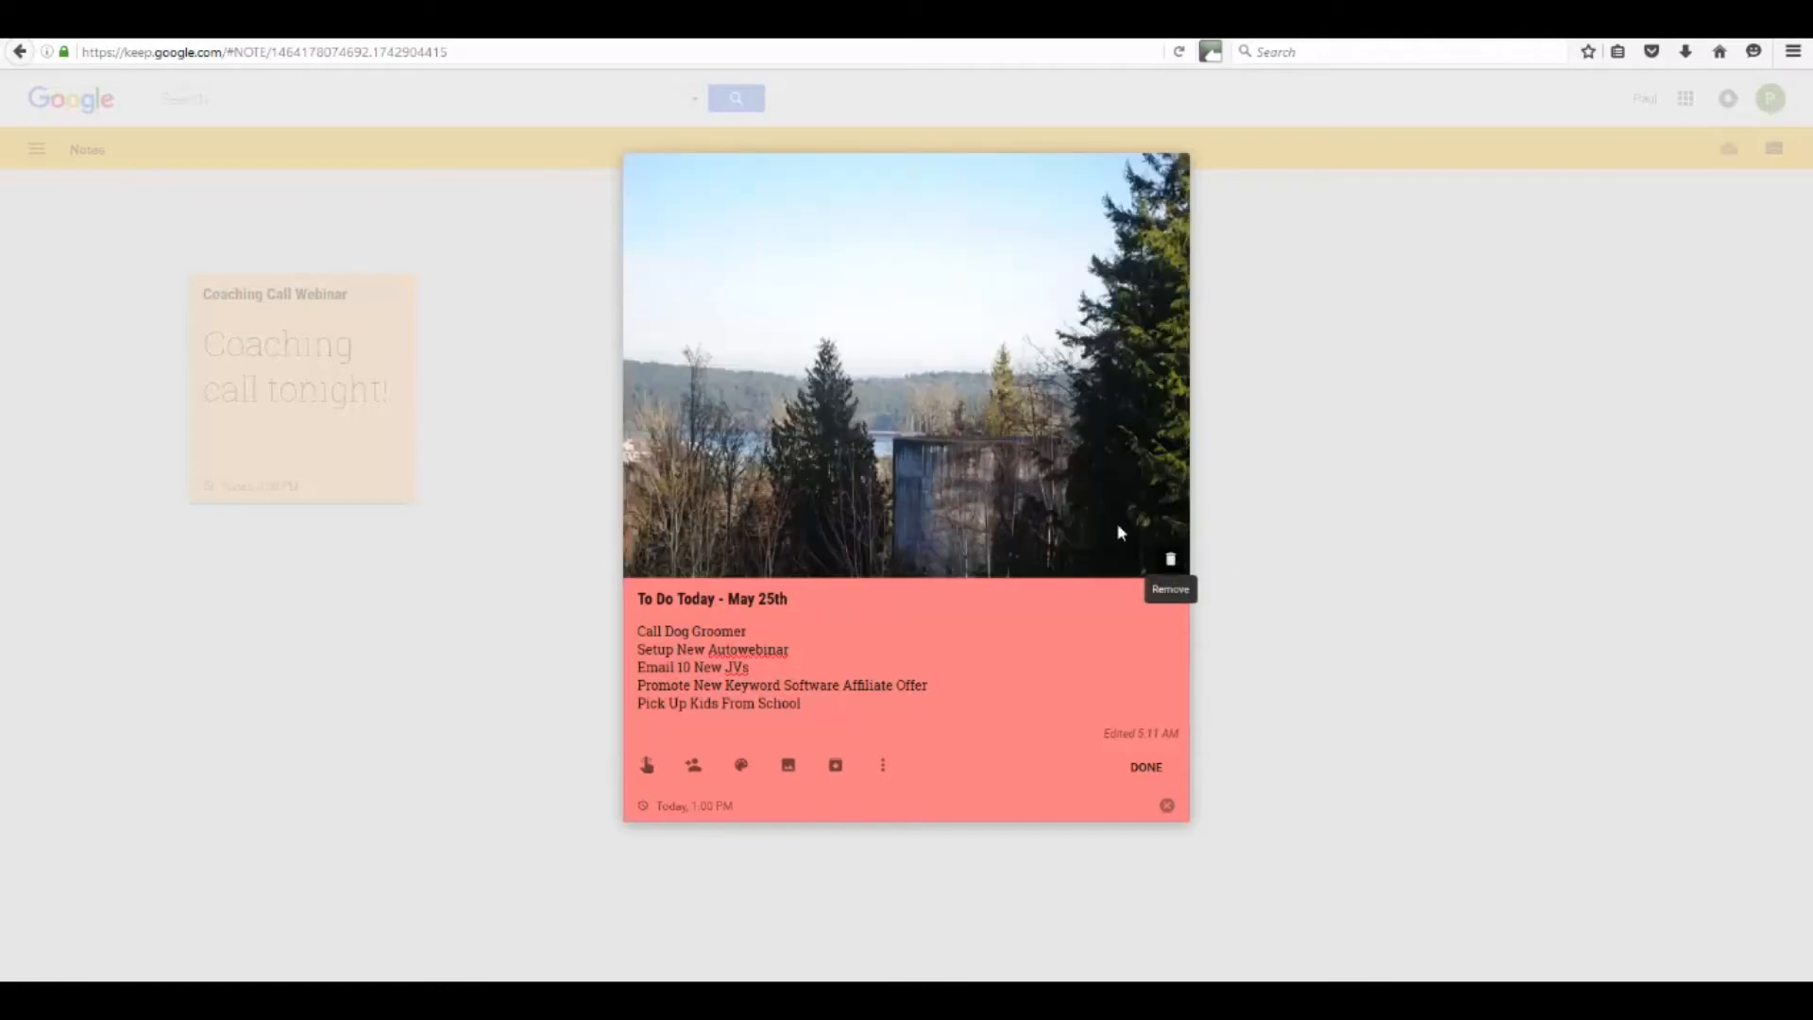
left_click(1147, 767)
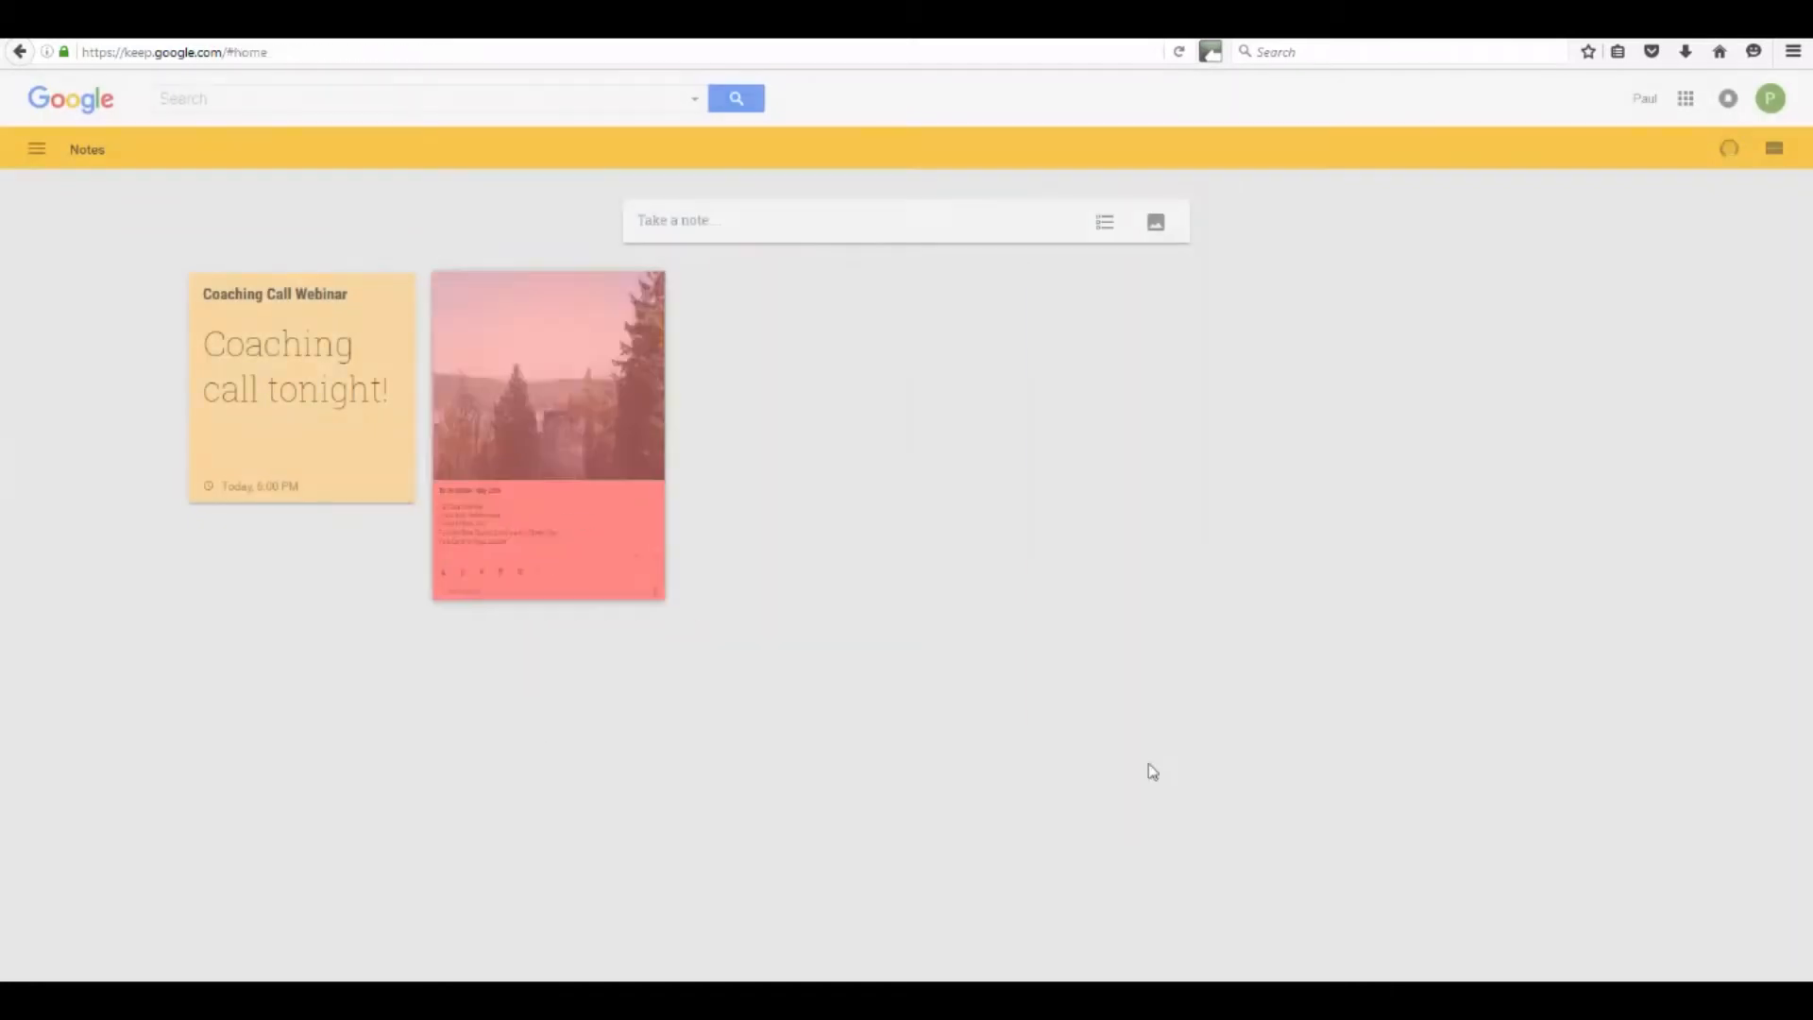
Step: Create a new label named "Webinars" for organizing notes
left_click(703, 218)
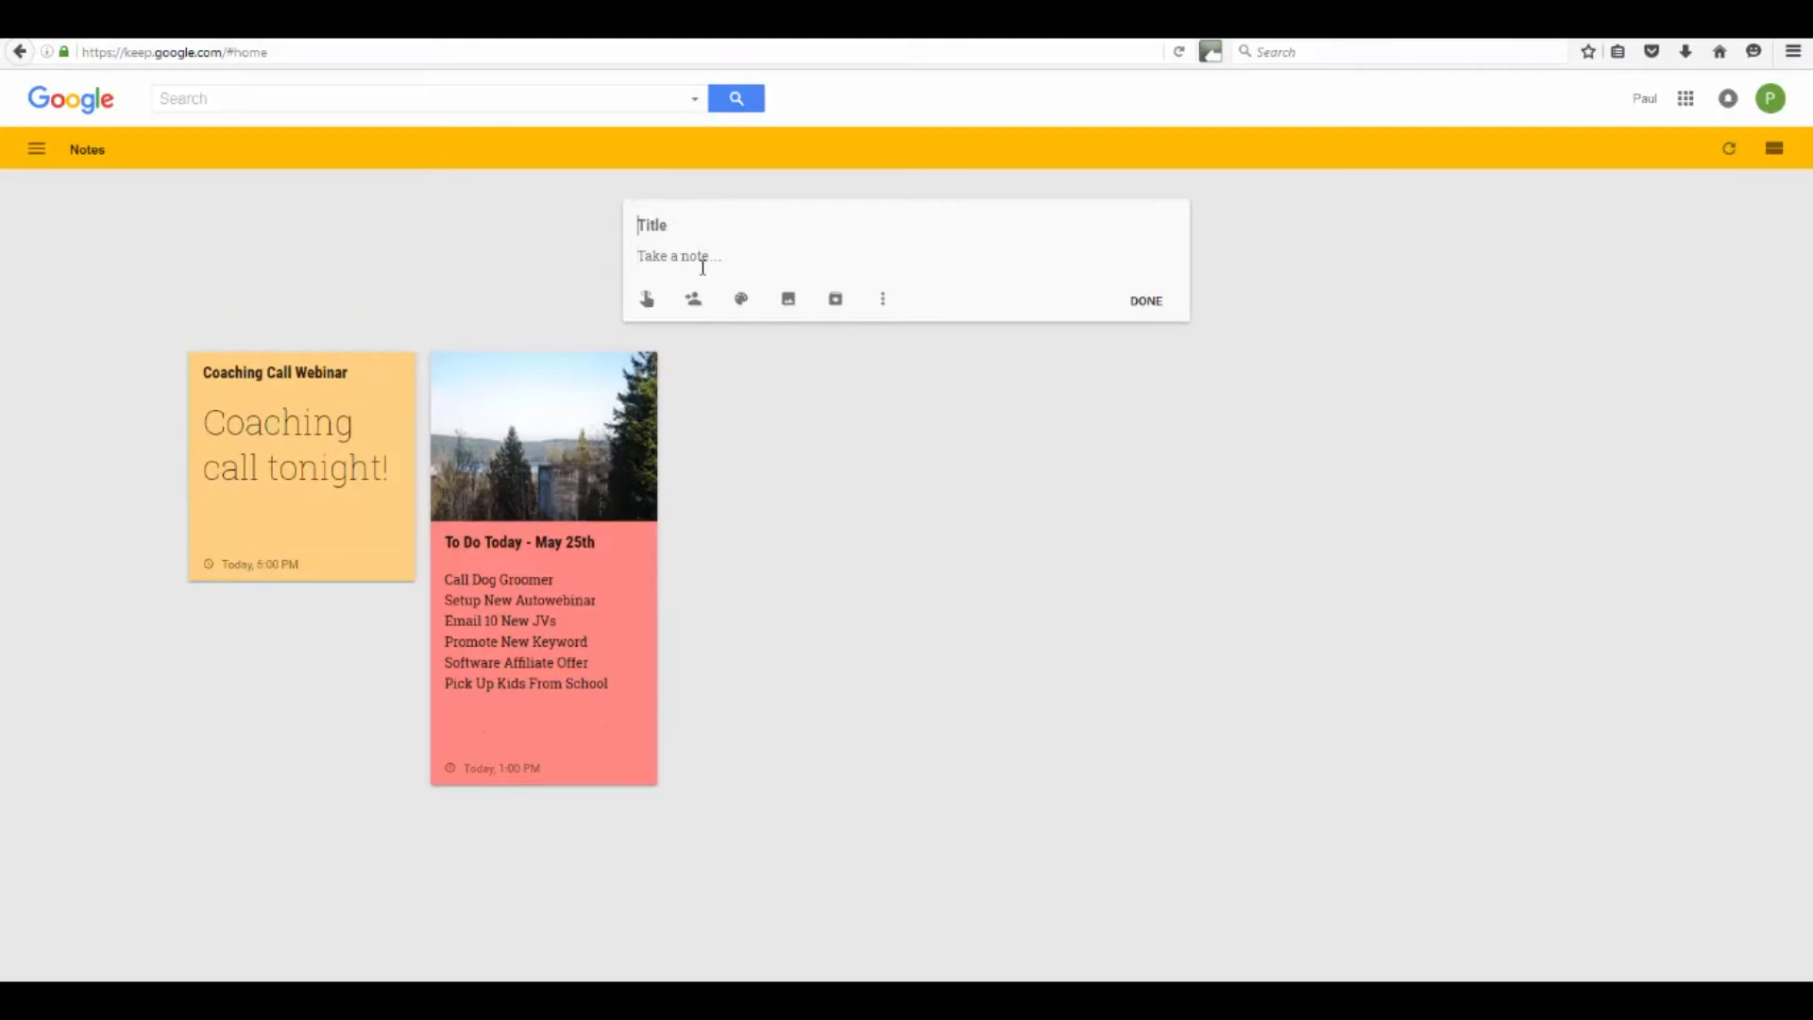
left_click(893, 519)
left_click(41, 151)
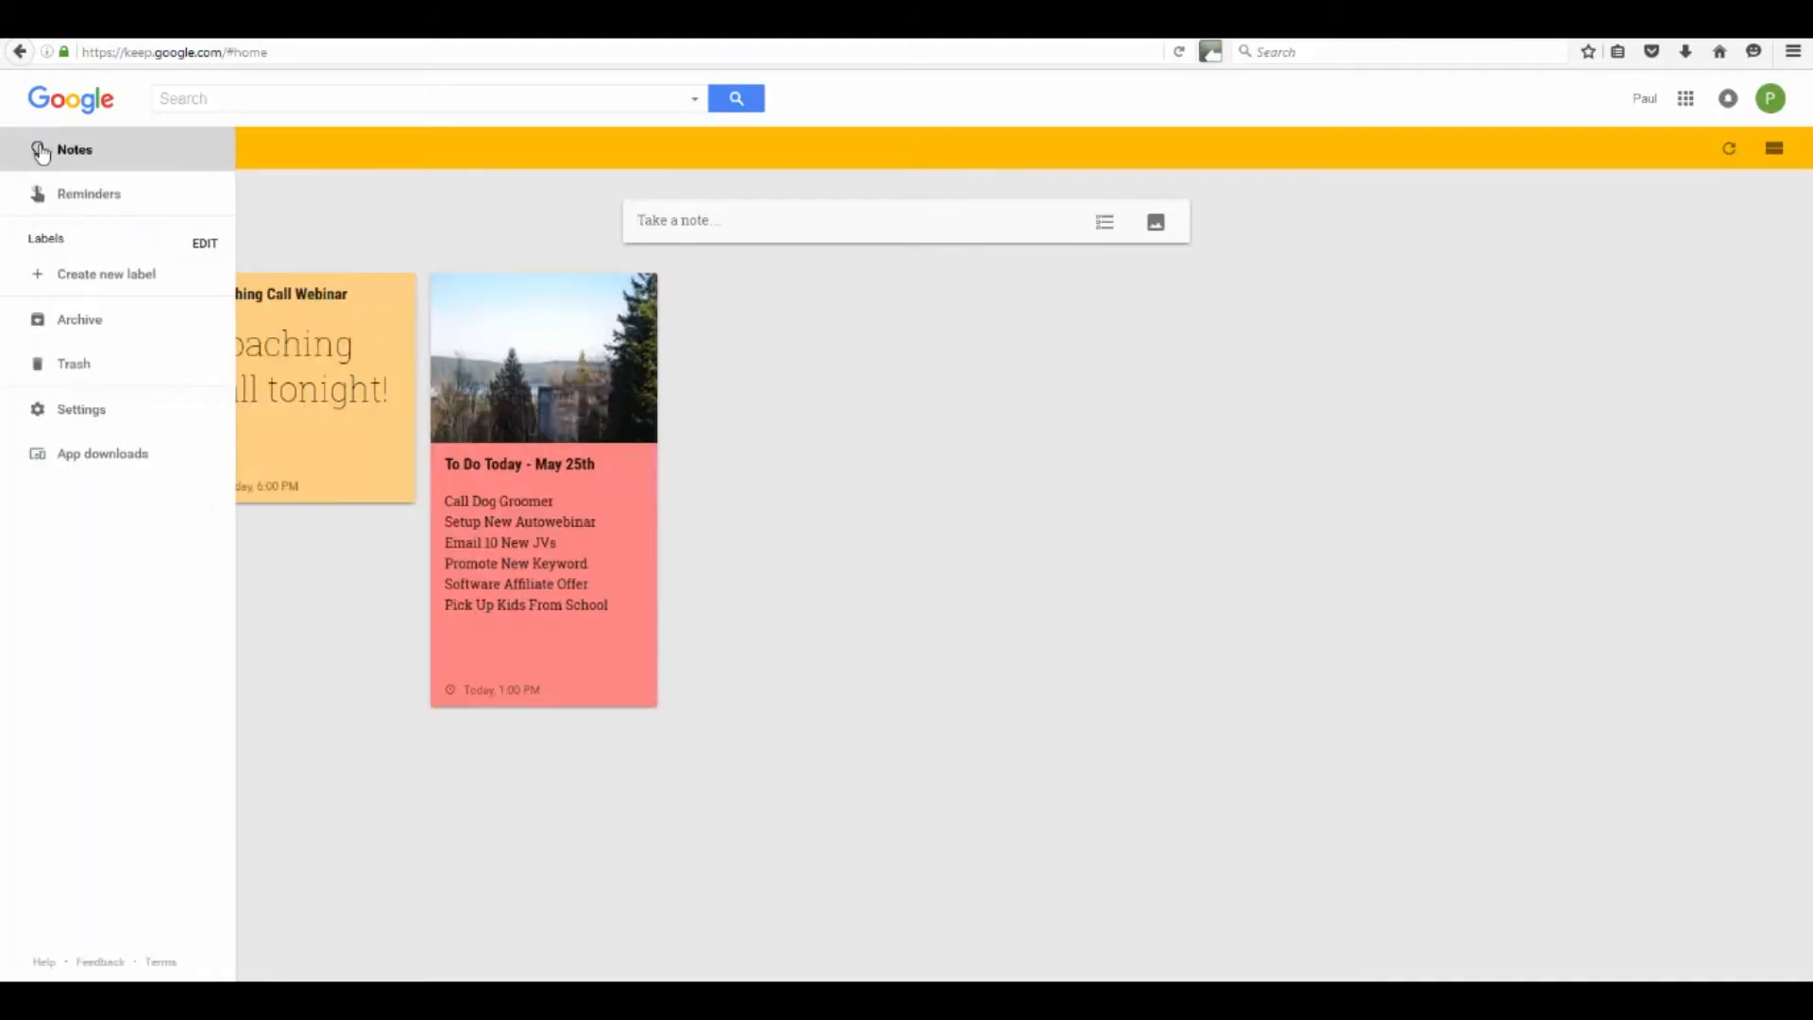
left_click(97, 280)
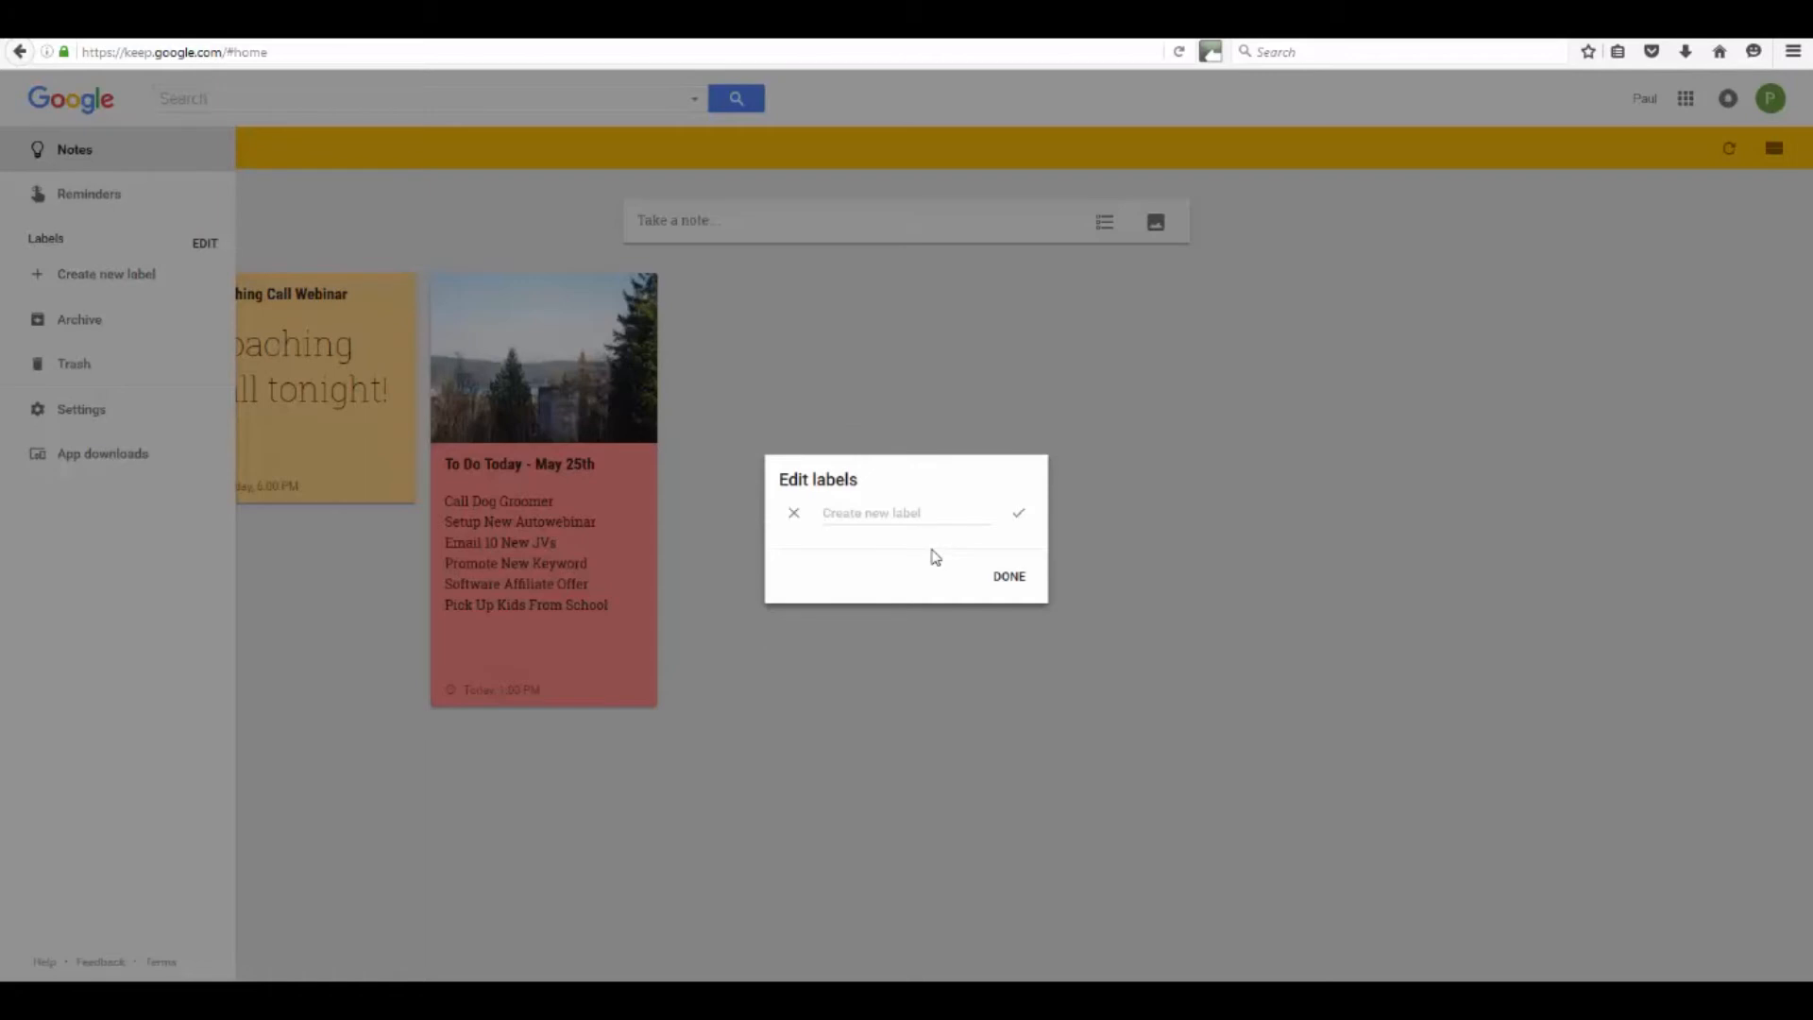
type("Promotions")
left_click(1019, 515)
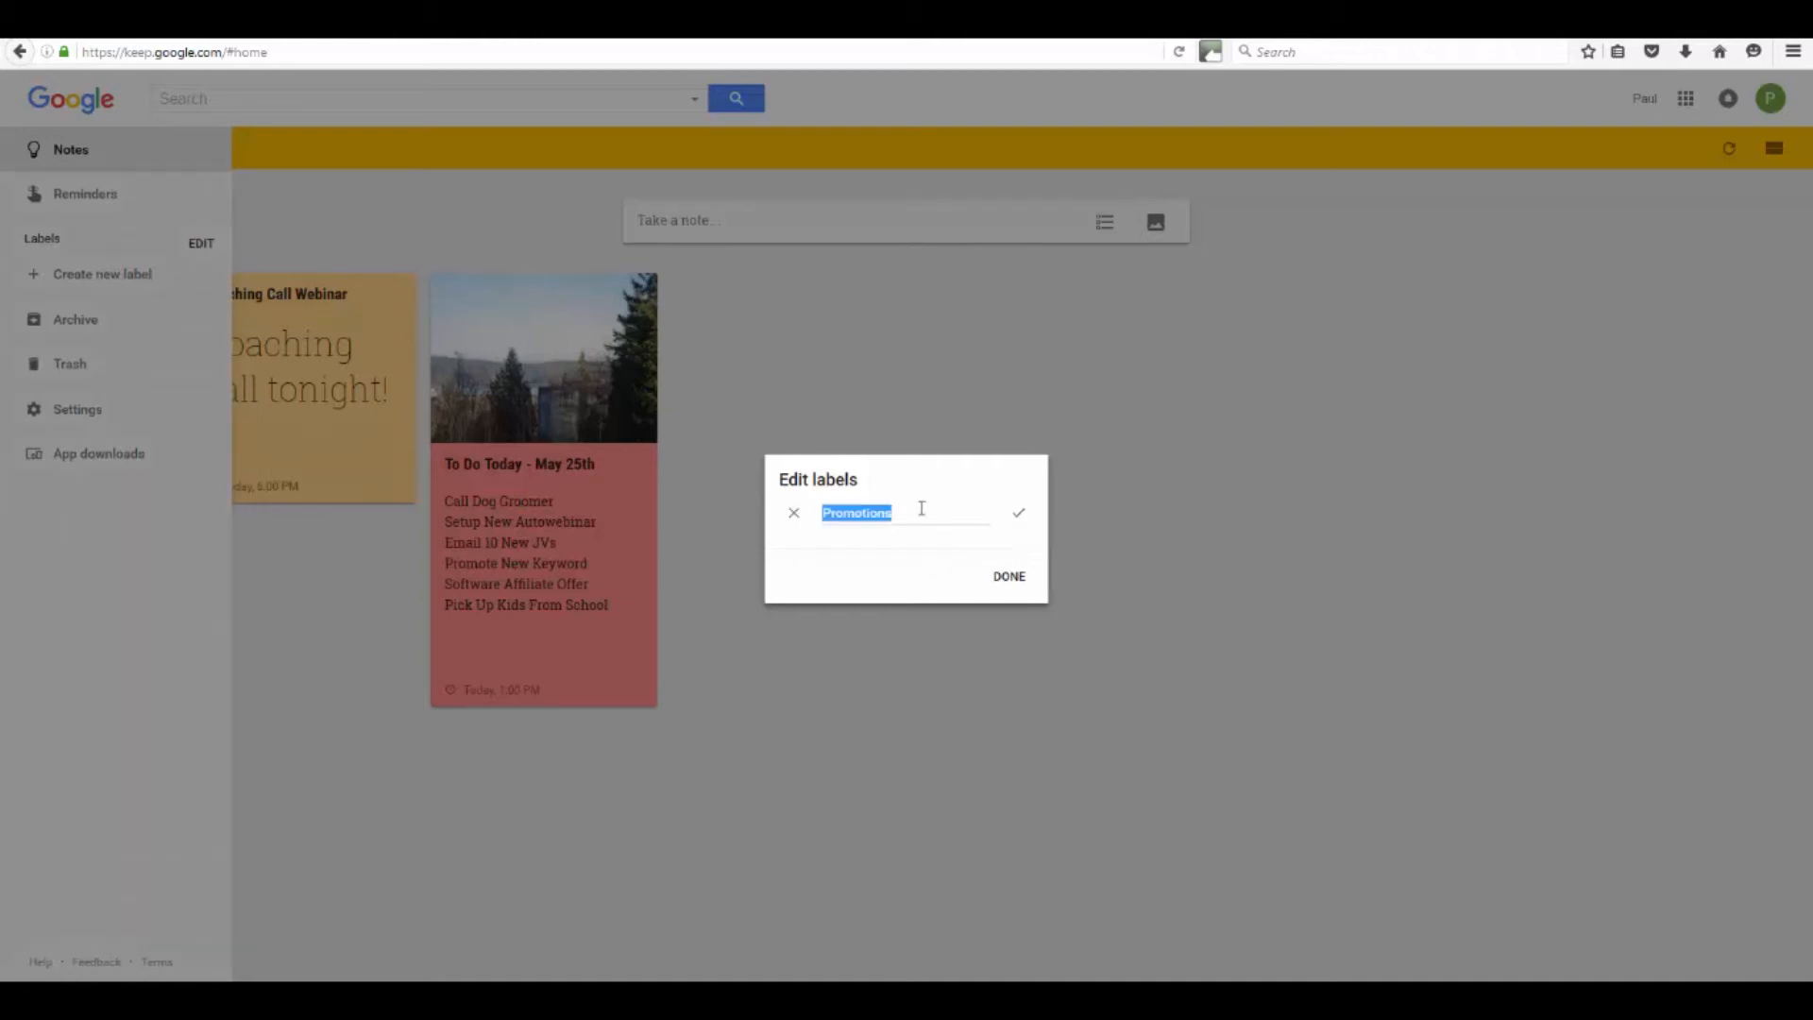
type("Webinars")
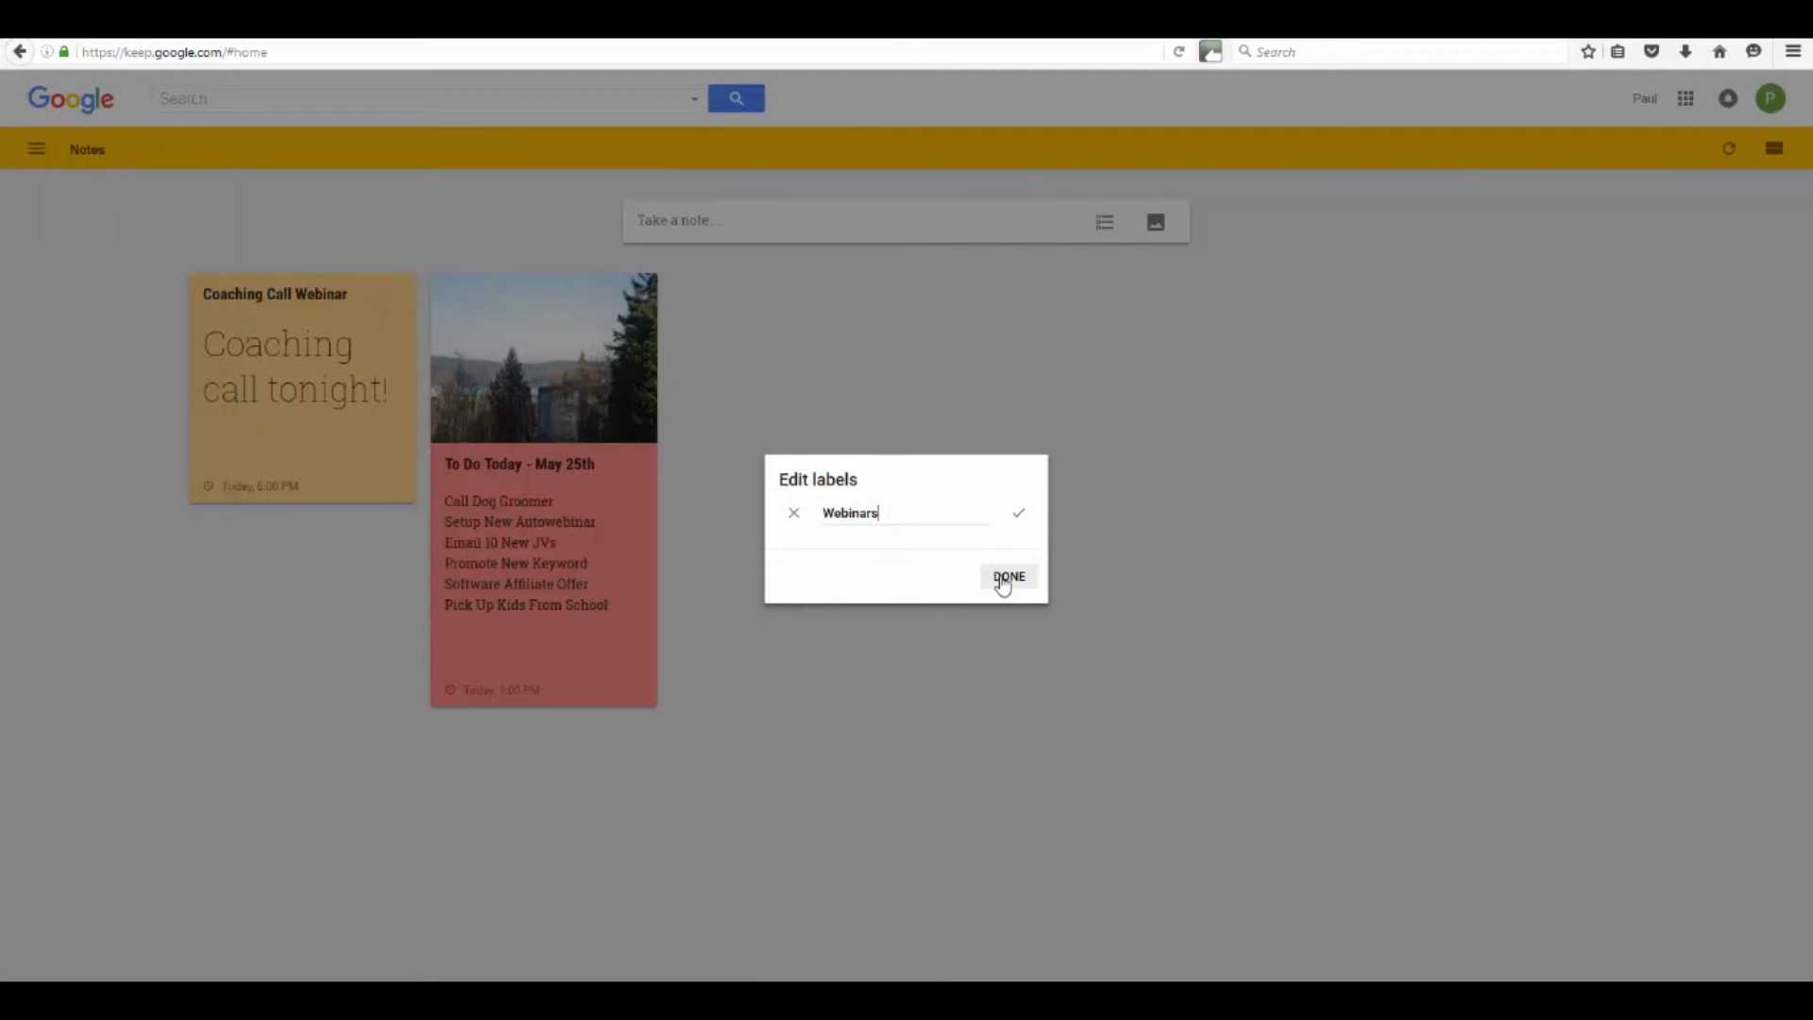
left_click(1003, 581)
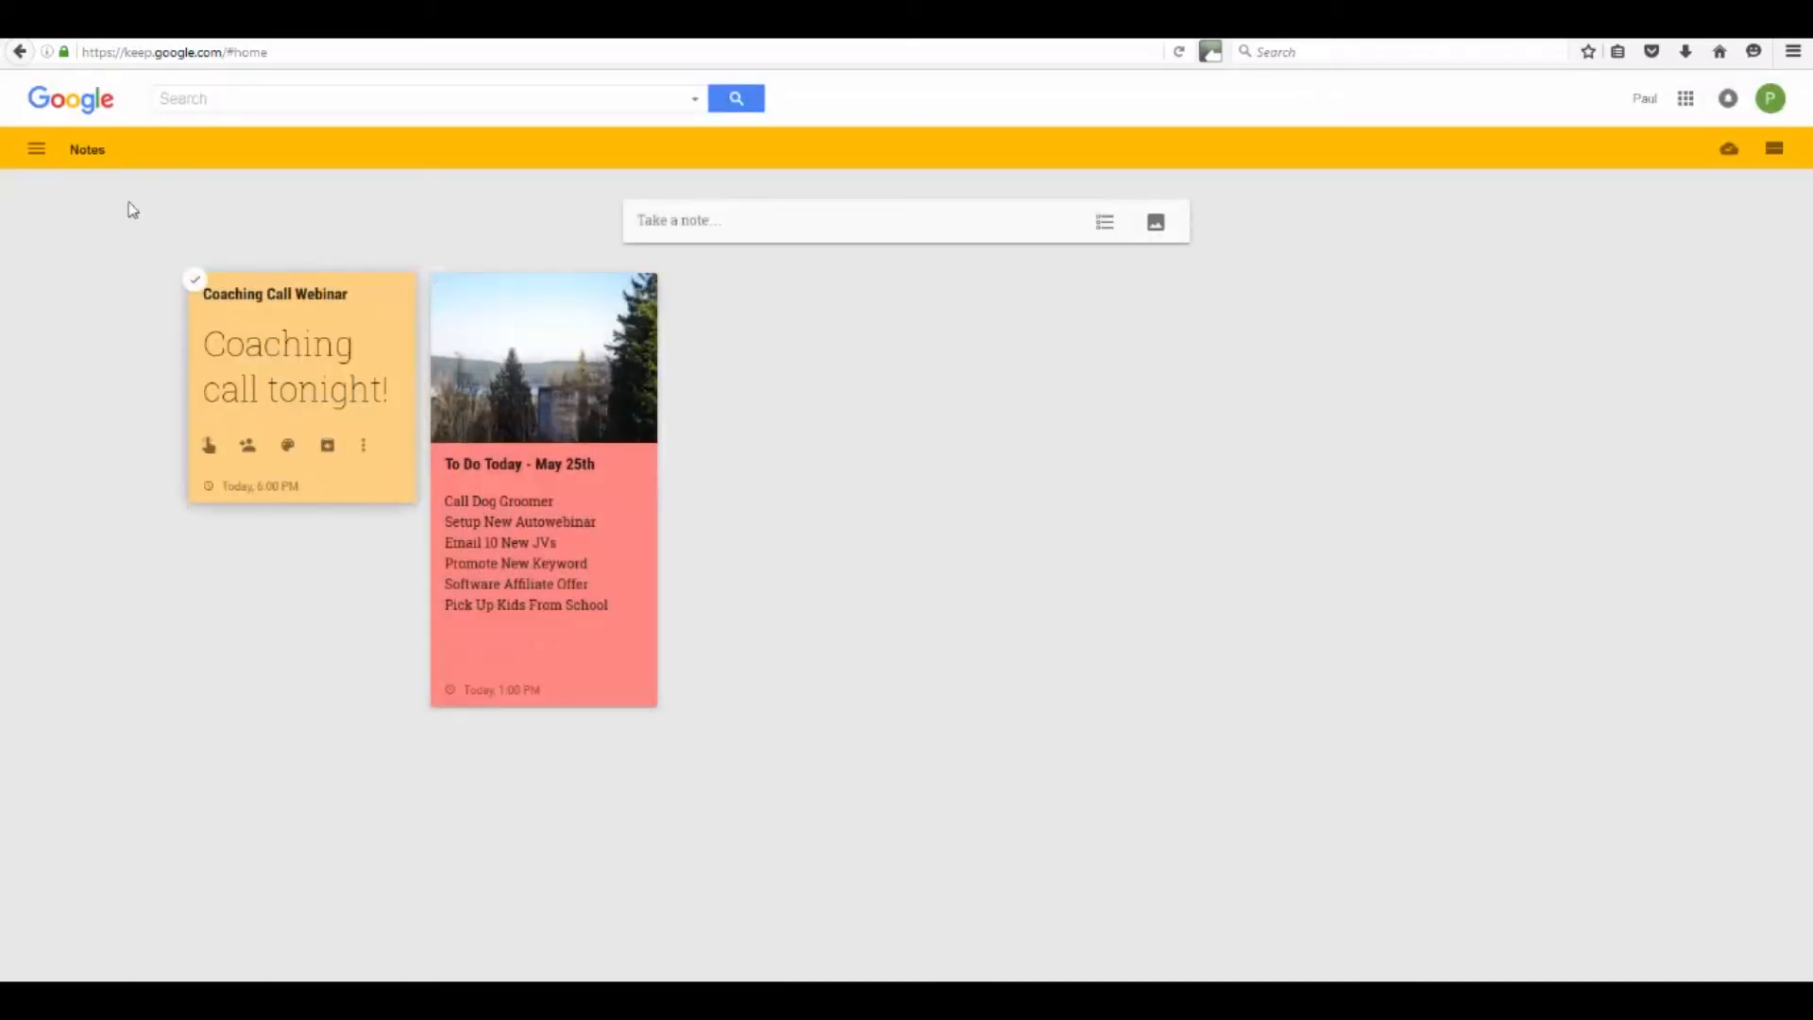
Step: Create a second label named "To Do Lists"
left_click(34, 151)
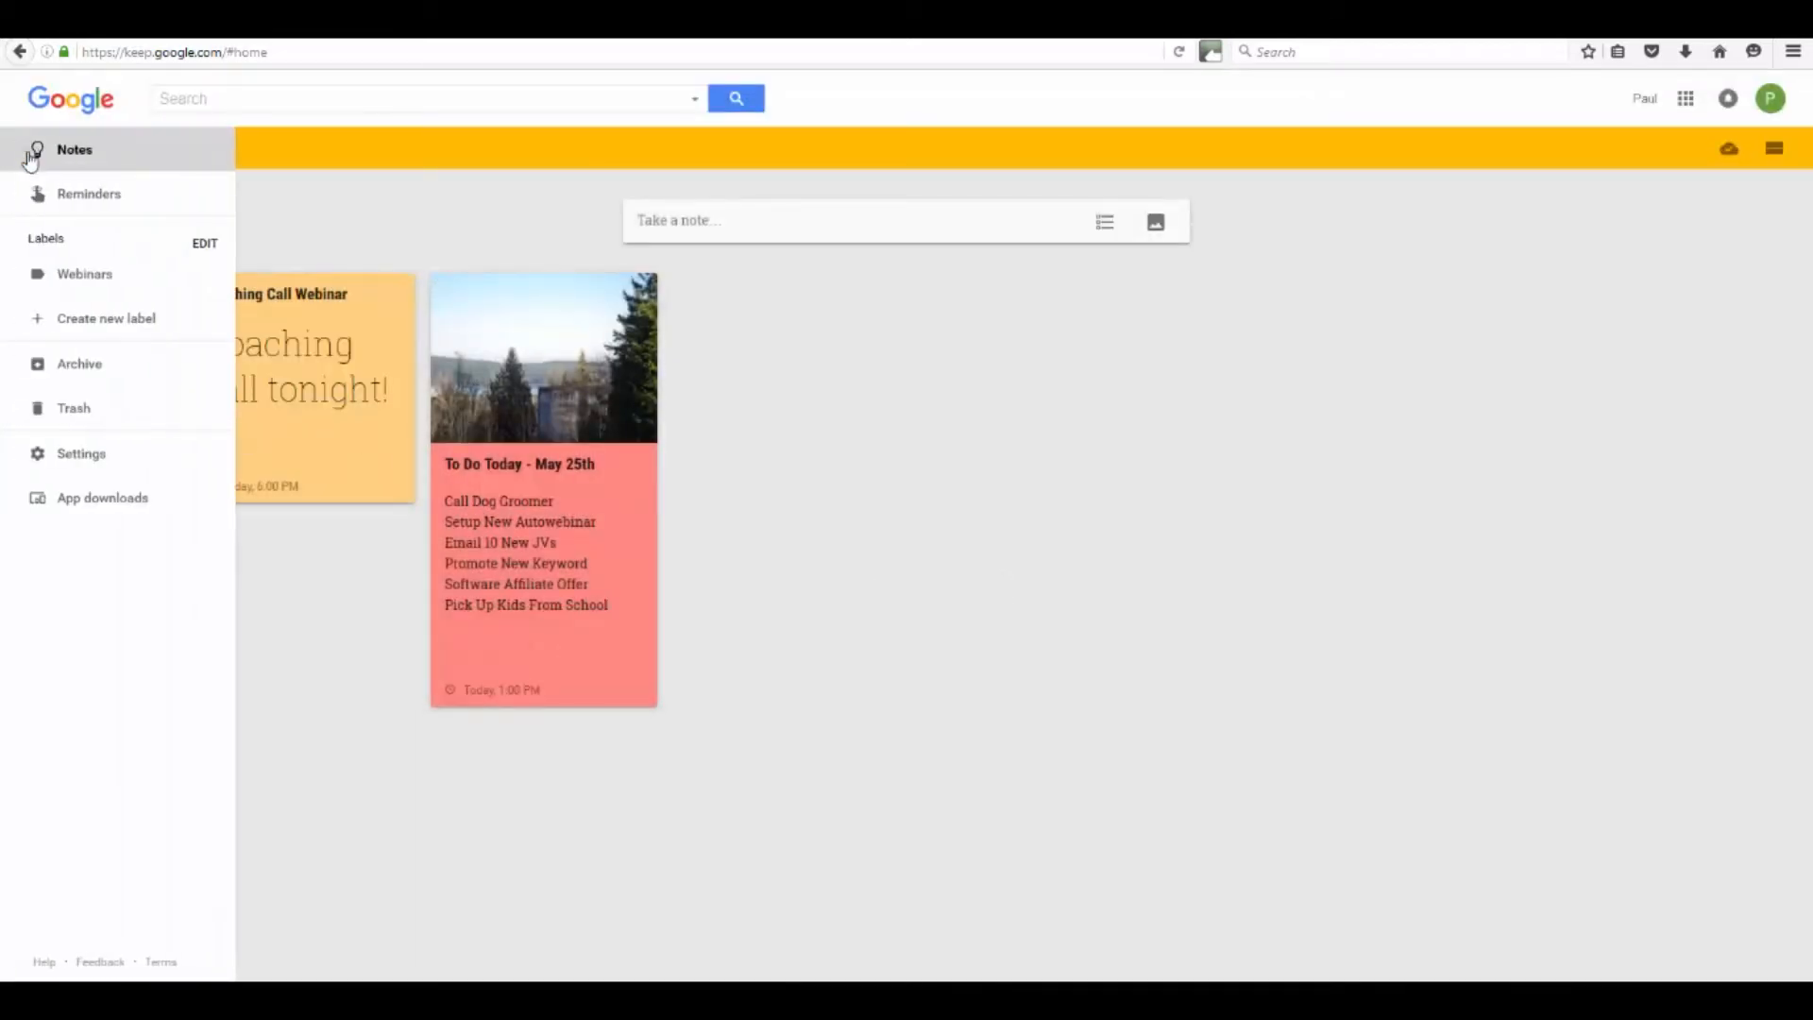
left_click(81, 320)
type("To")
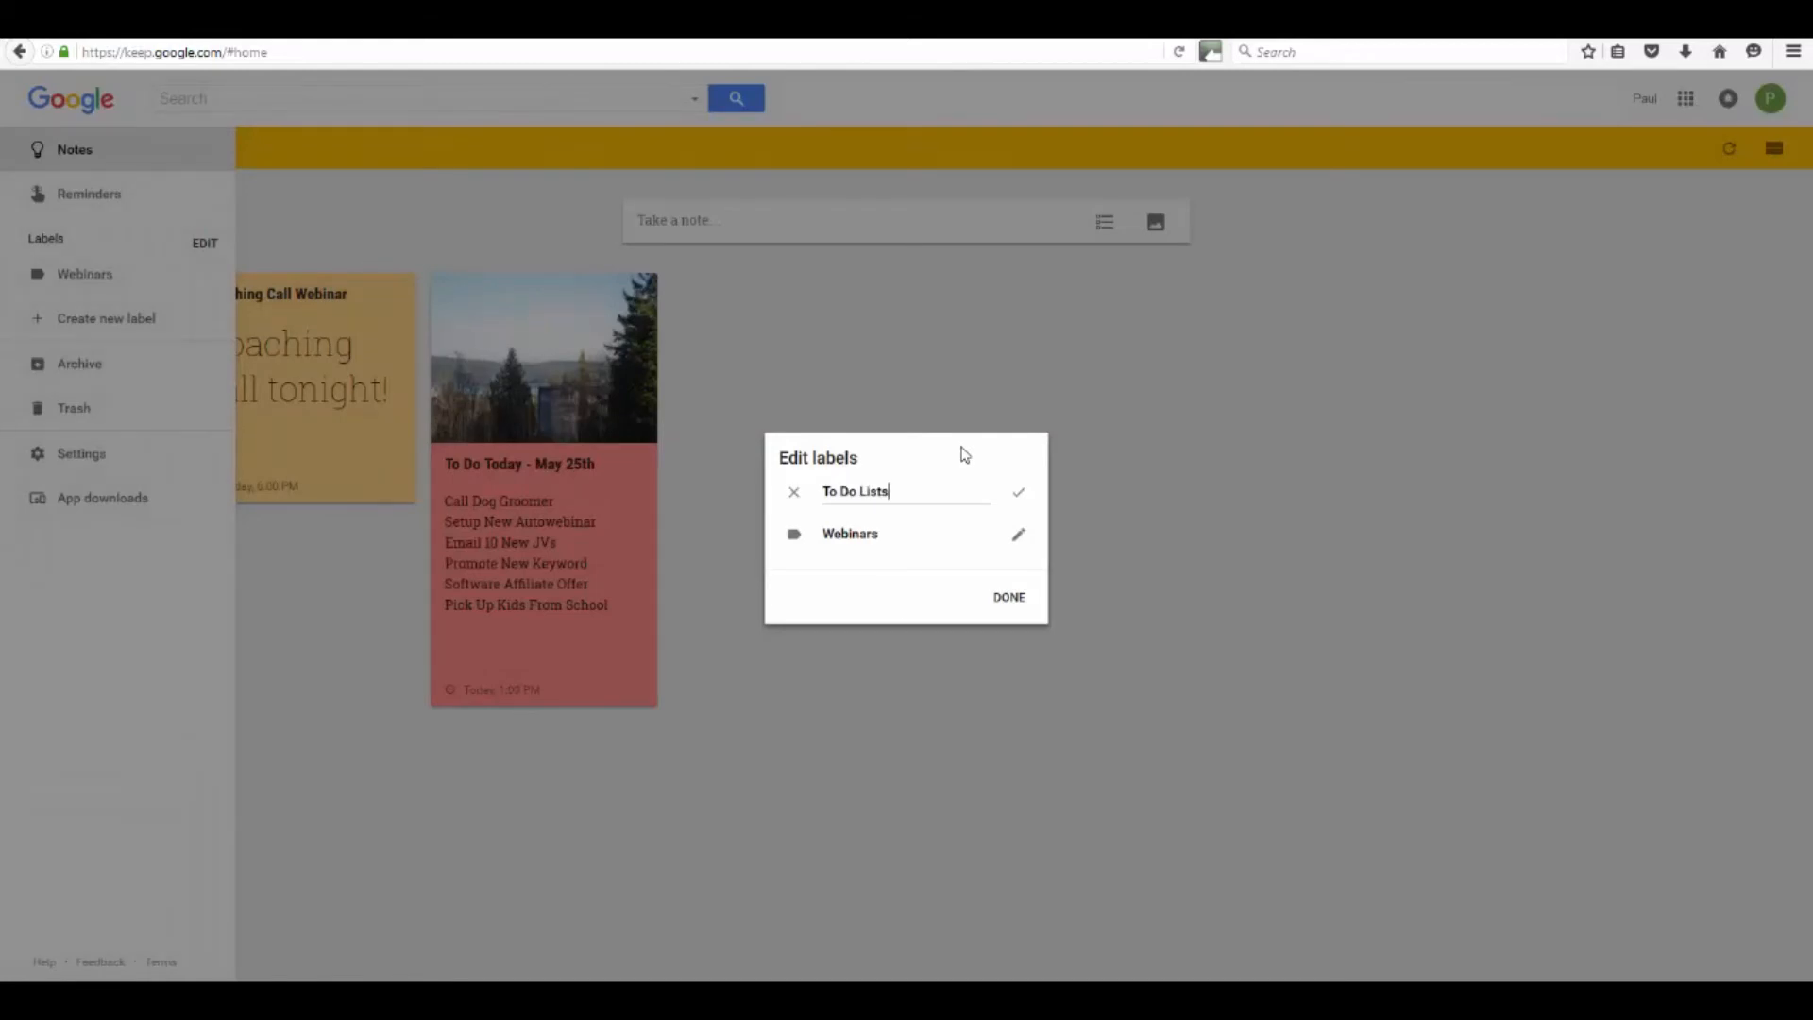
left_click(1012, 605)
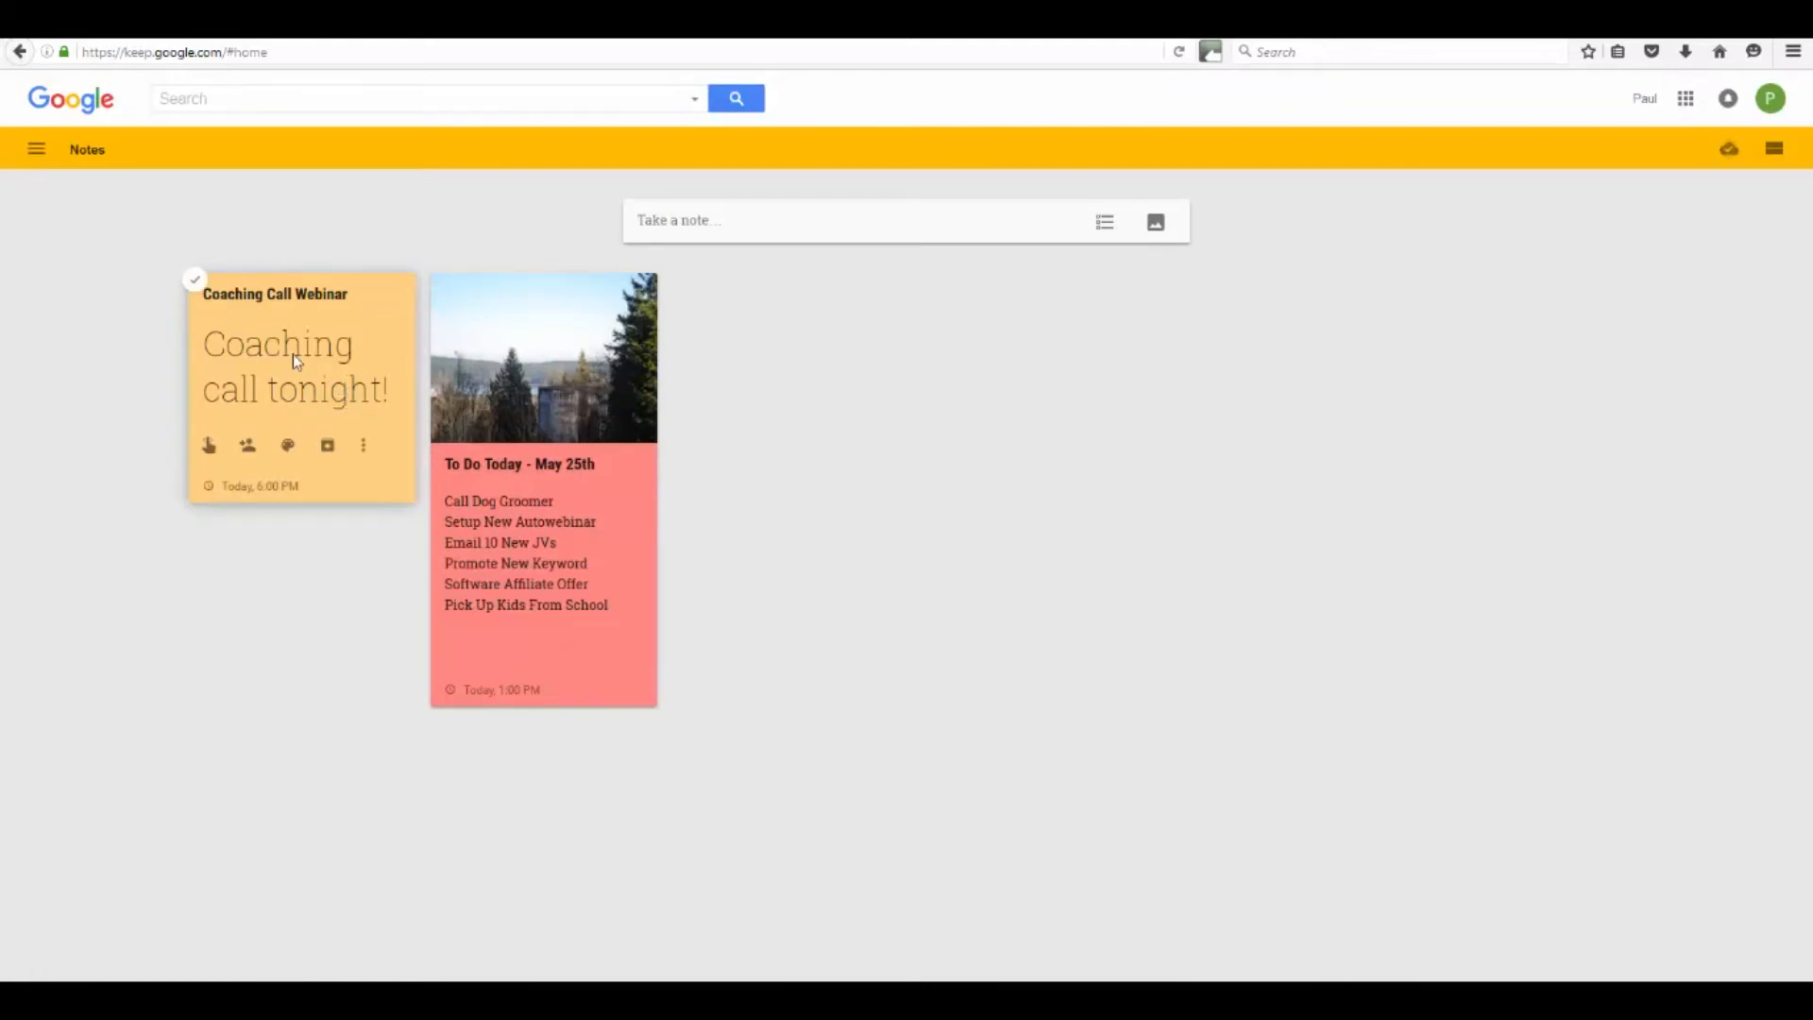
Step: Assign the Webinars label to the Coaching Call Webinar note
left_click(364, 450)
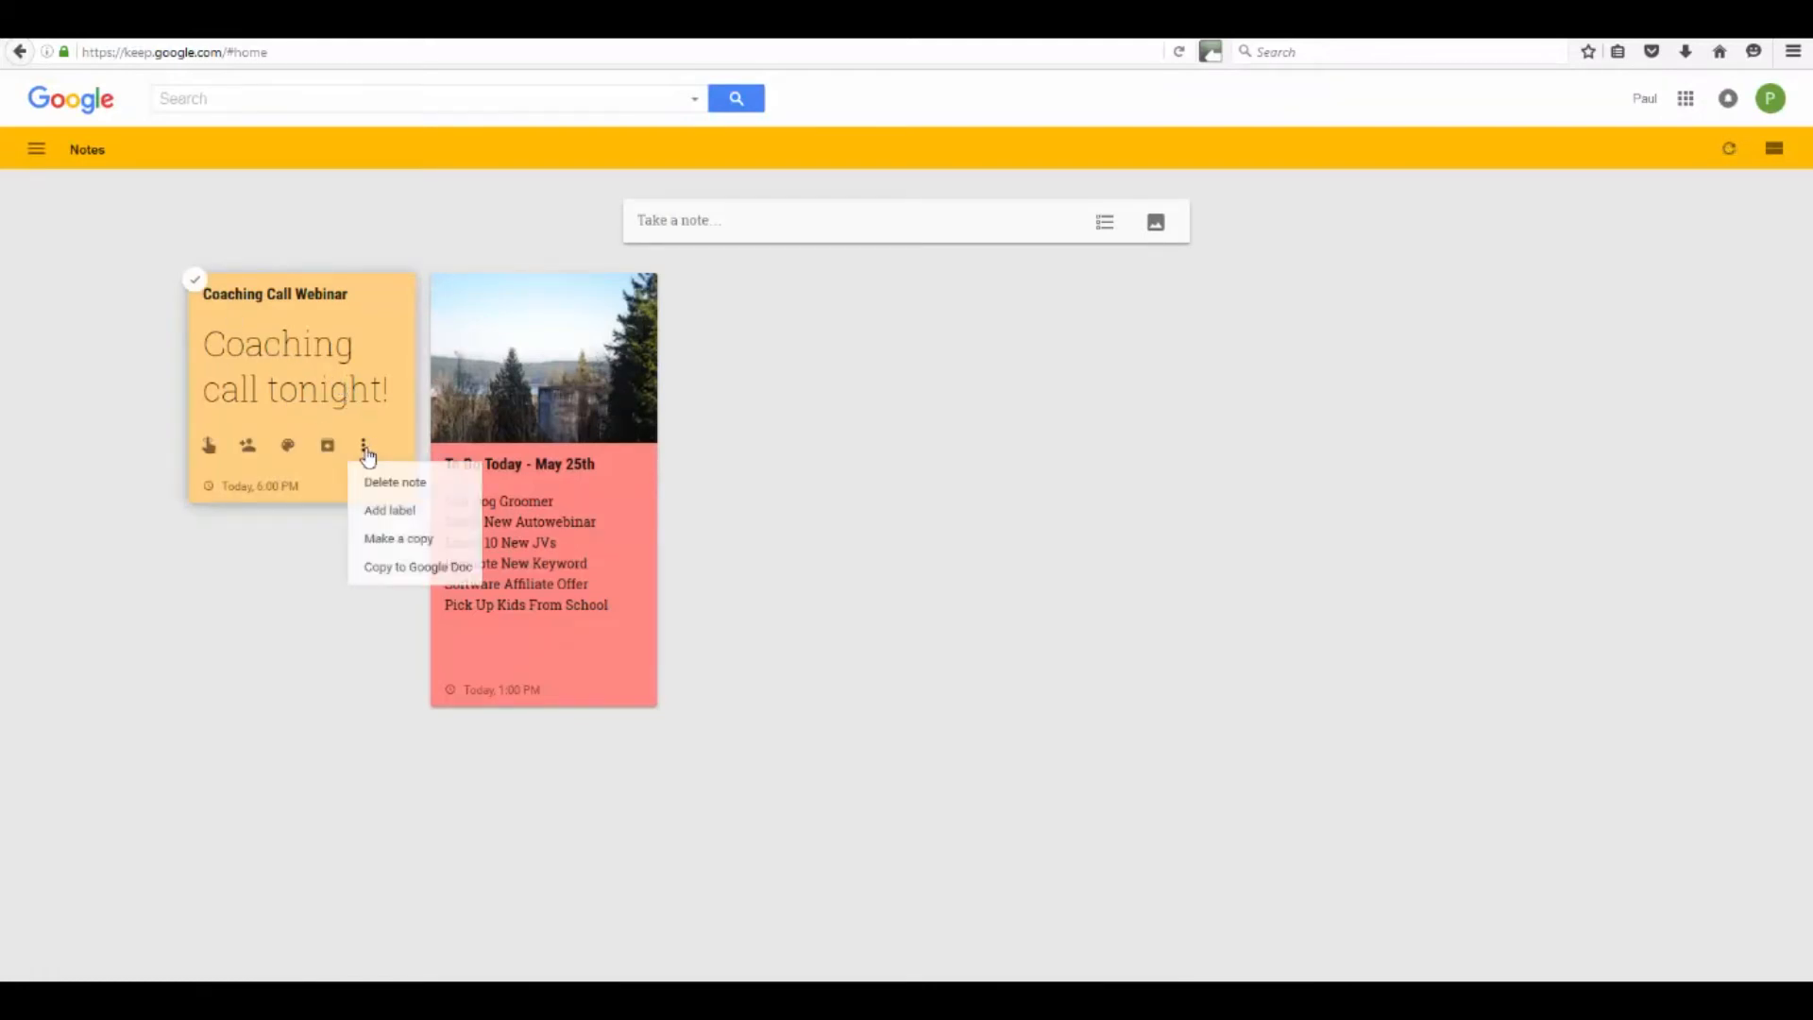
left_click(390, 512)
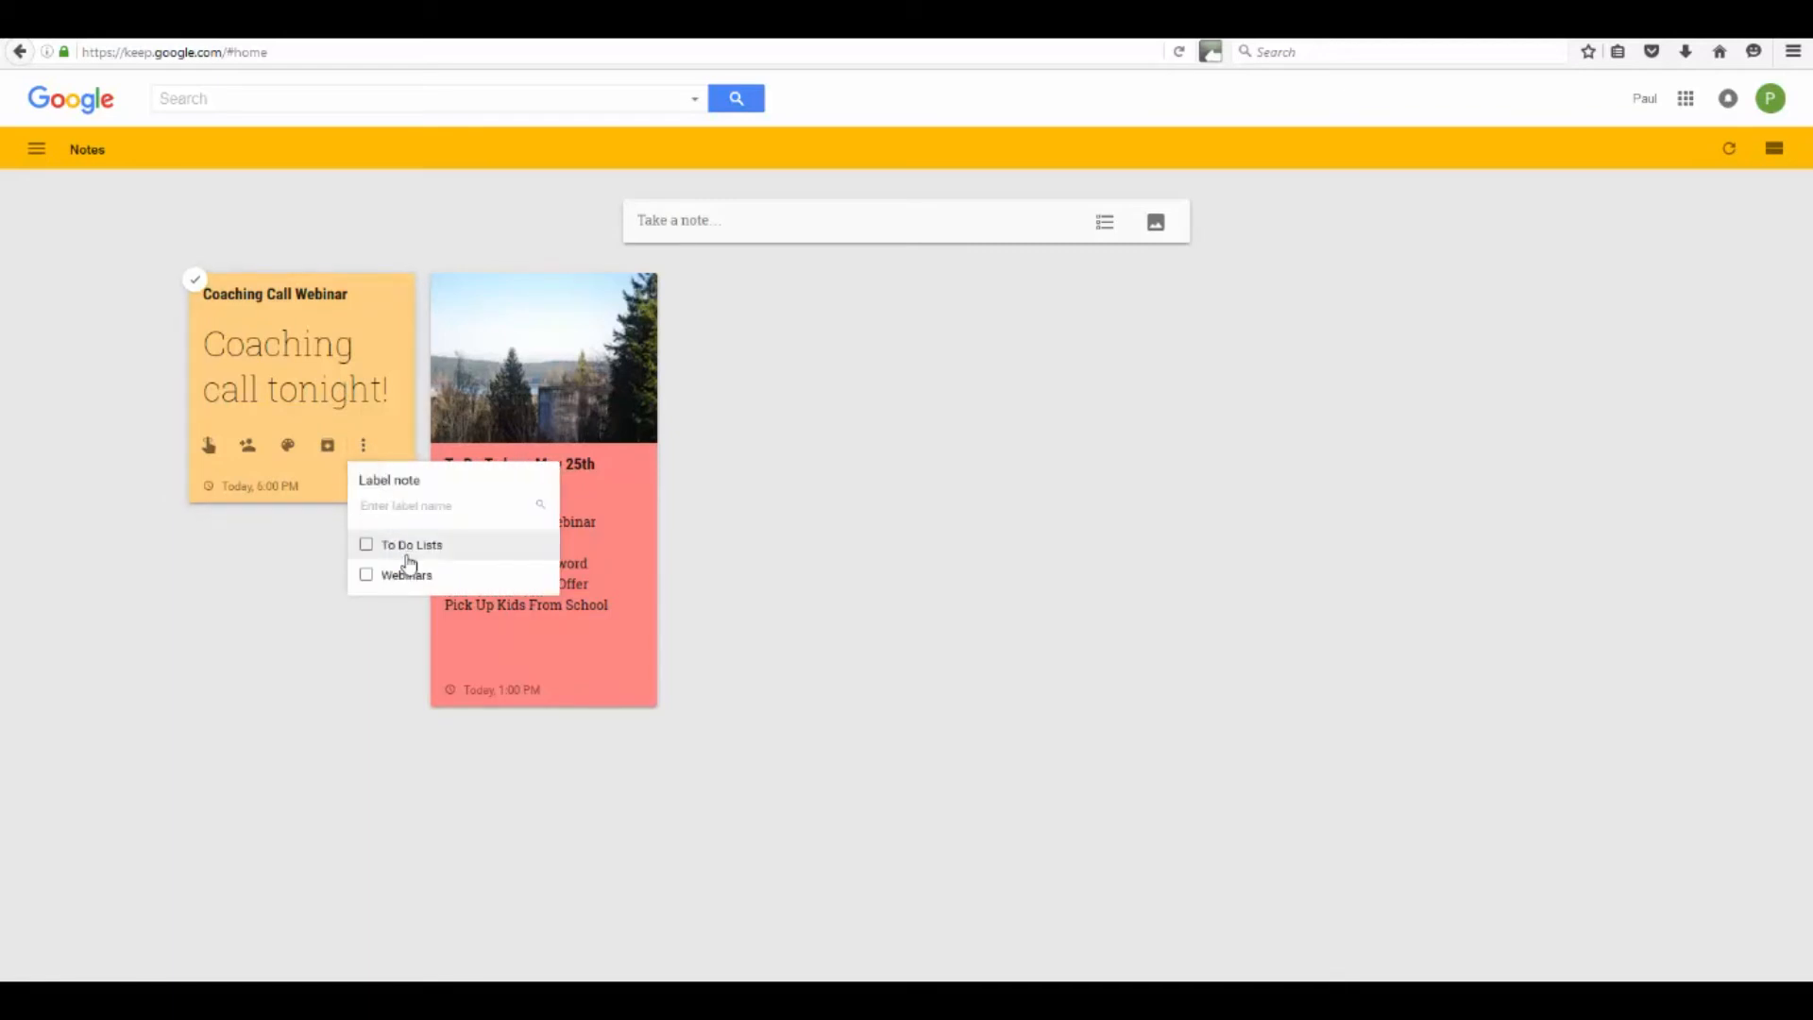
left_click(368, 576)
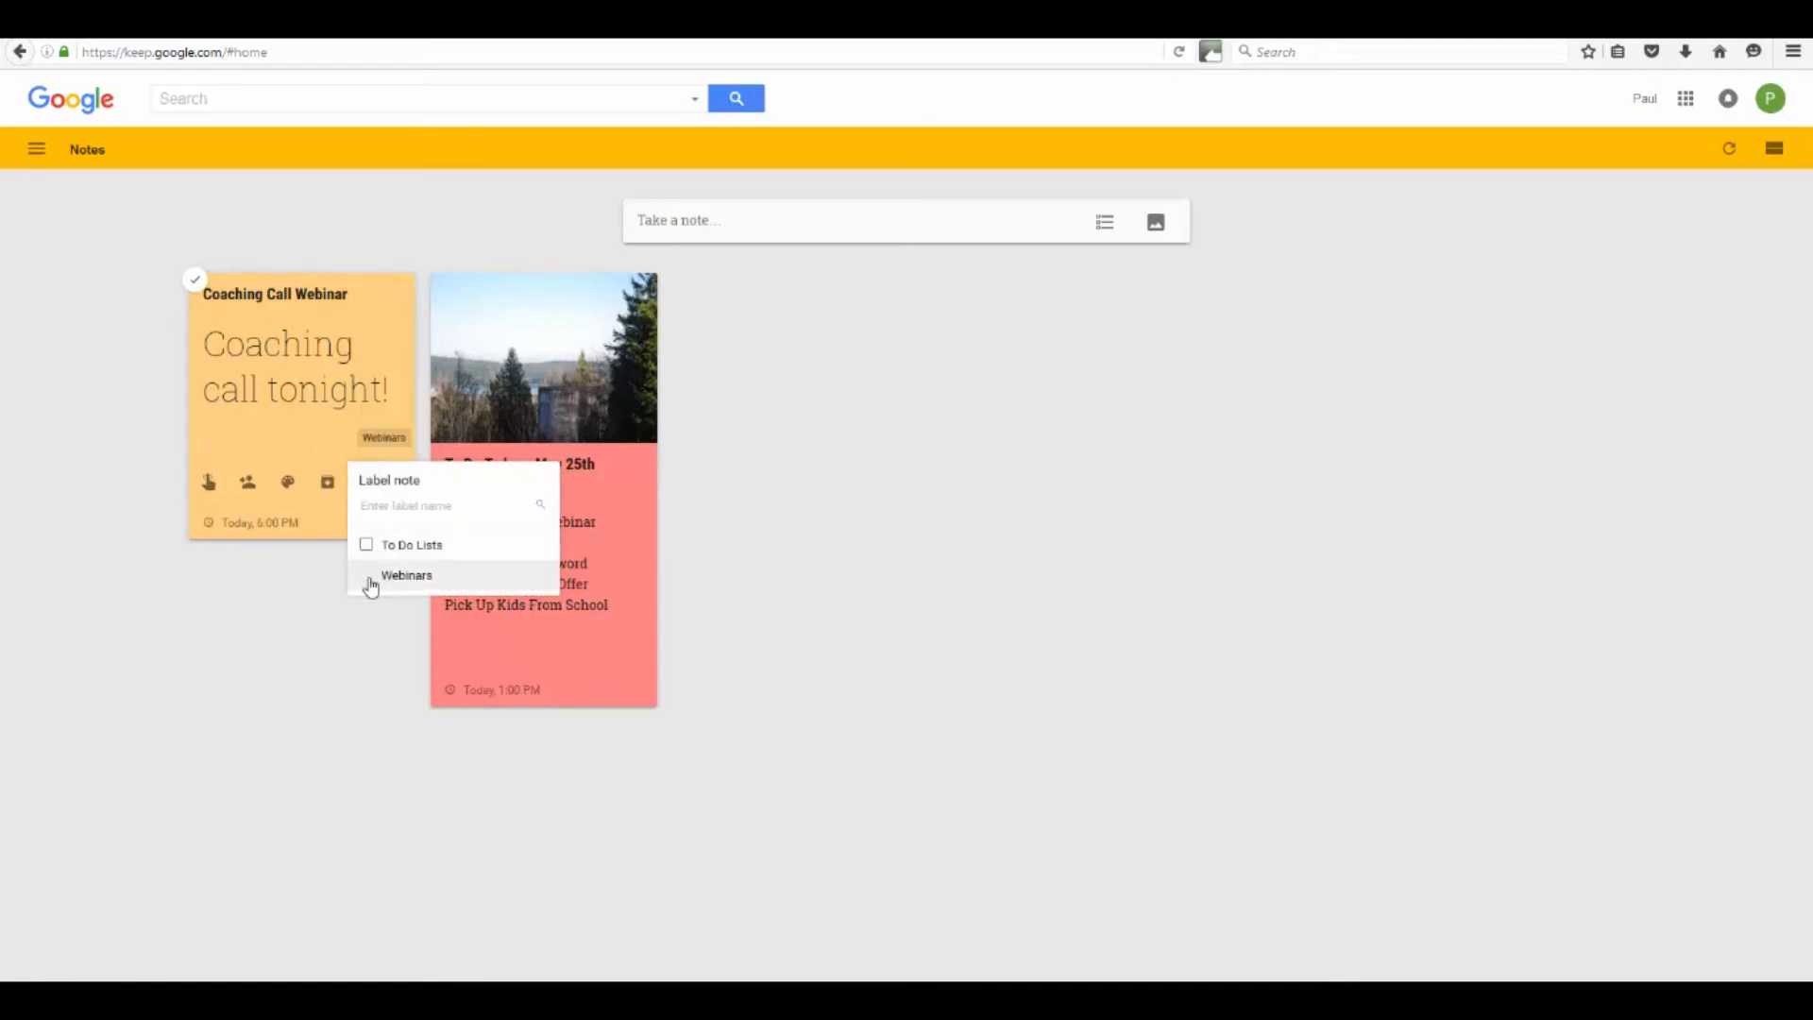
left_click(342, 702)
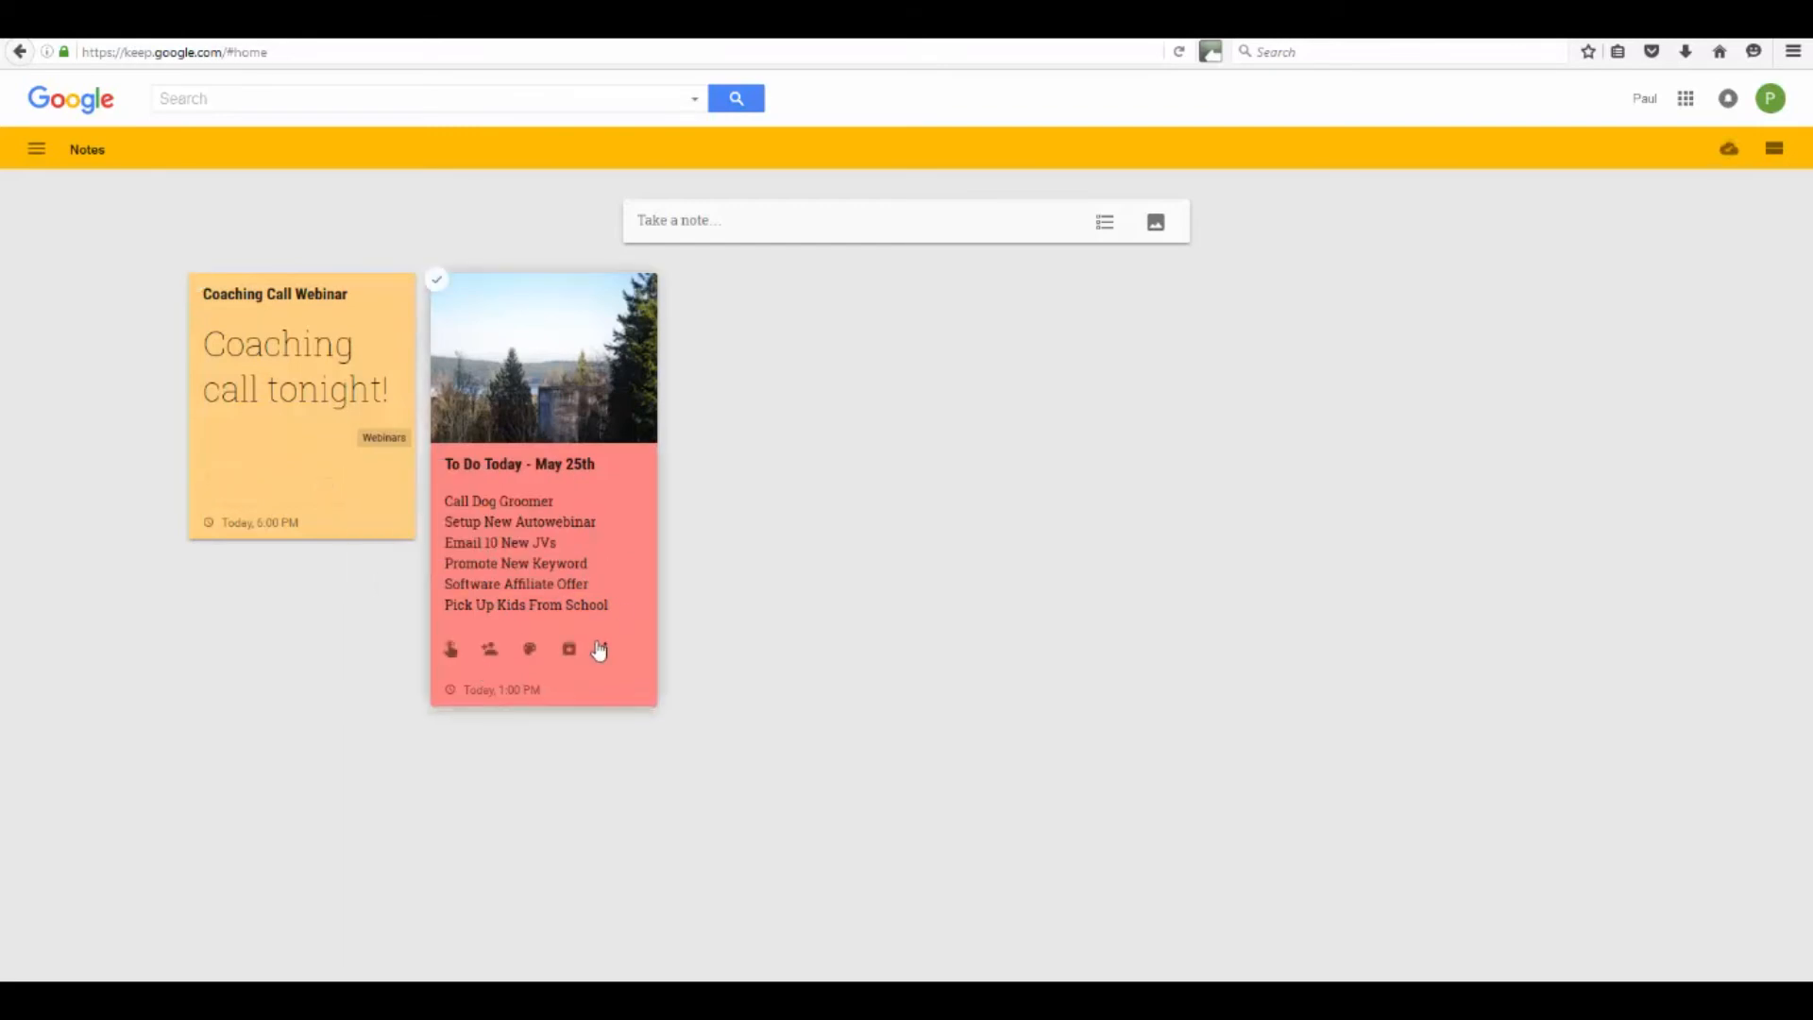
Step: Assign the To Do Lists label to the To Do Today - May 25th note
left_click(606, 650)
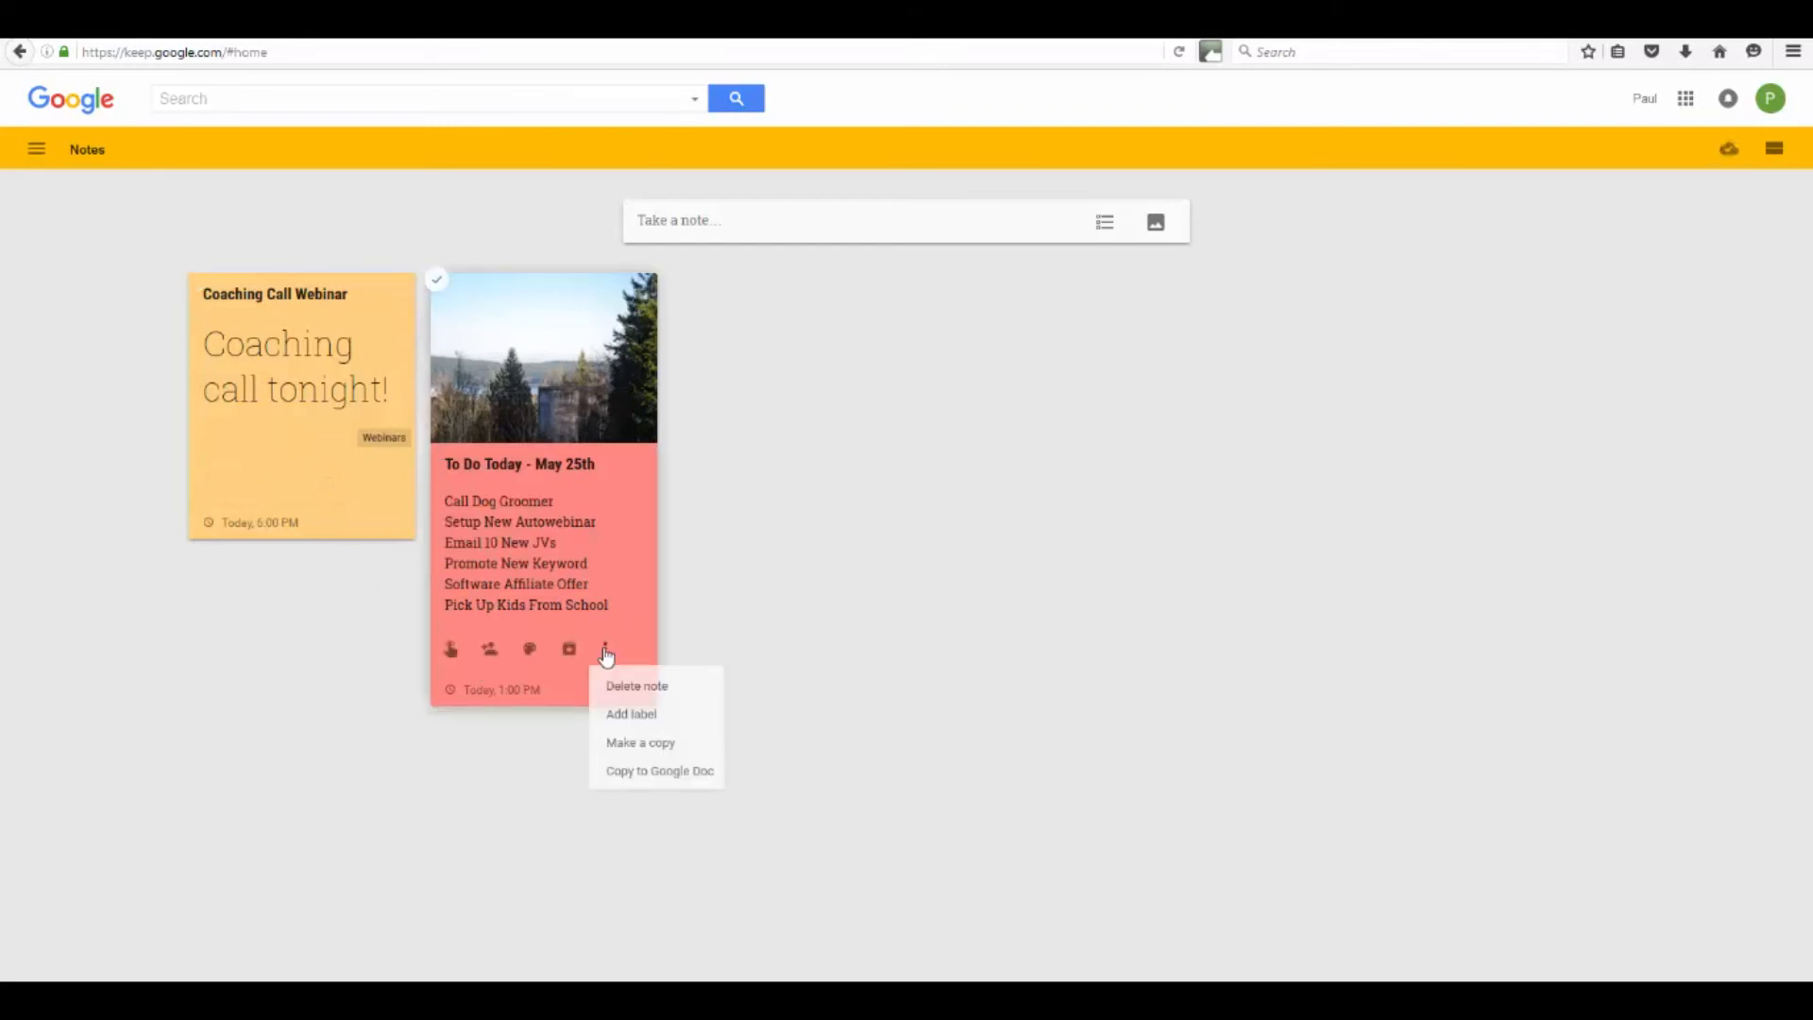
left_click(622, 714)
left_click(660, 763)
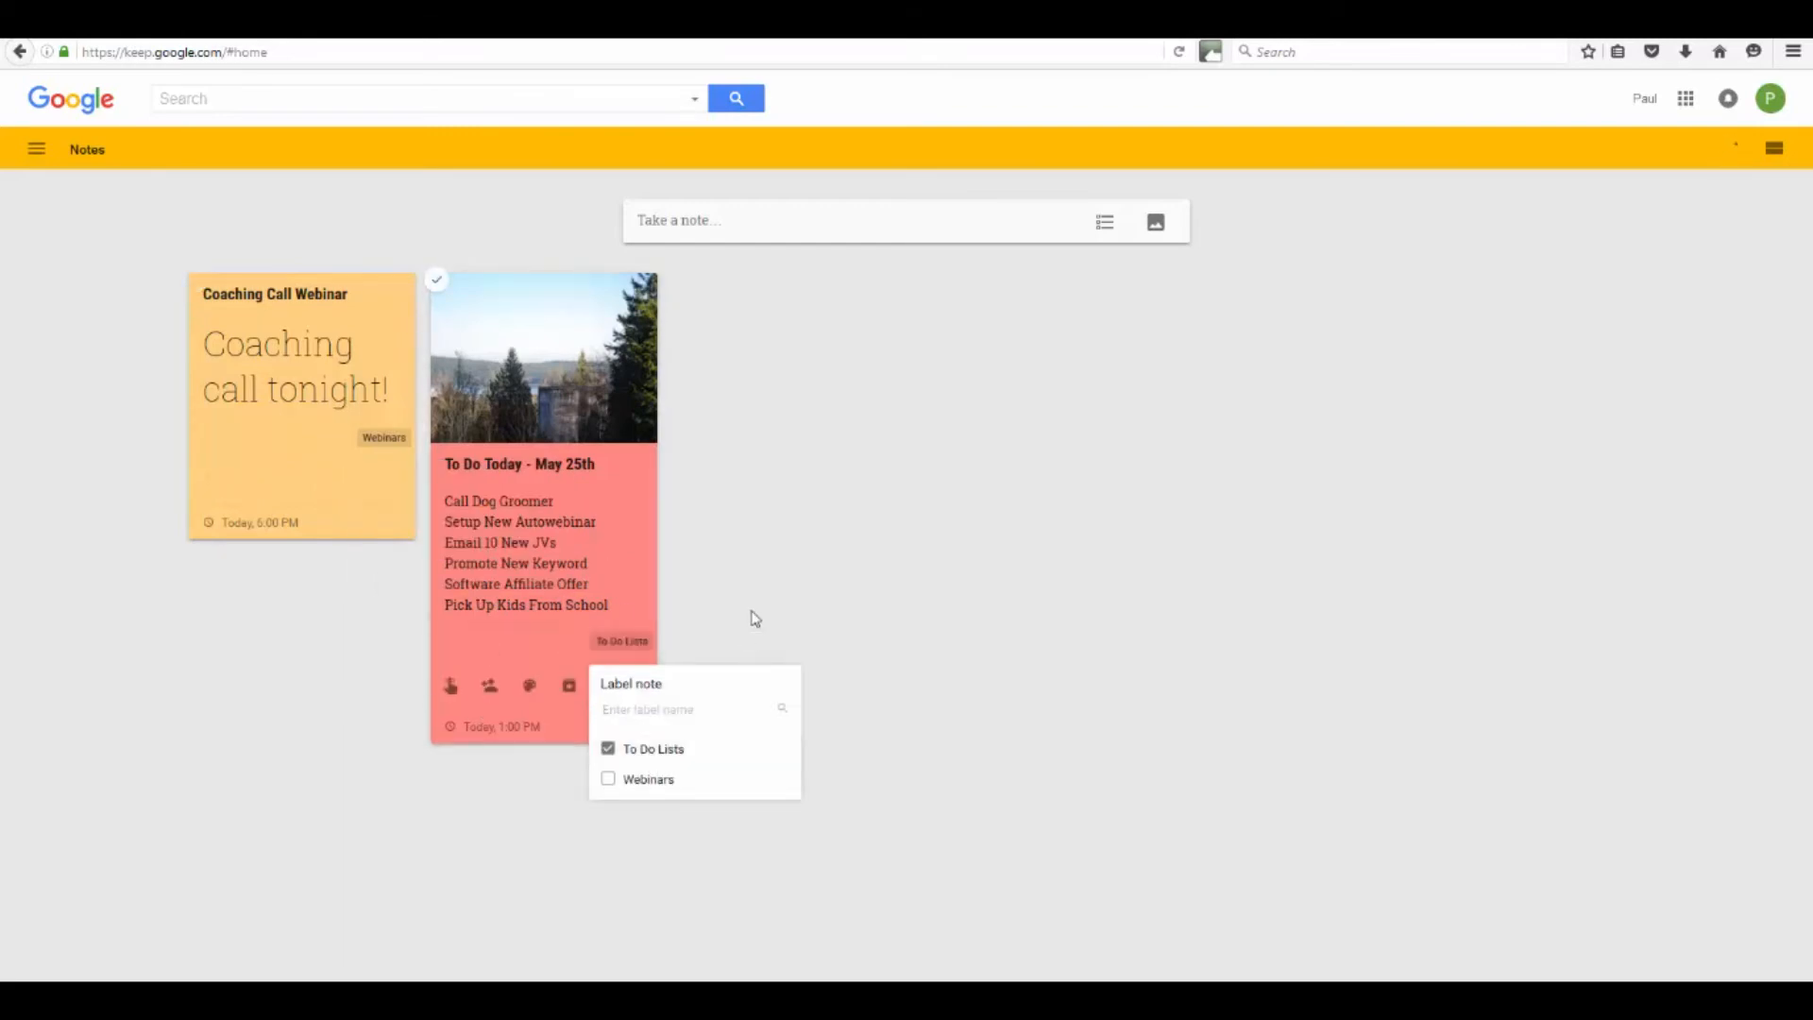
left_click(780, 573)
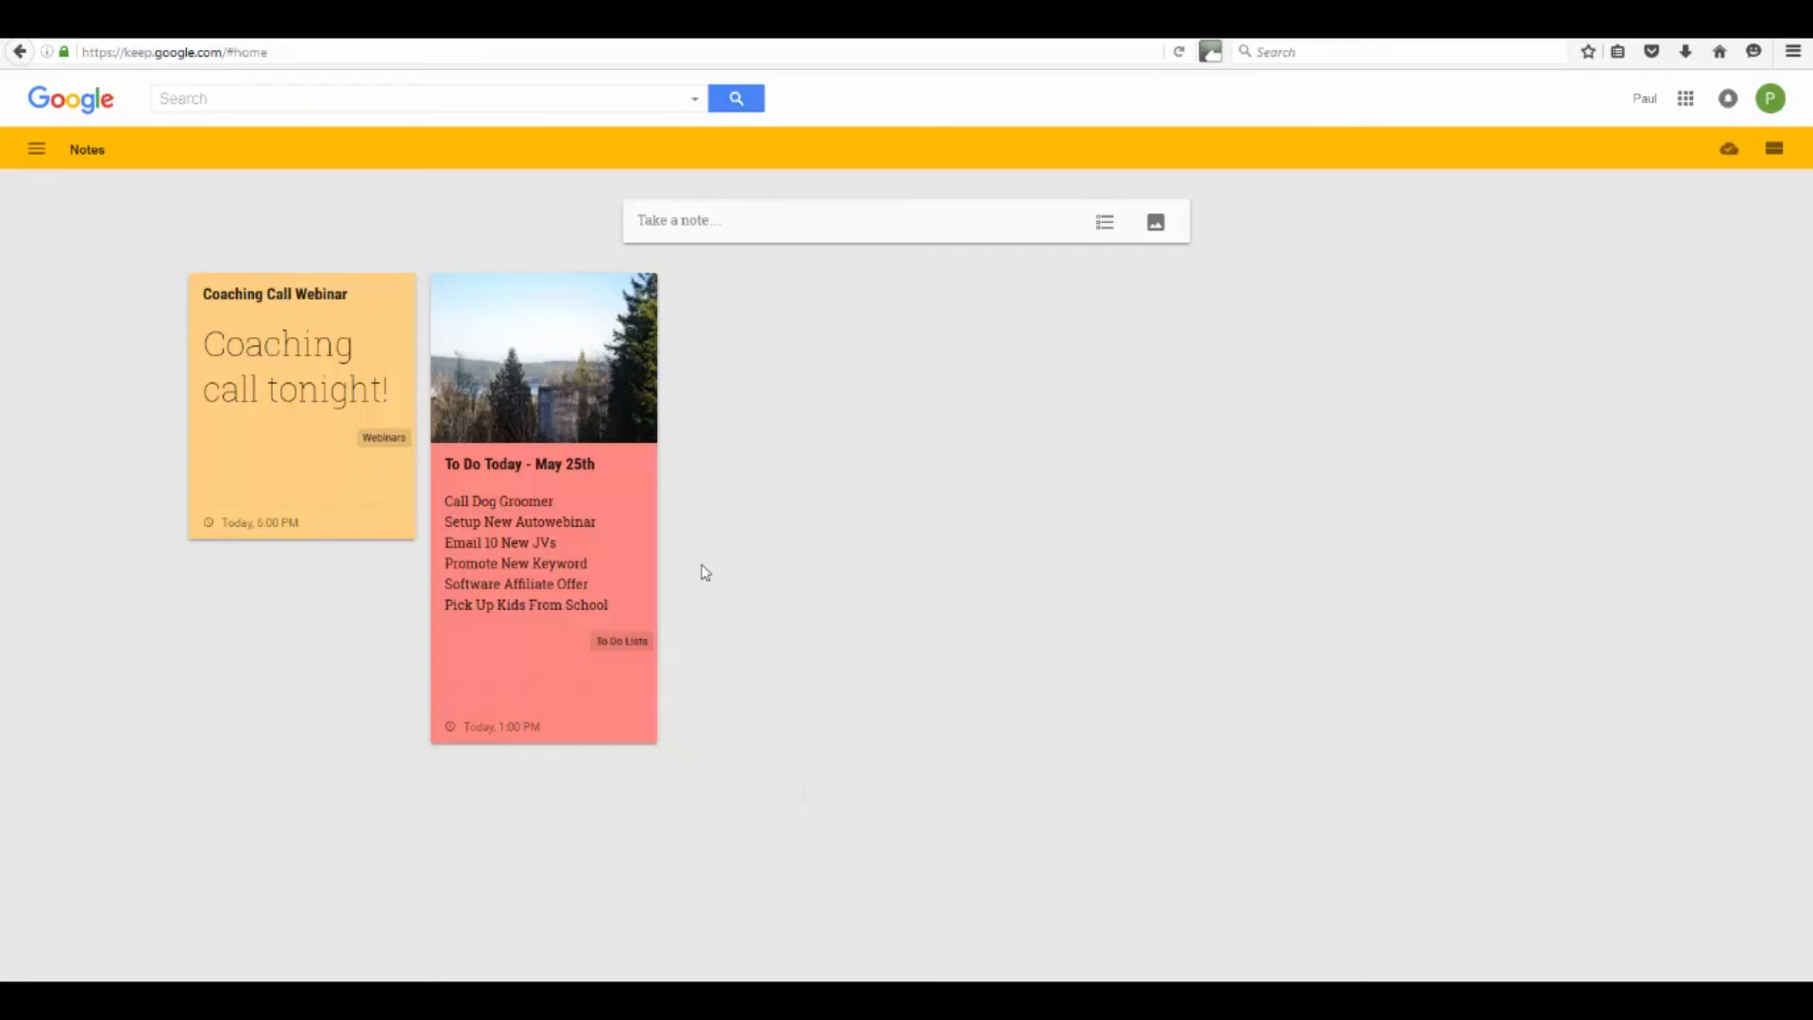
Step: View the notes filtered by the Webinars label, return to all notes, and view those labeled To Do Lists
left_click(382, 444)
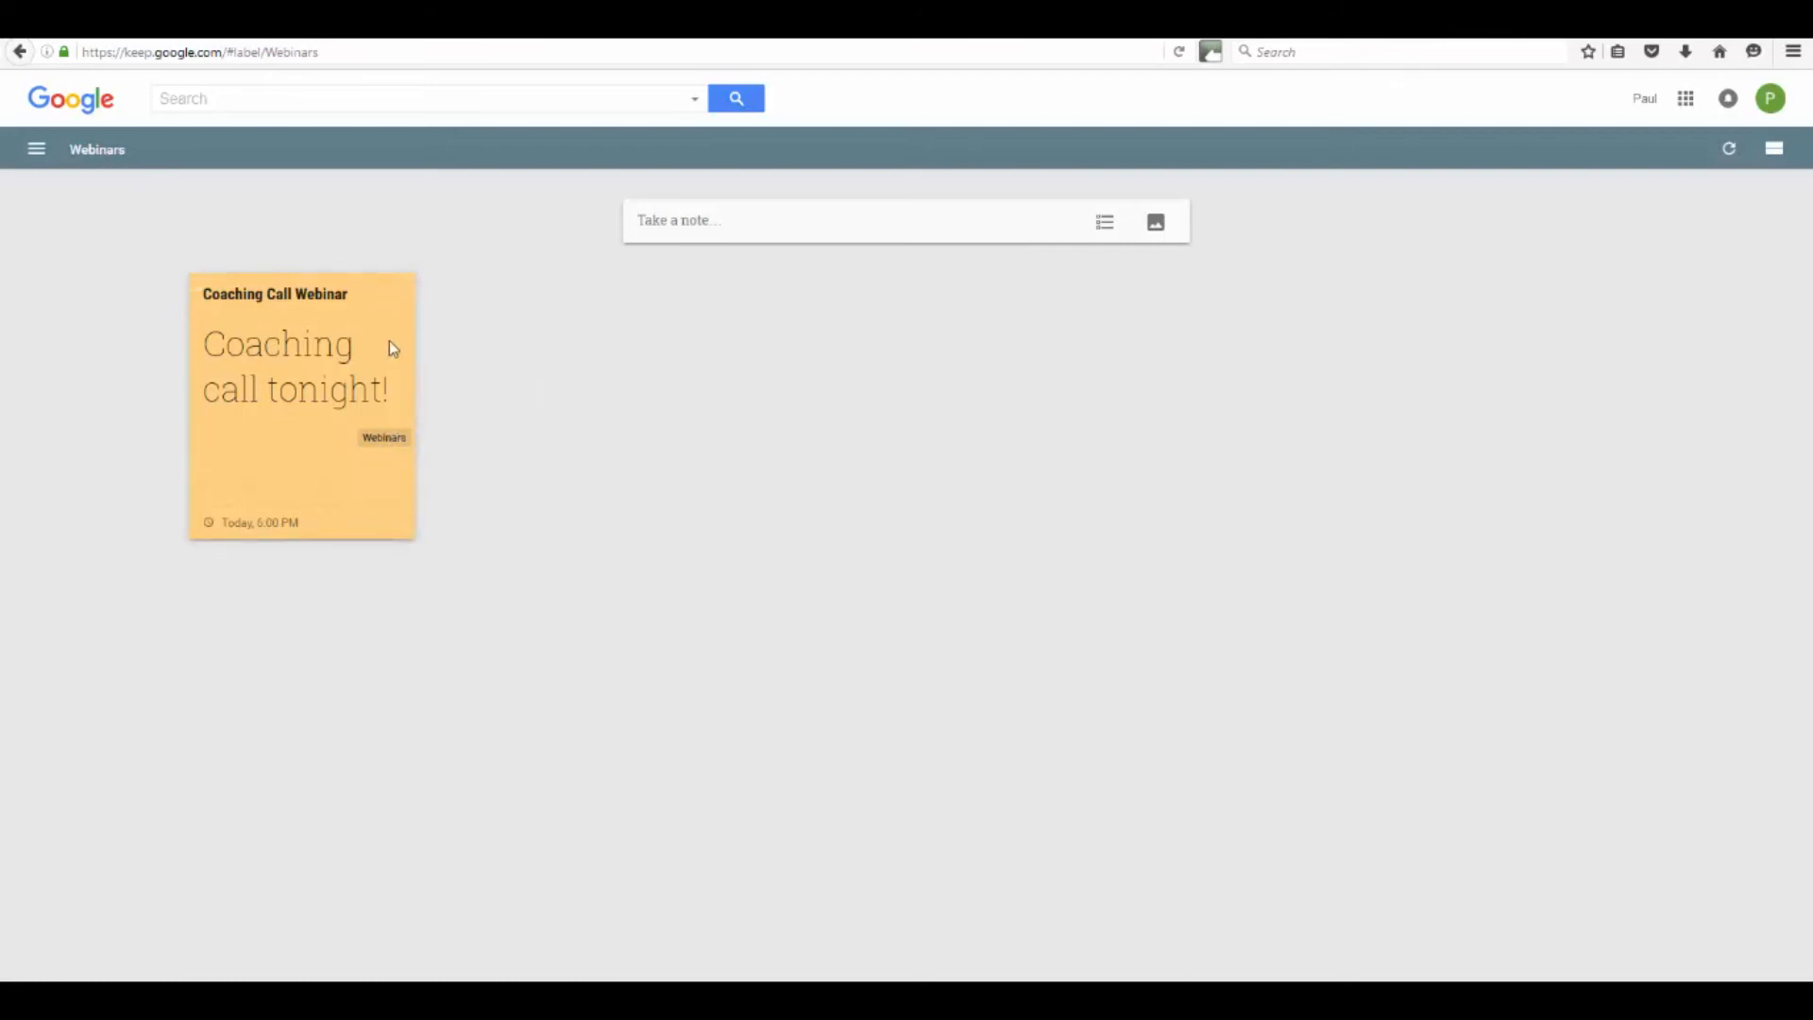
left_click(38, 149)
left_click(59, 151)
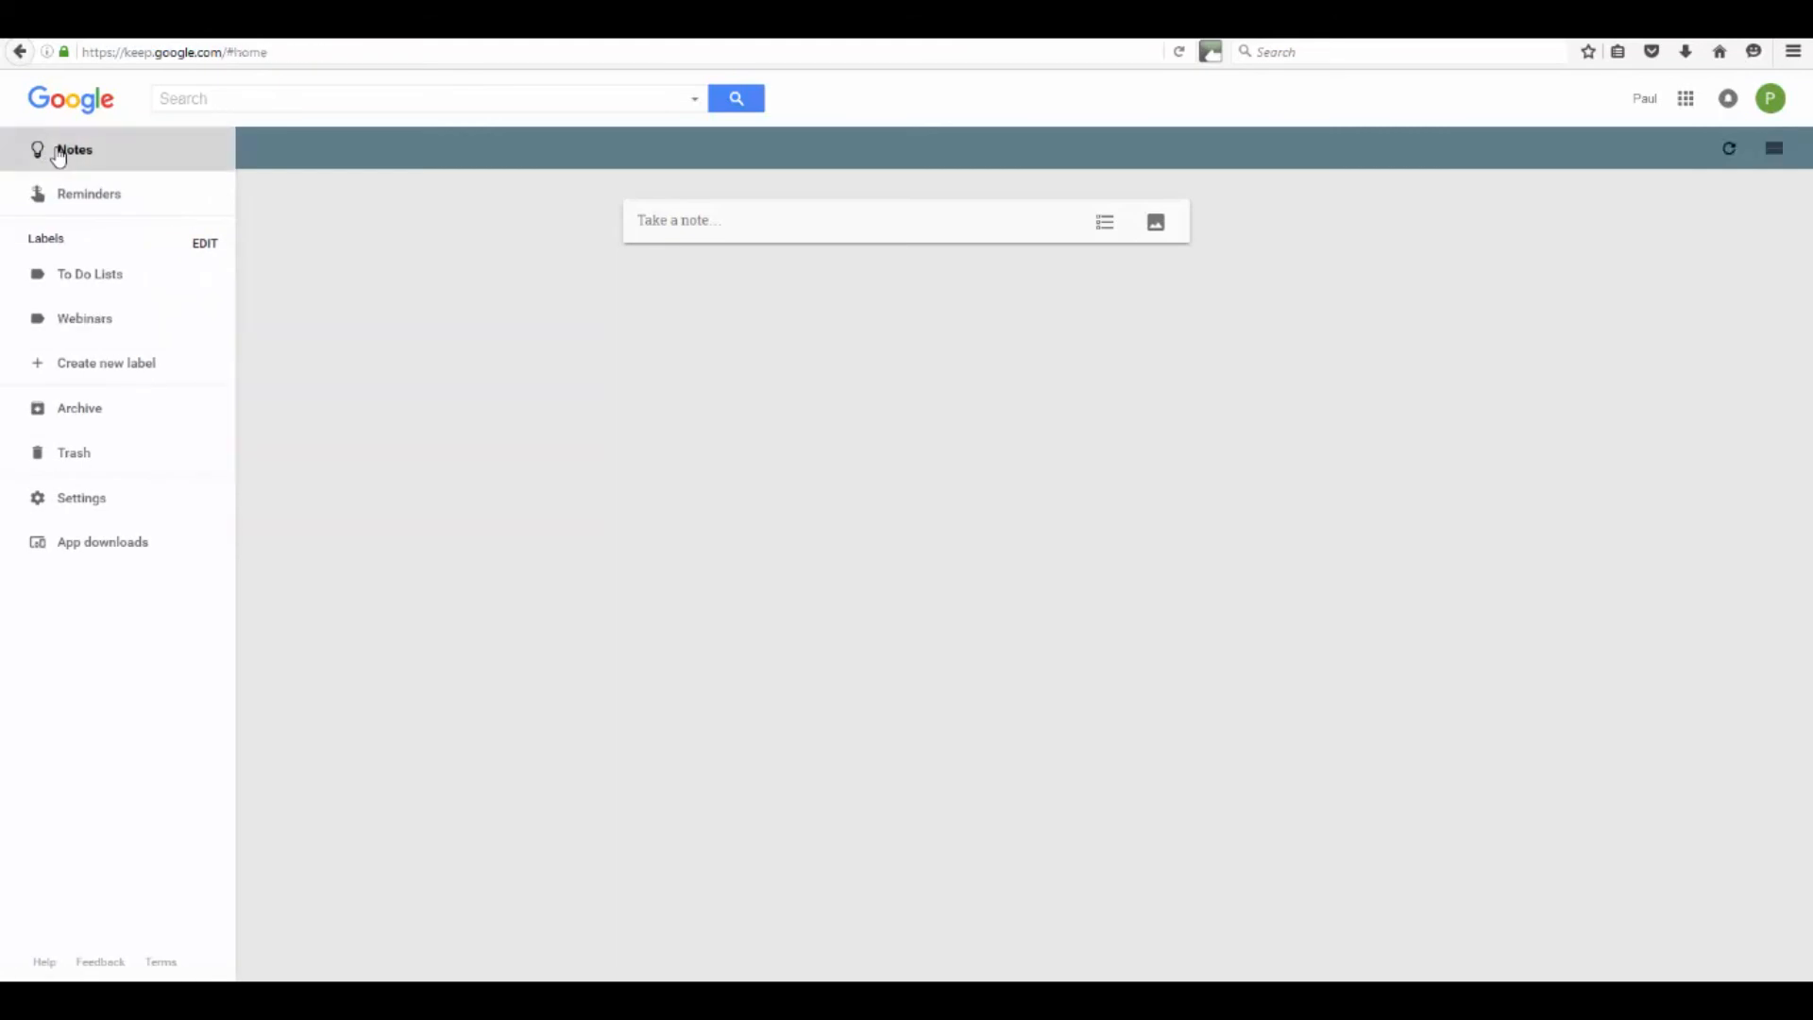
left_click(615, 626)
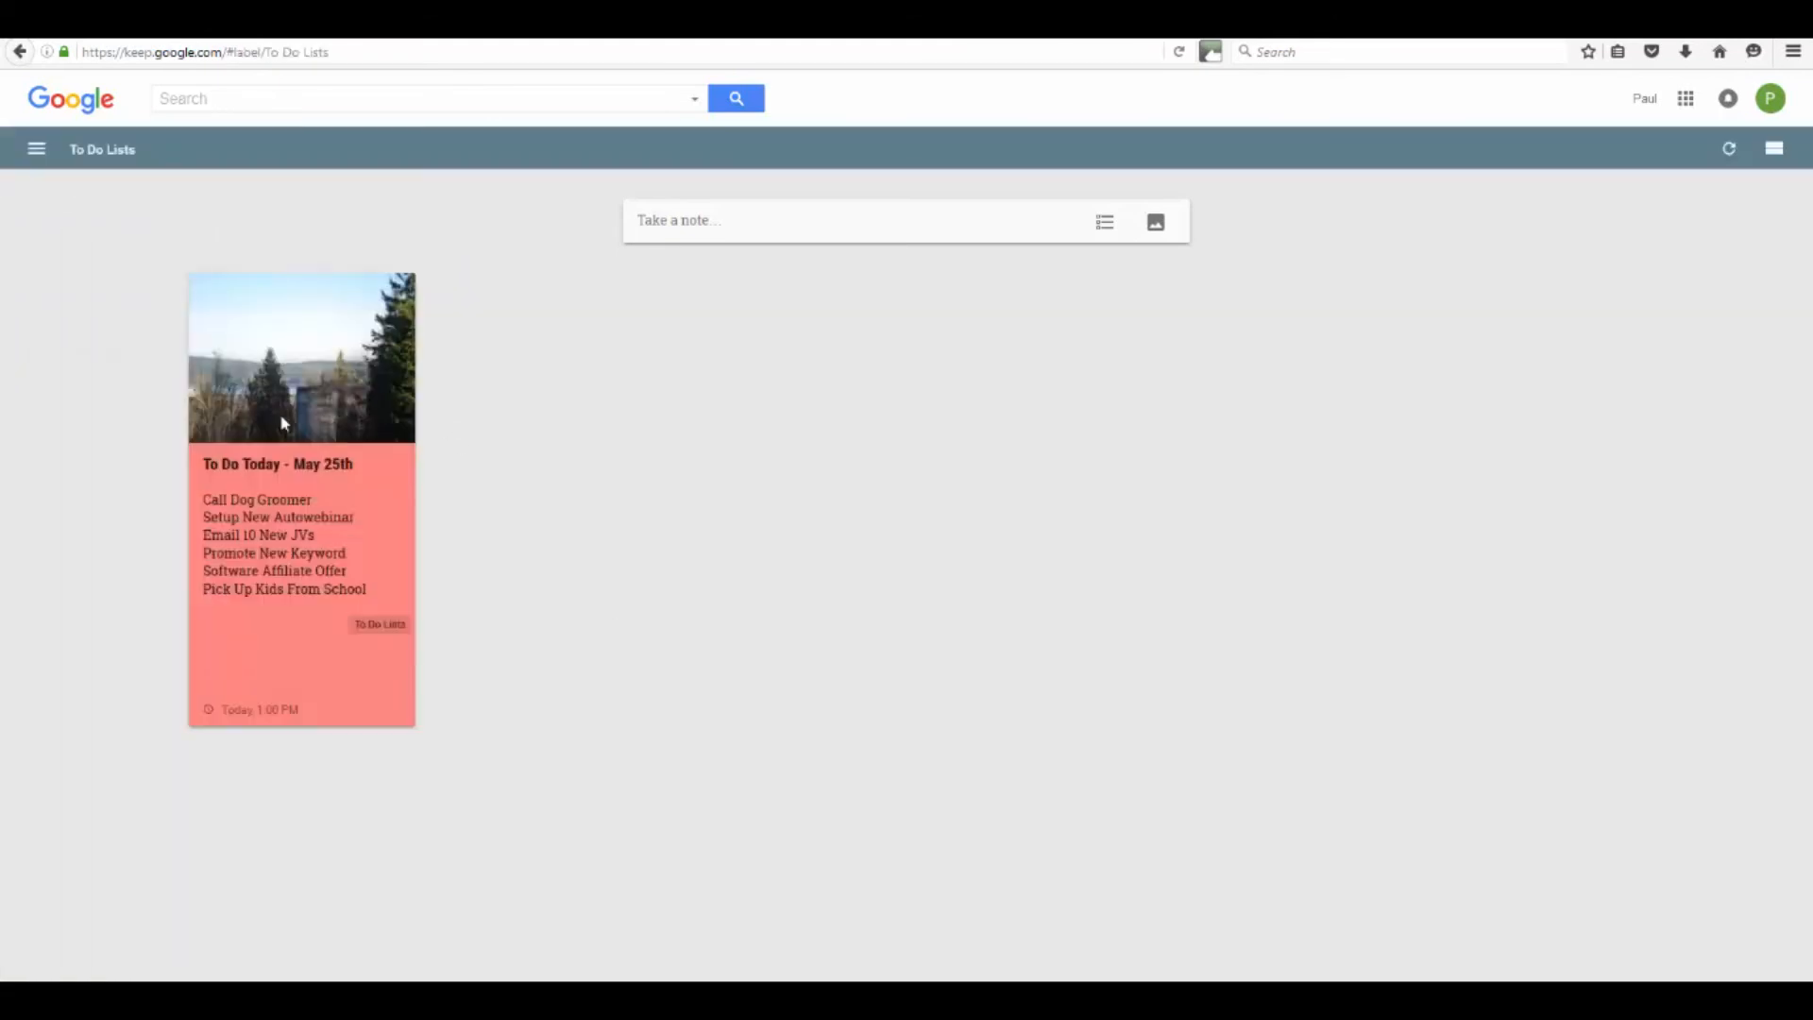